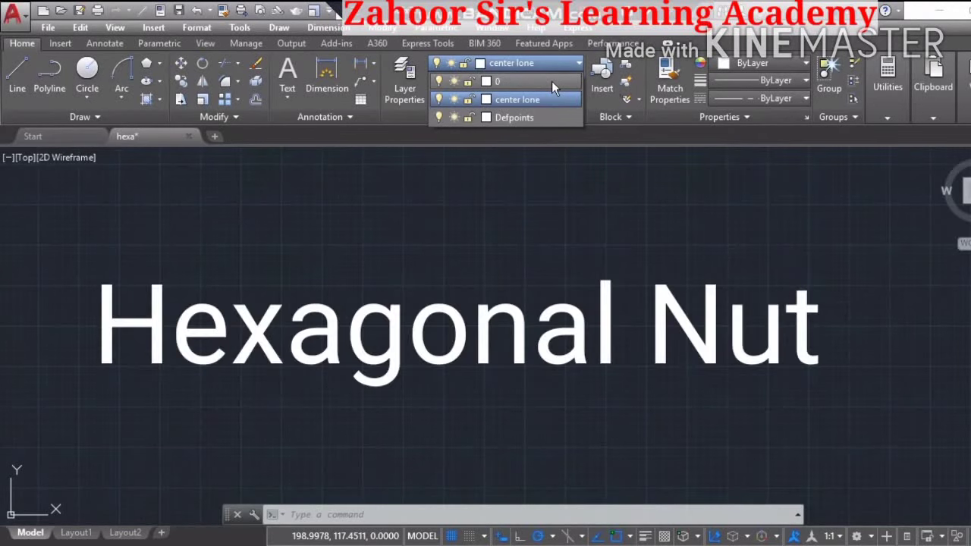
Make layer 0 current and draw the 48 mm bottom edge
left_click(551, 81)
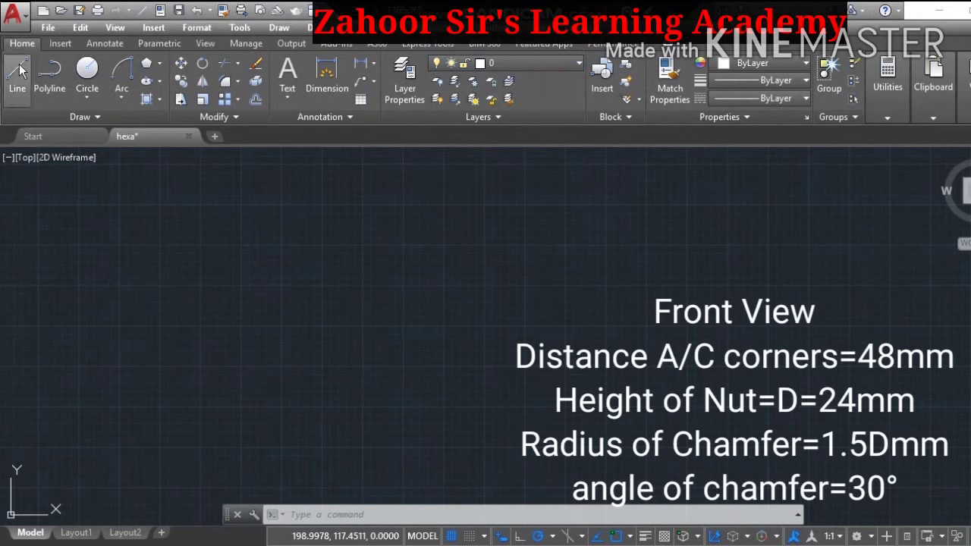
left_click(16, 73)
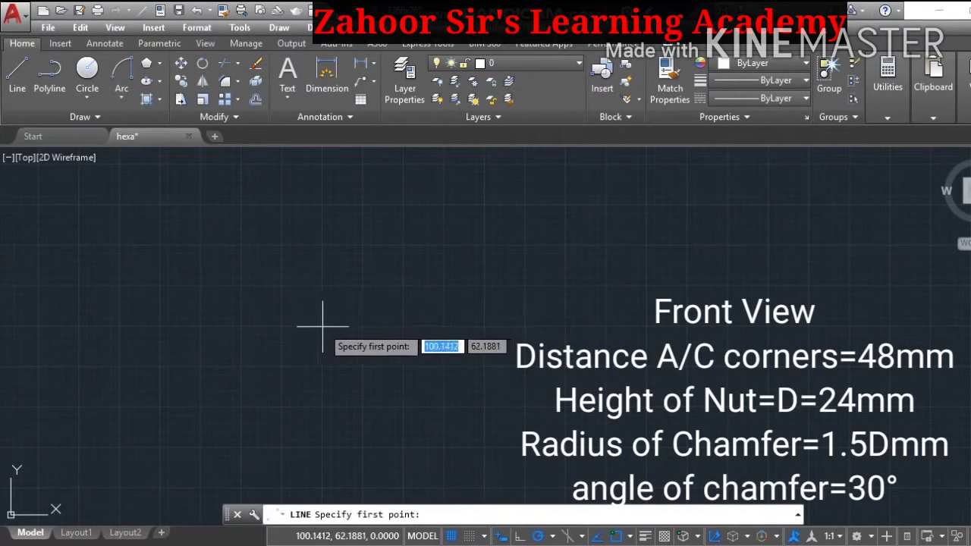
left_click(322, 284)
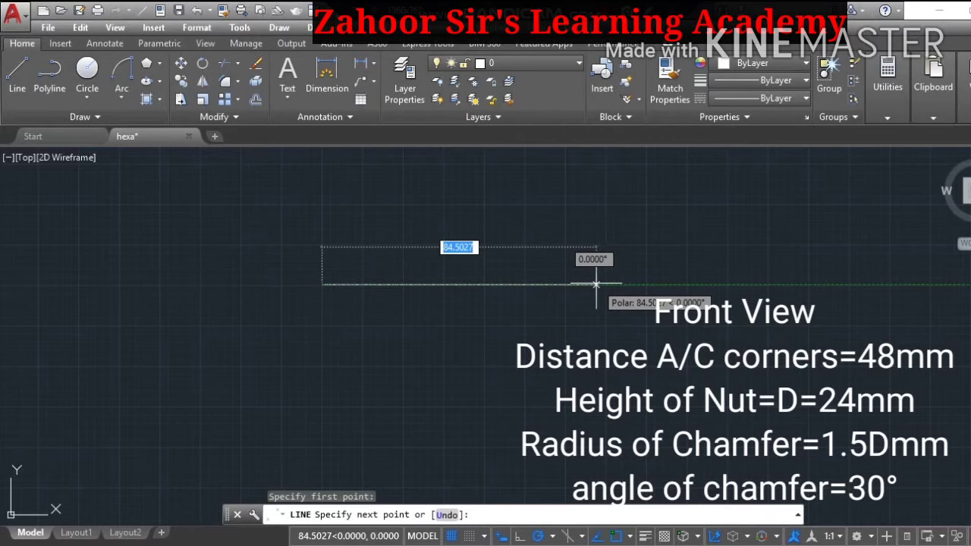
type("48")
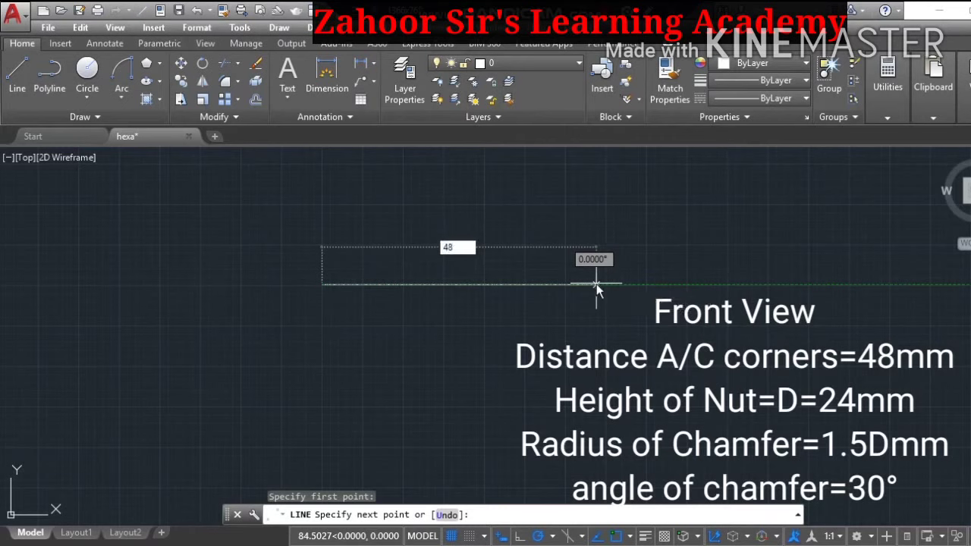
key("Return")
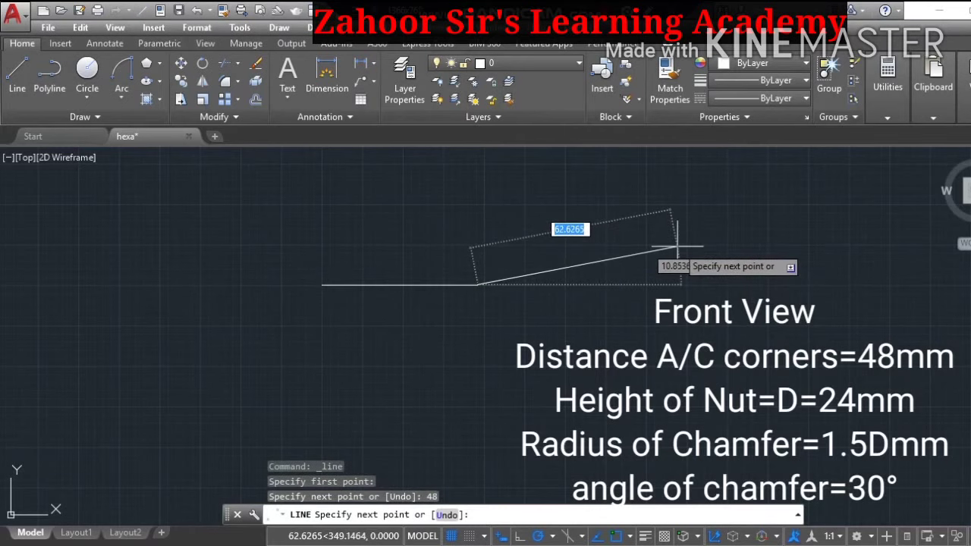
key("Escape")
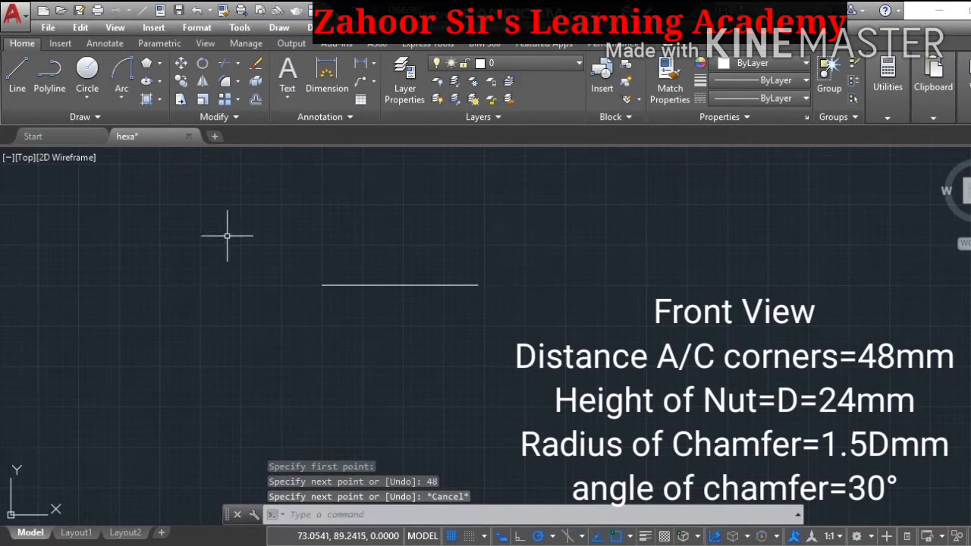
Draw the 24, 48 and 24 mm edges to close the rectangle
left_click(19, 89)
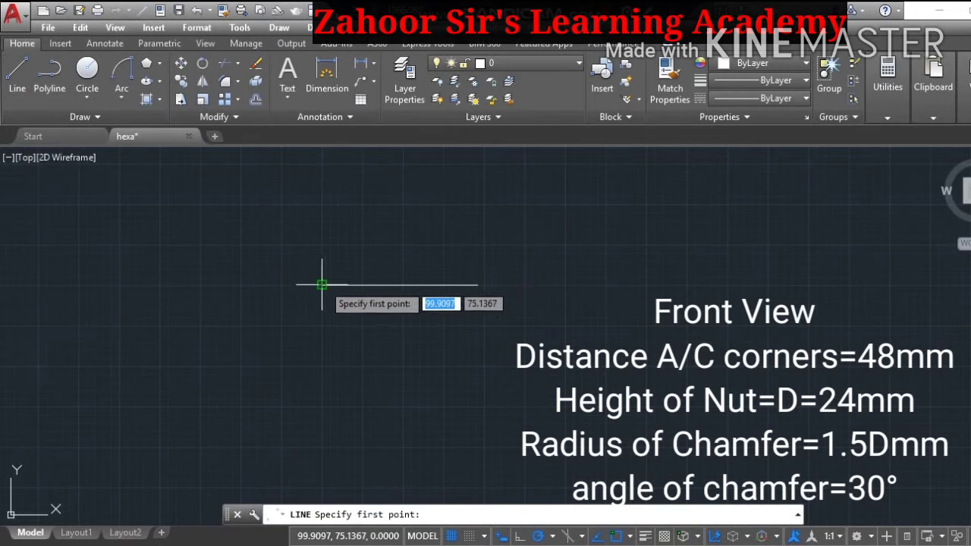
left_click(322, 285)
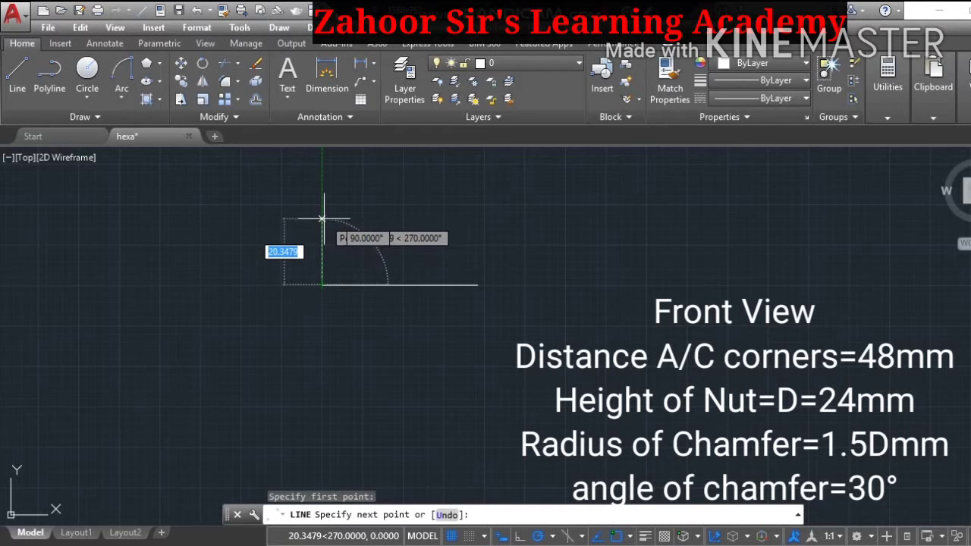
type("24")
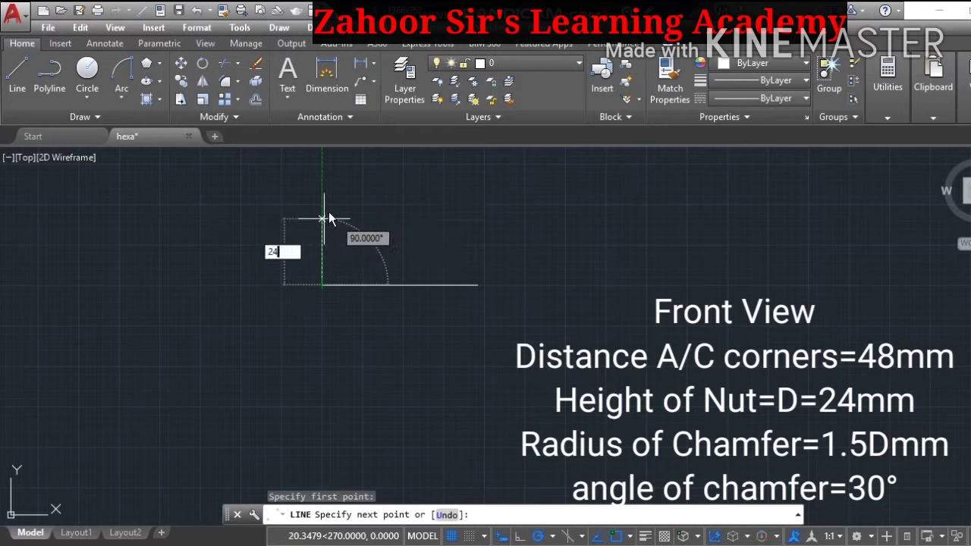
key("Return")
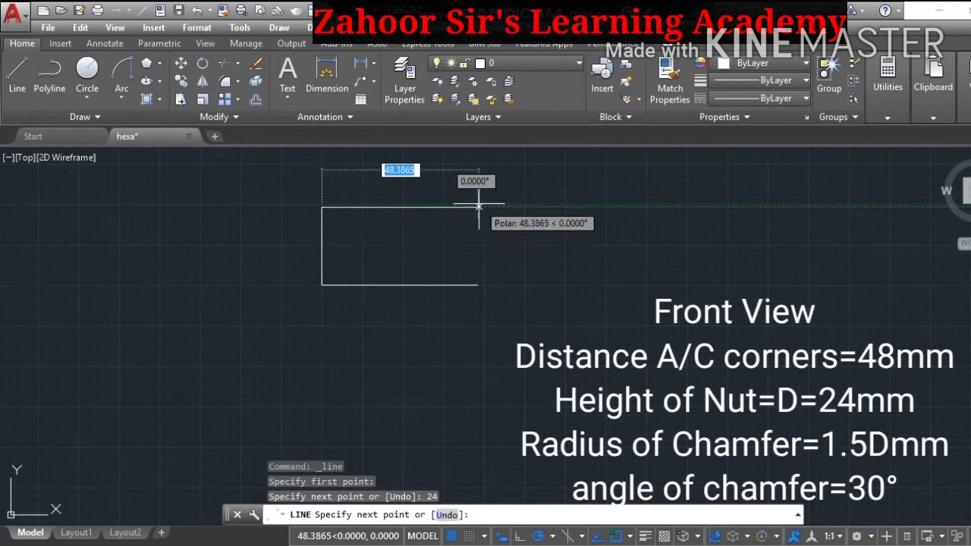
type("48")
key("Return")
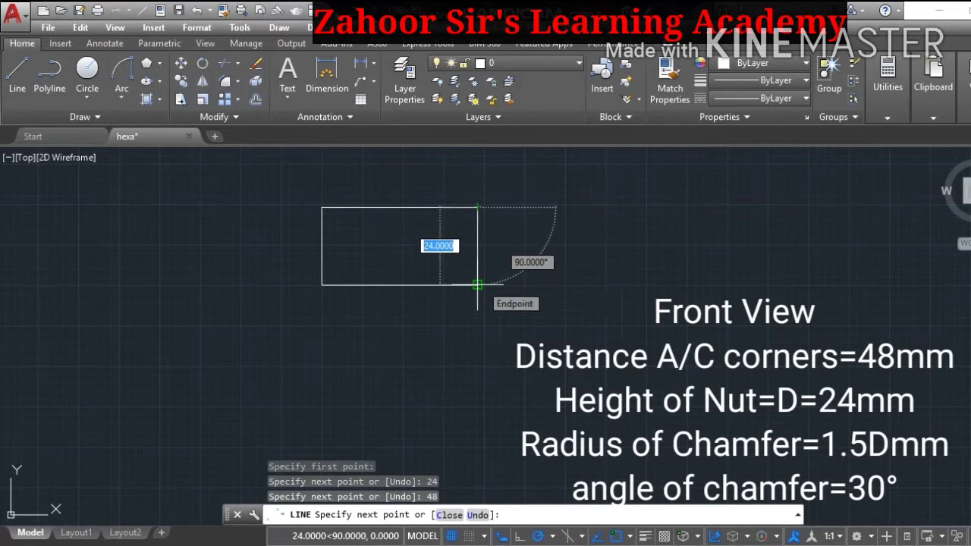
type("24")
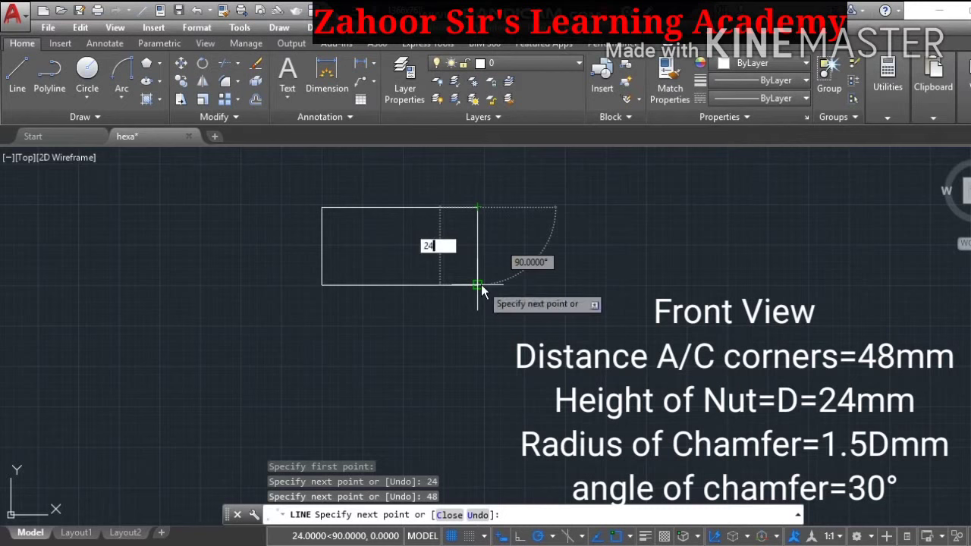
key("Return")
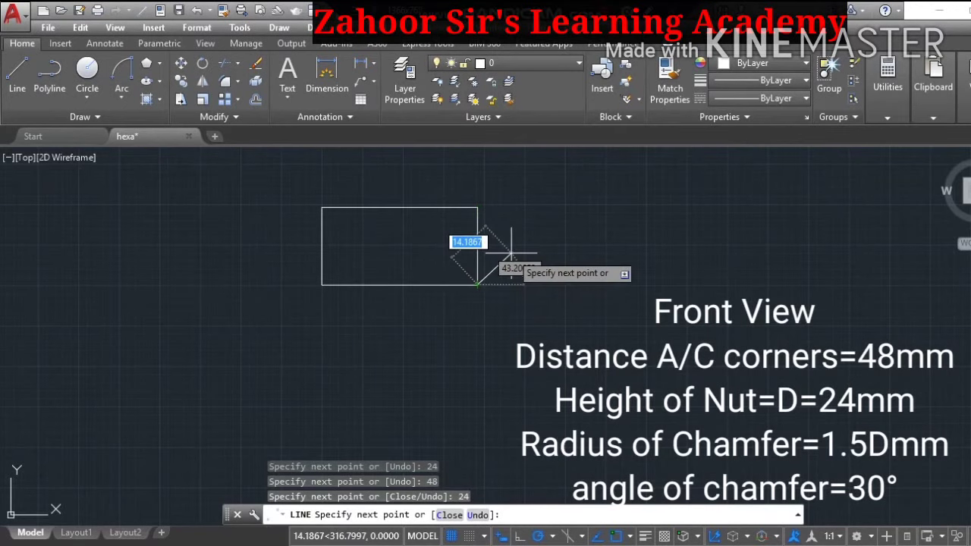
key("Escape")
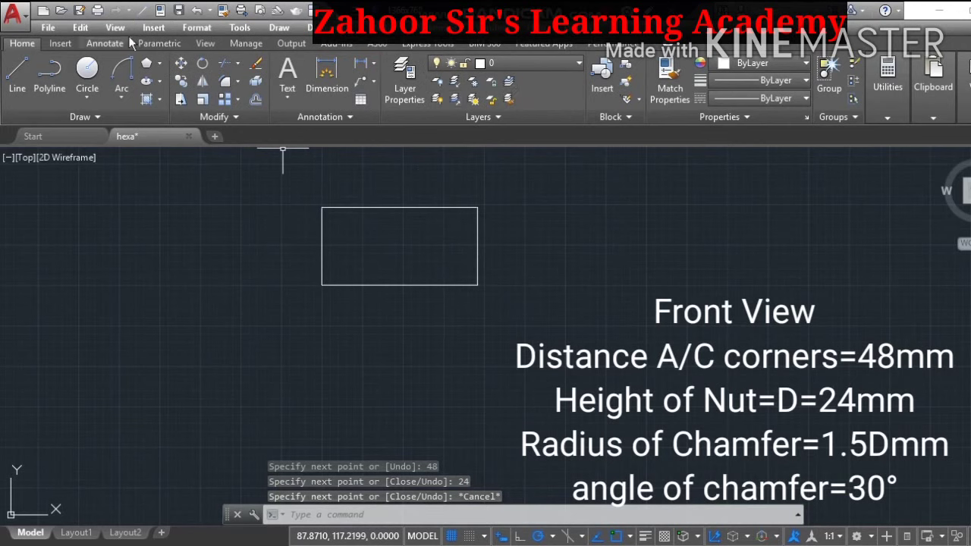
Add a centre line midway between the rectangle's left and right edges
left_click(105, 44)
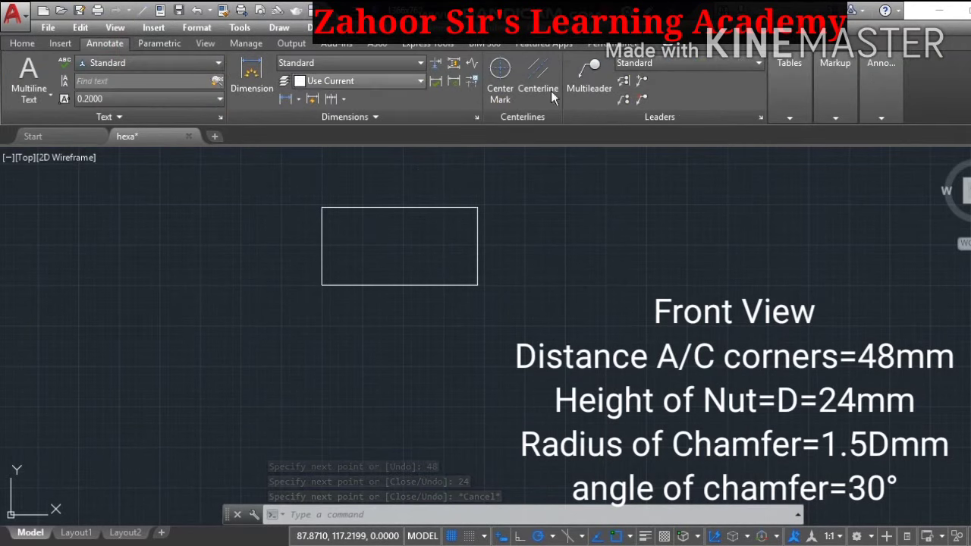
left_click(540, 73)
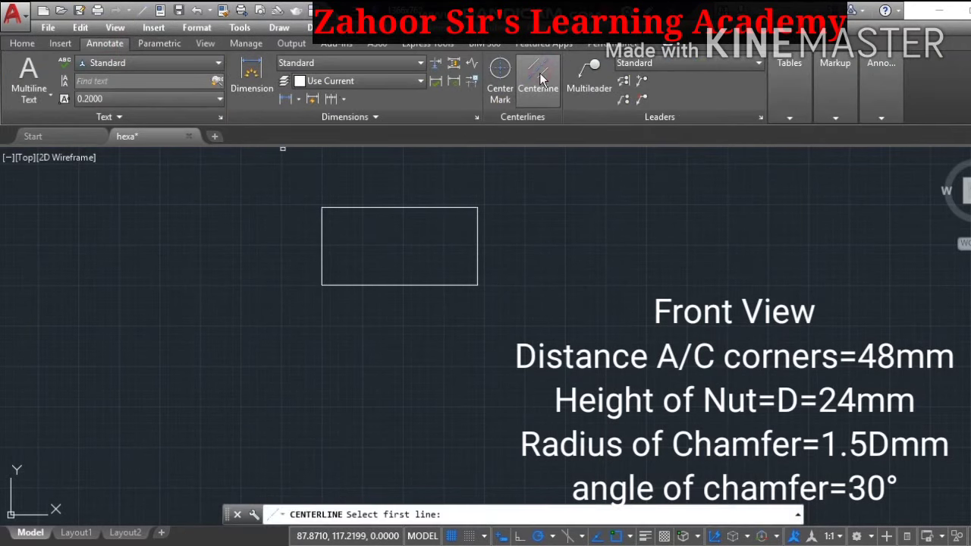
left_click(323, 235)
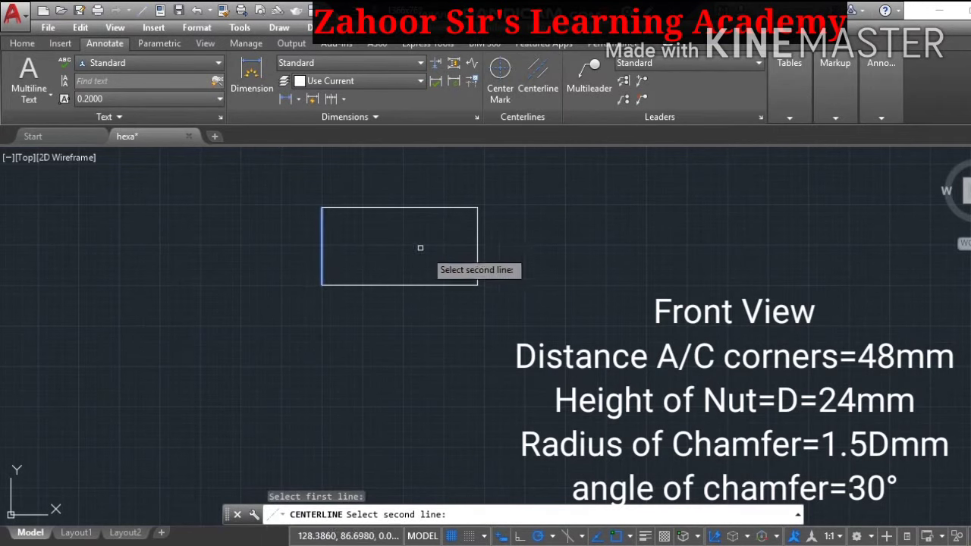
left_click(477, 244)
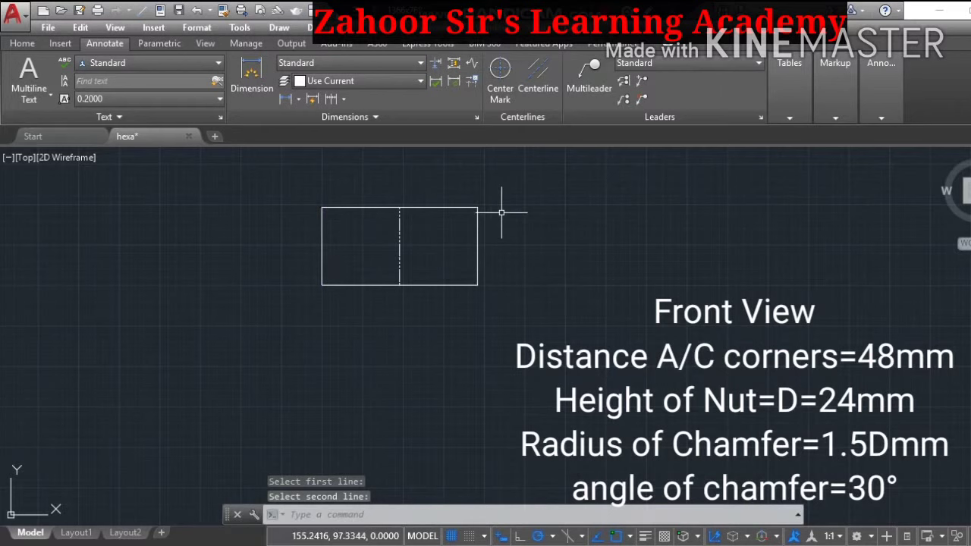
key("Escape")
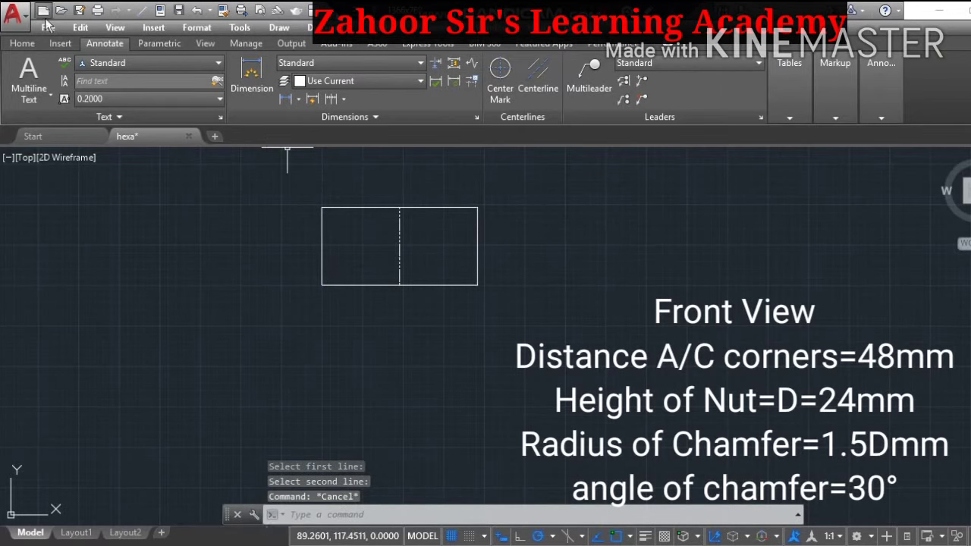
Offset the left and right edges 12 mm inward
left_click(23, 43)
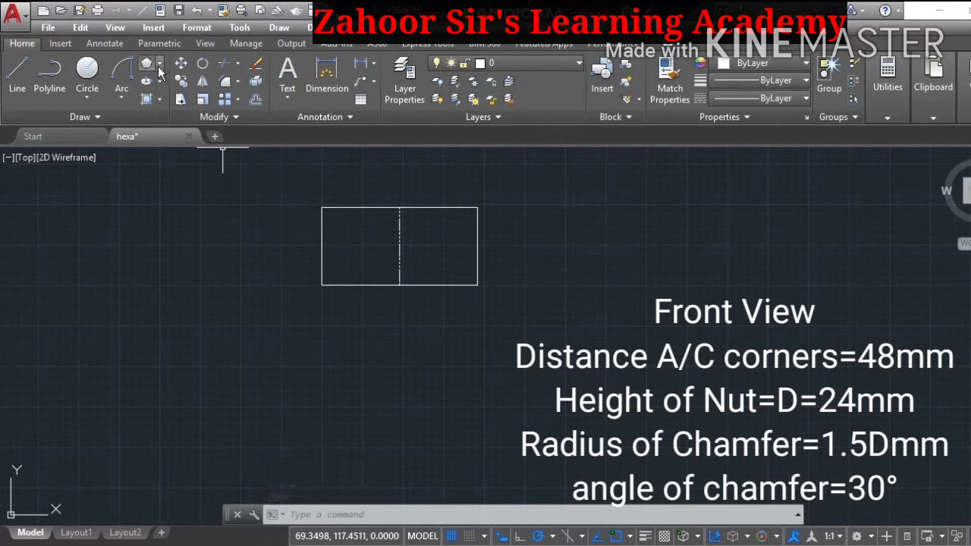
left_click(256, 105)
type("12")
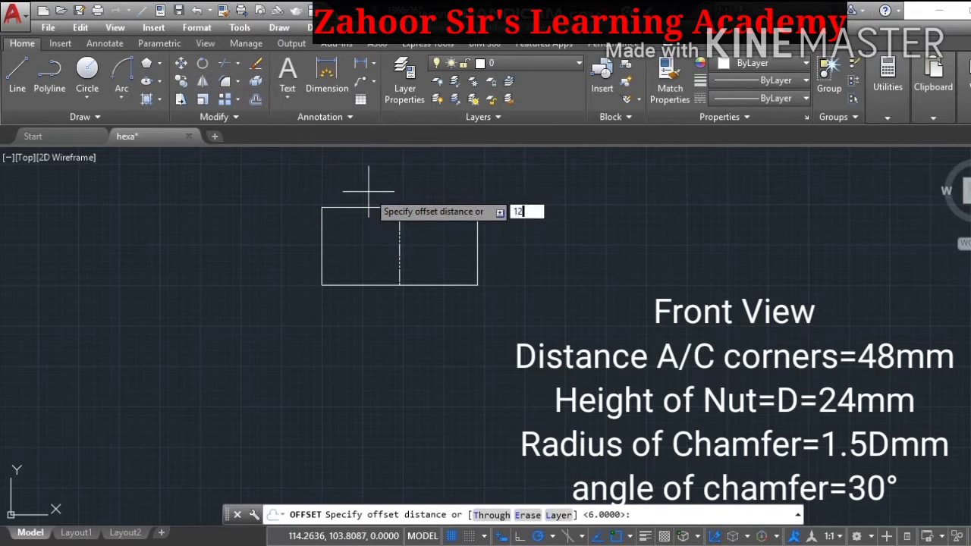
key("Return")
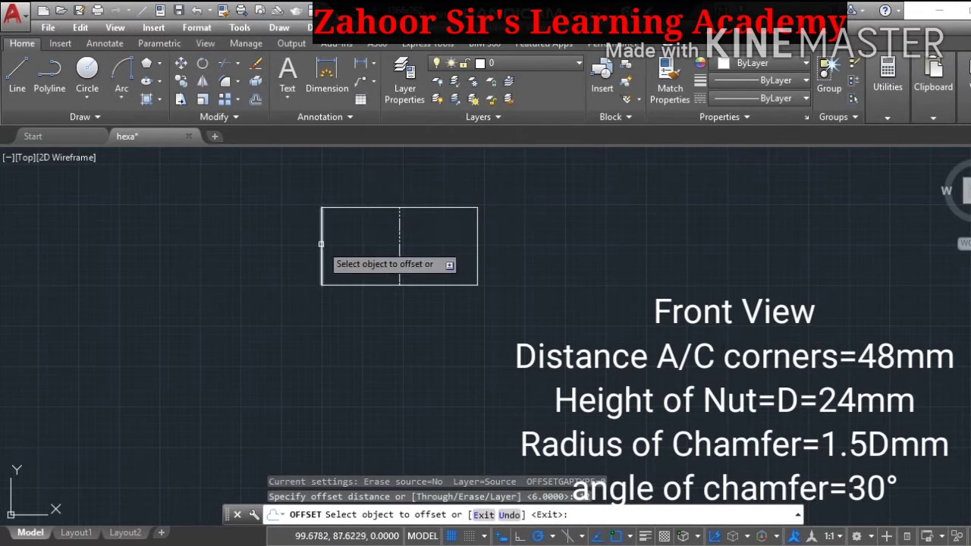
left_click(323, 243)
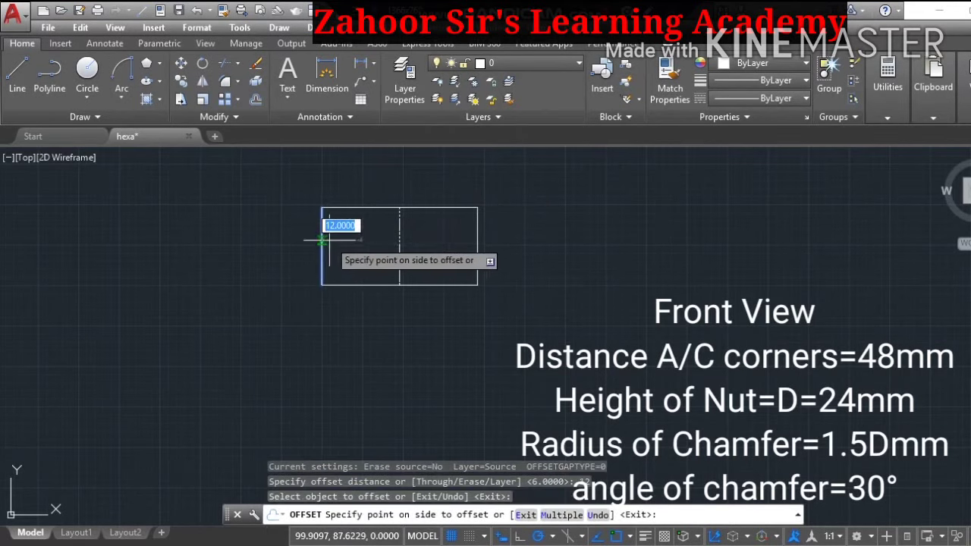
left_click(426, 254)
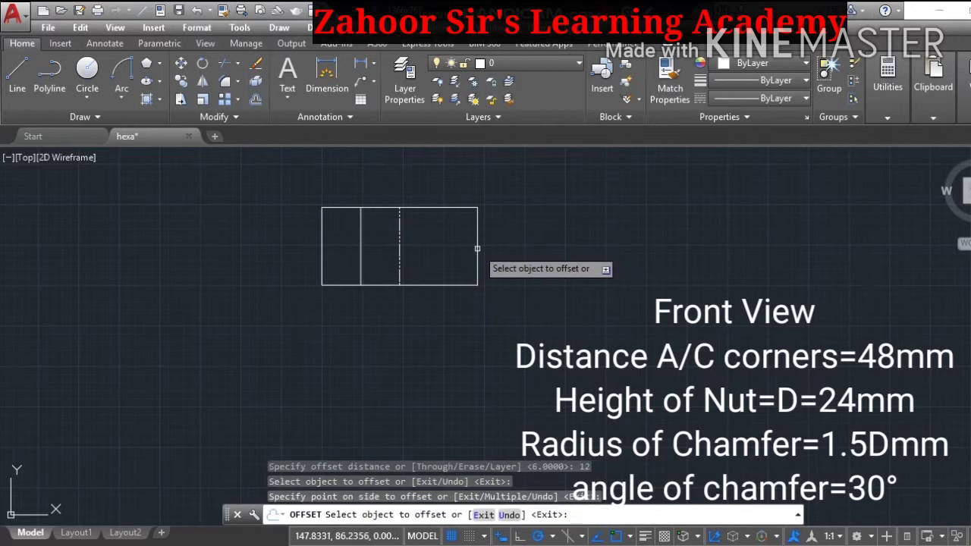
left_click(476, 249)
left_click(453, 242)
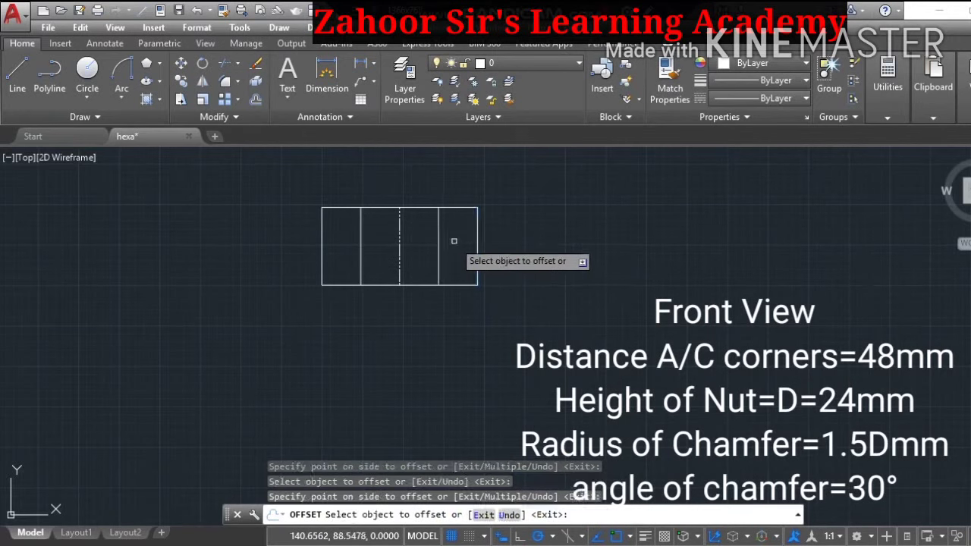
key("Escape")
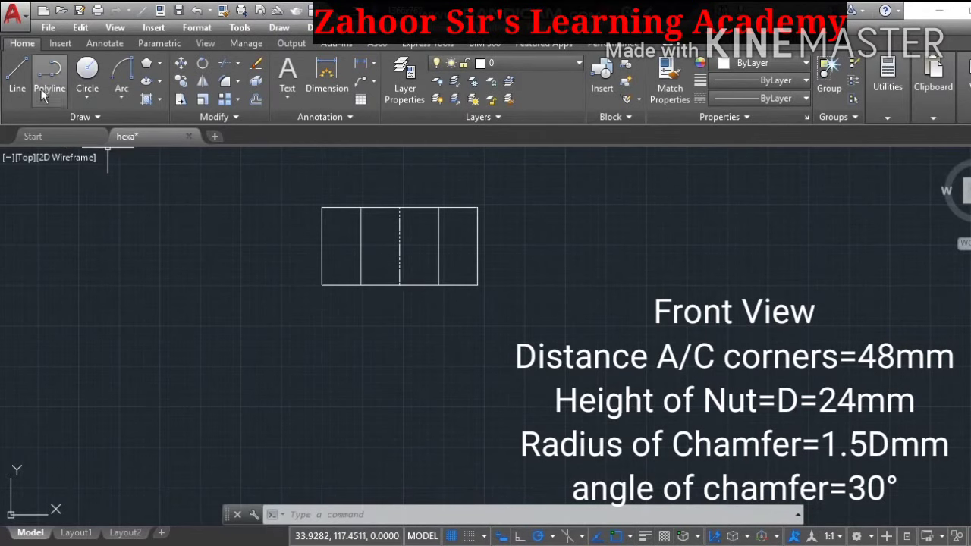
Draw a vertical line from the bottom edge's midpoint down below the front view
left_click(16, 84)
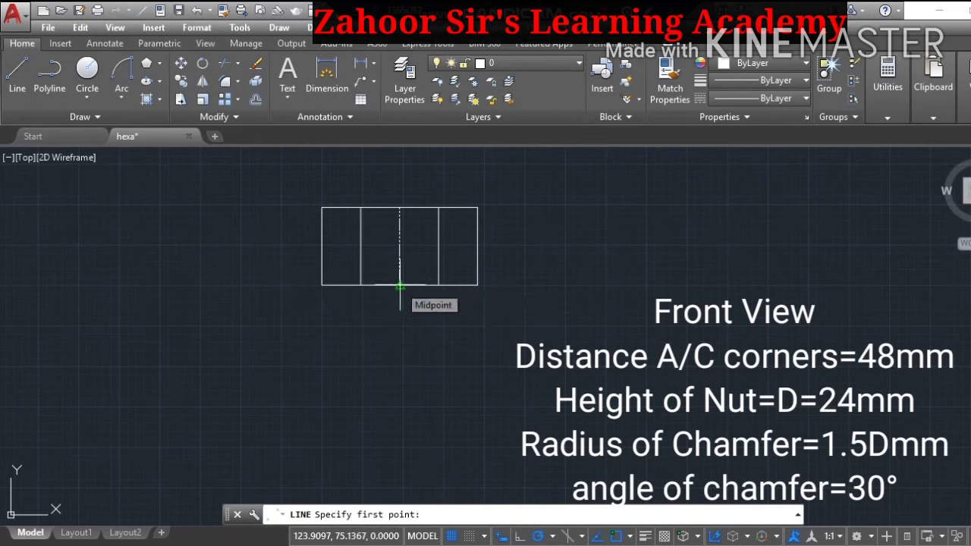
left_click(399, 285)
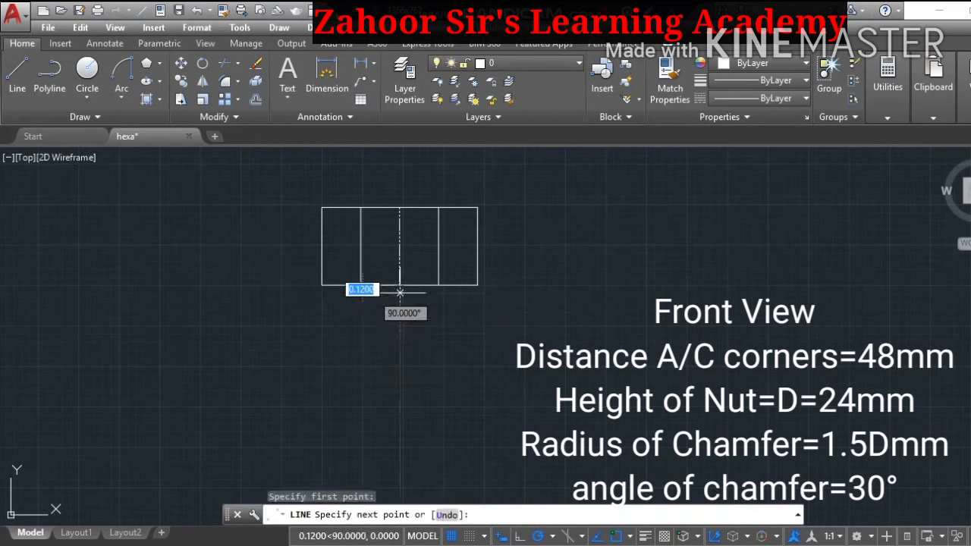
left_click(400, 418)
key("Escape")
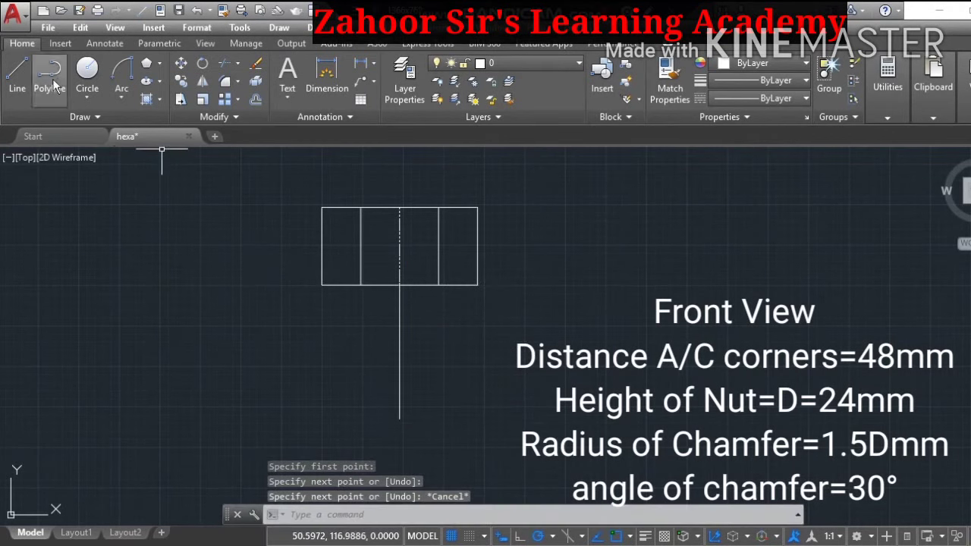
Offset the front view's top edge 36 downward
left_click(255, 100)
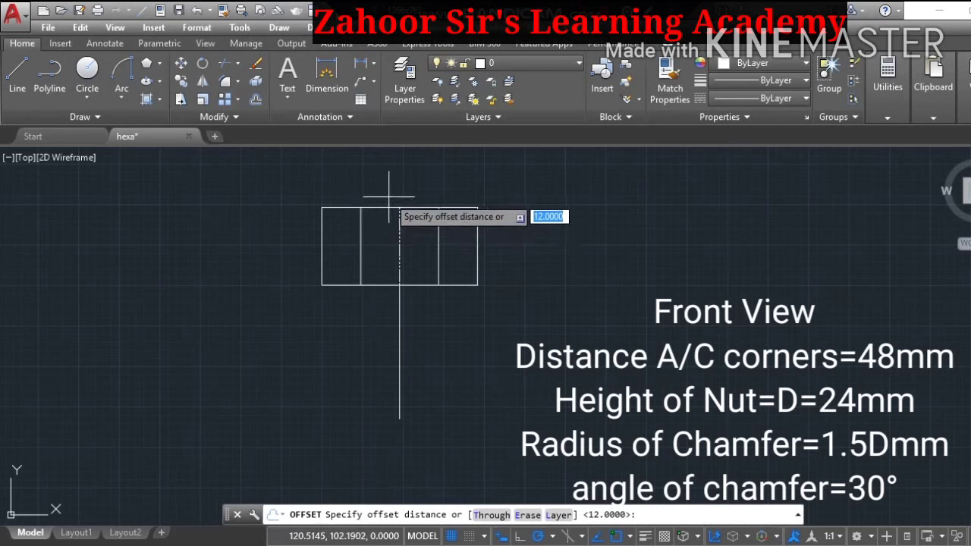
type("6")
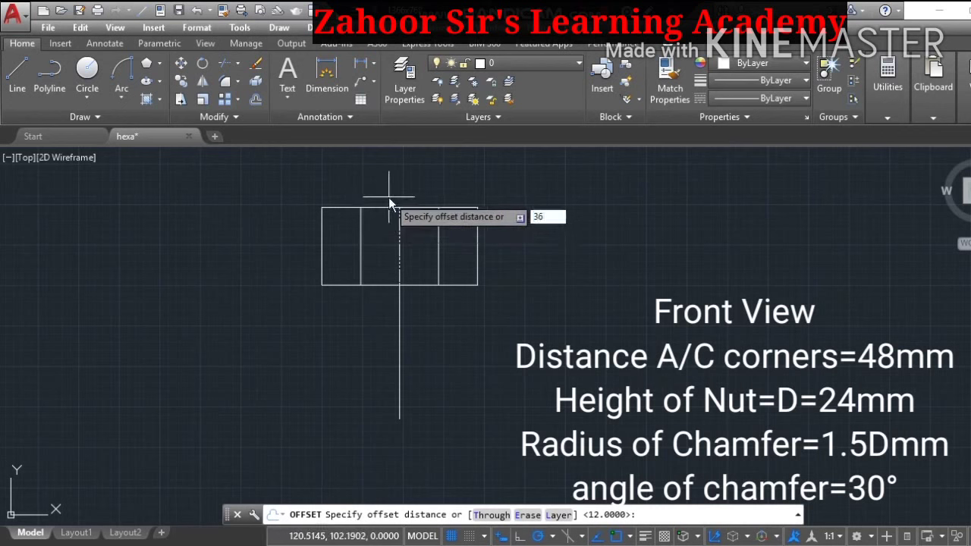
key("Return")
left_click(400, 208)
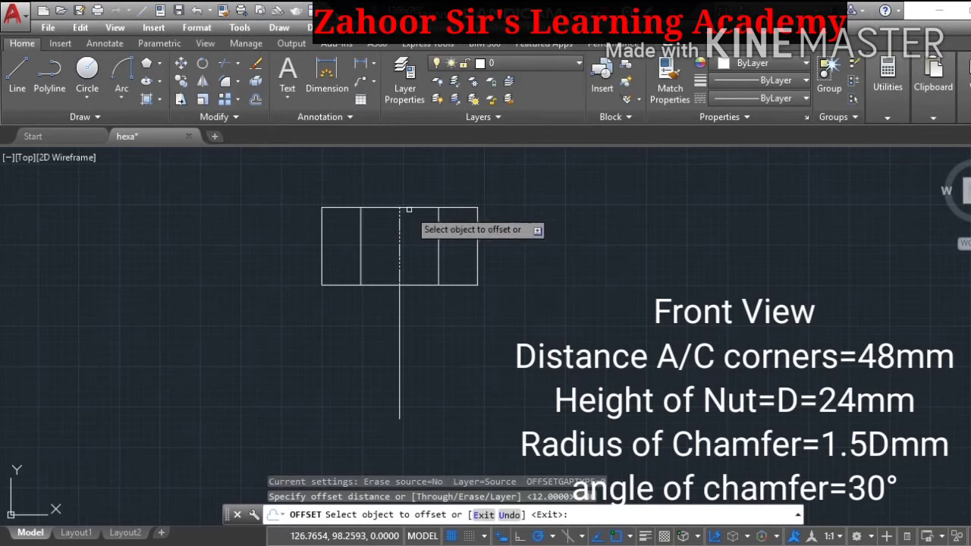
left_click(409, 208)
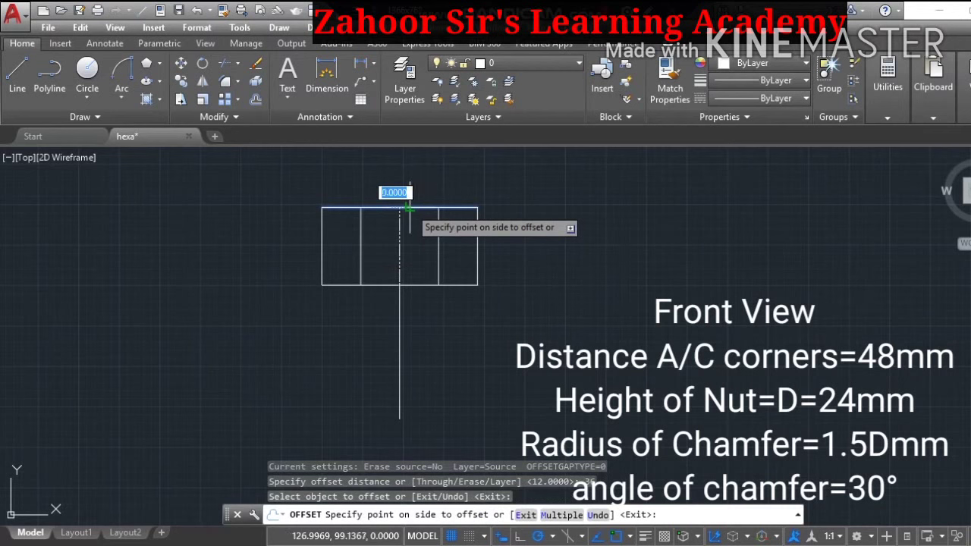
left_click(409, 309)
key("Escape")
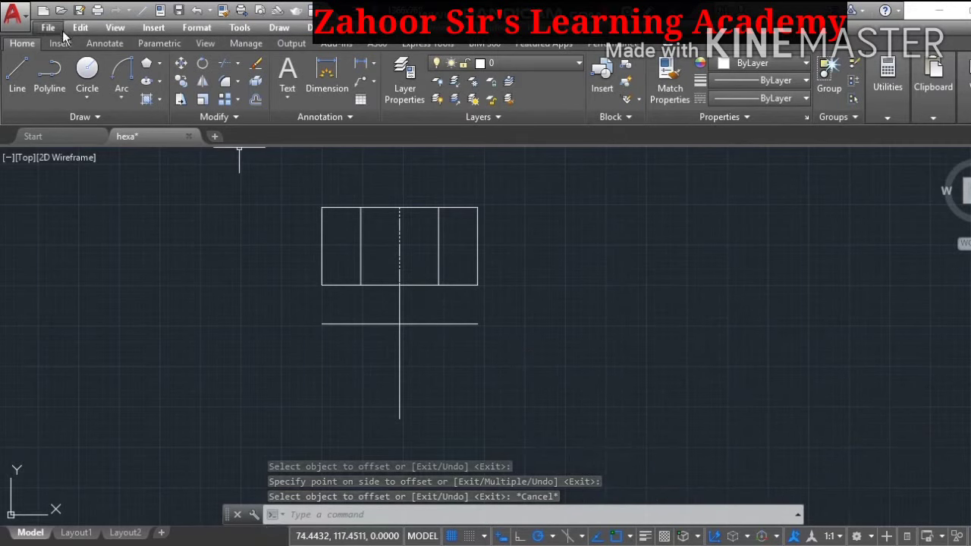
Draw a radius-36 circle centred on the centre-line intersection
left_click(94, 73)
left_click(95, 90)
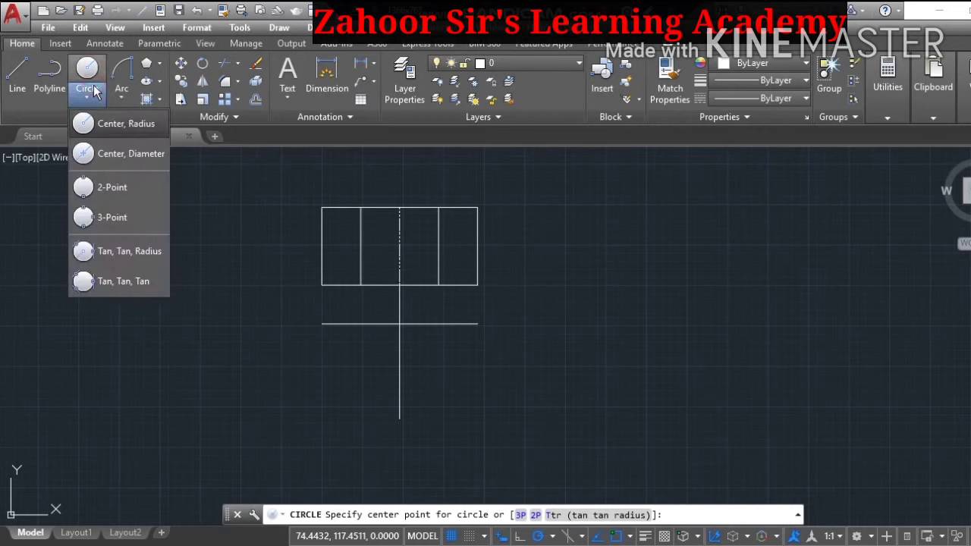
left_click(142, 126)
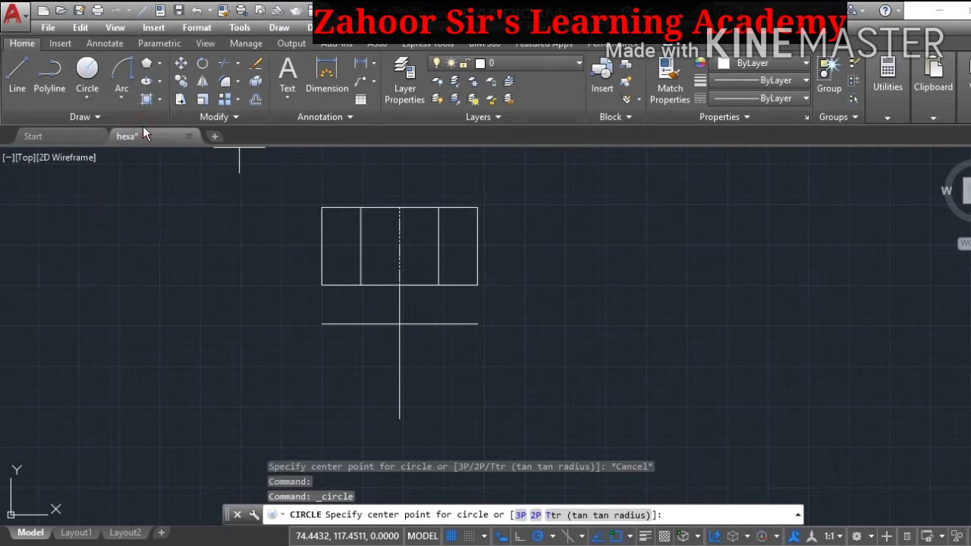
left_click(401, 324)
type("36")
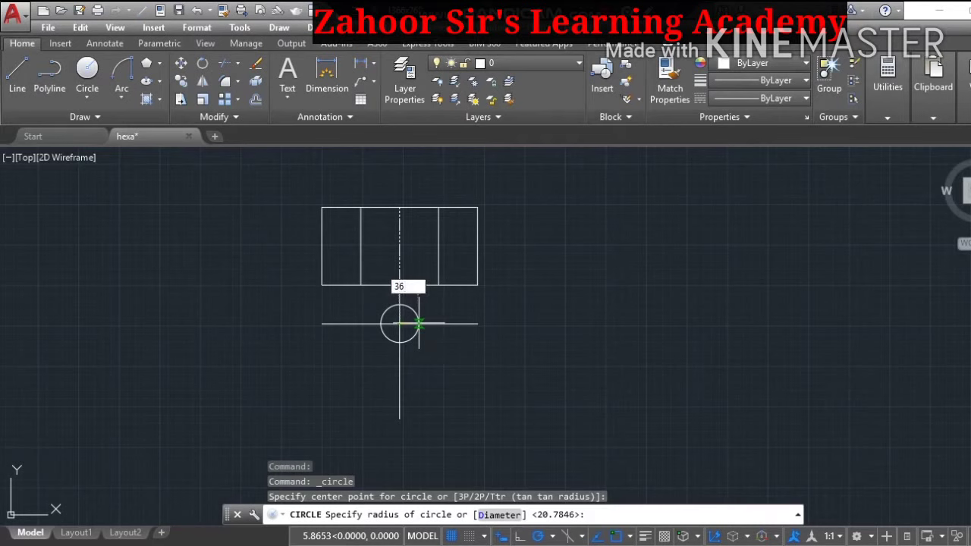
key("Return")
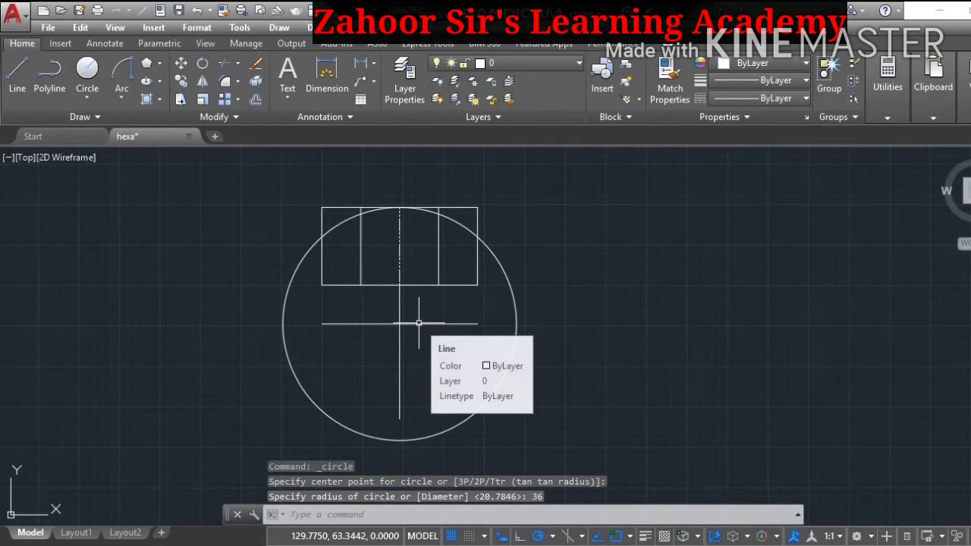
left_click(438, 316)
key("Escape")
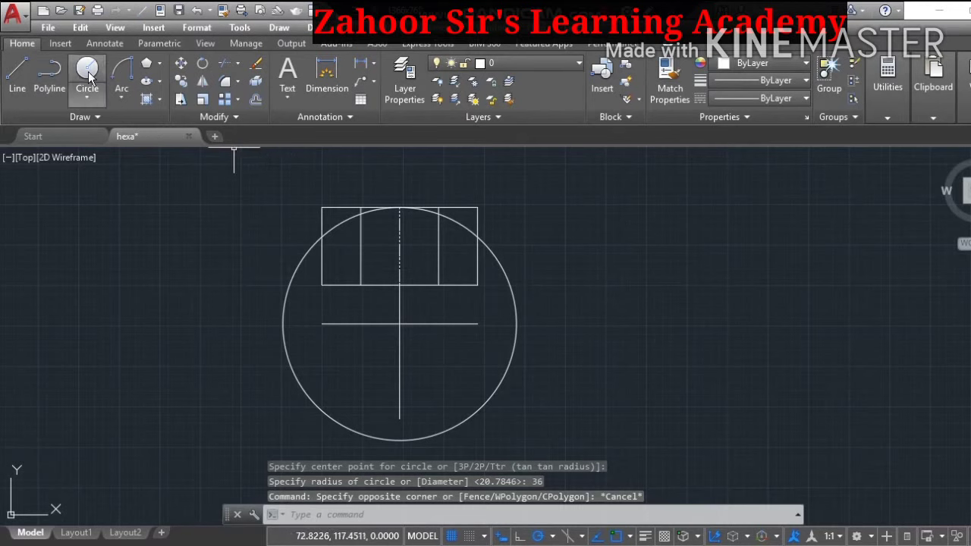
Draw a horizontal line along the front view's top through the circle intersections
left_click(19, 85)
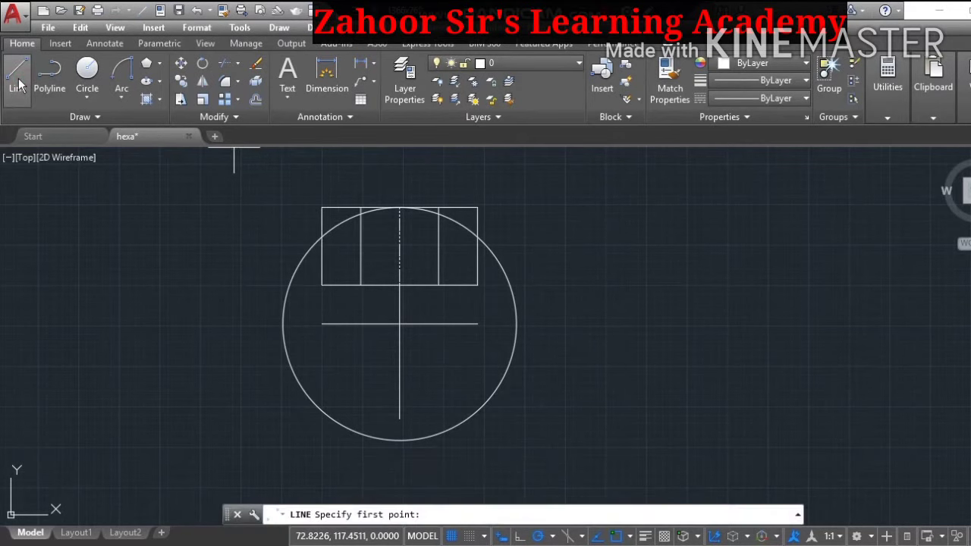
left_click(361, 214)
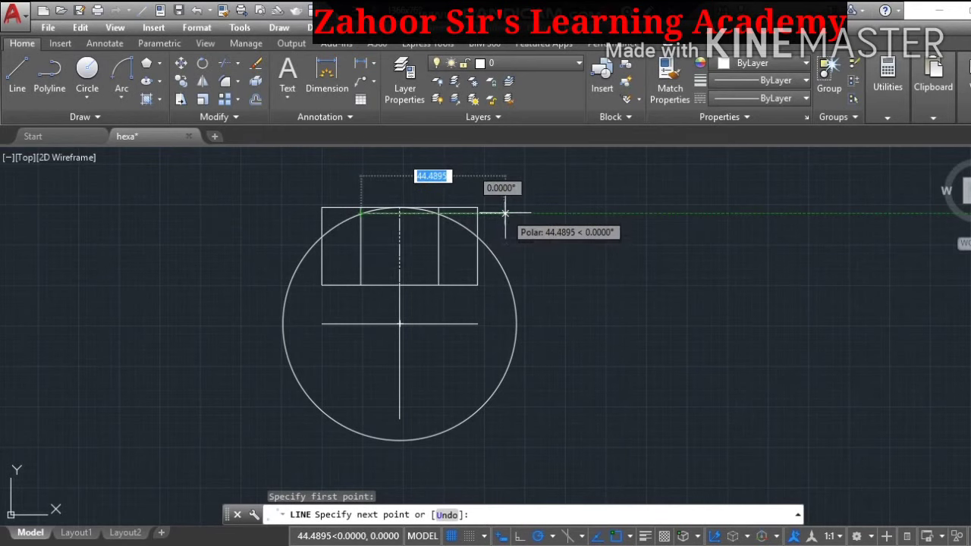
left_click(505, 214)
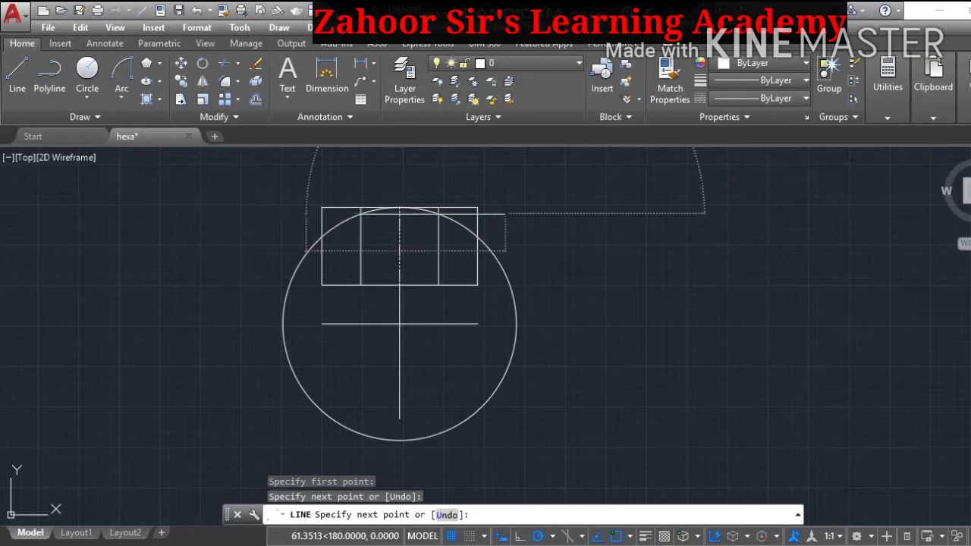
left_click(307, 213)
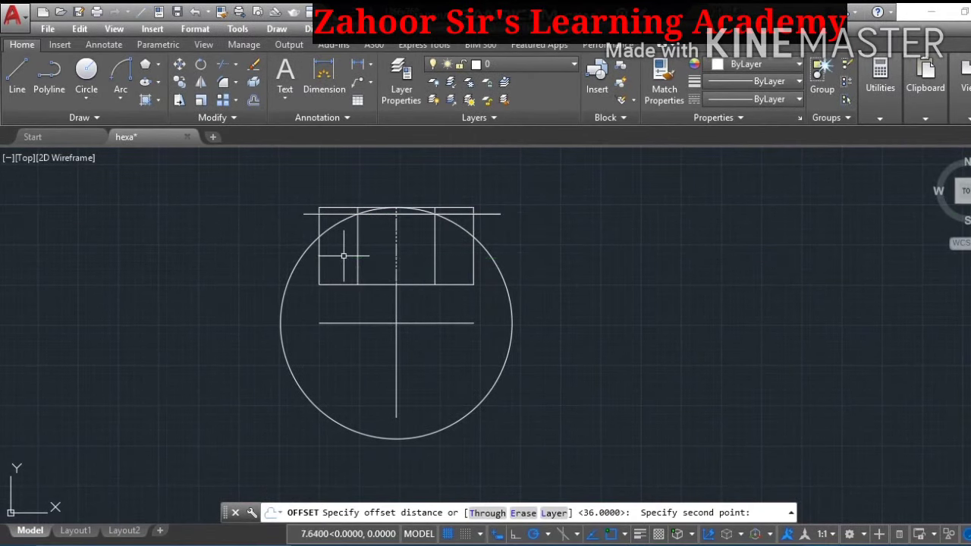
key("Escape")
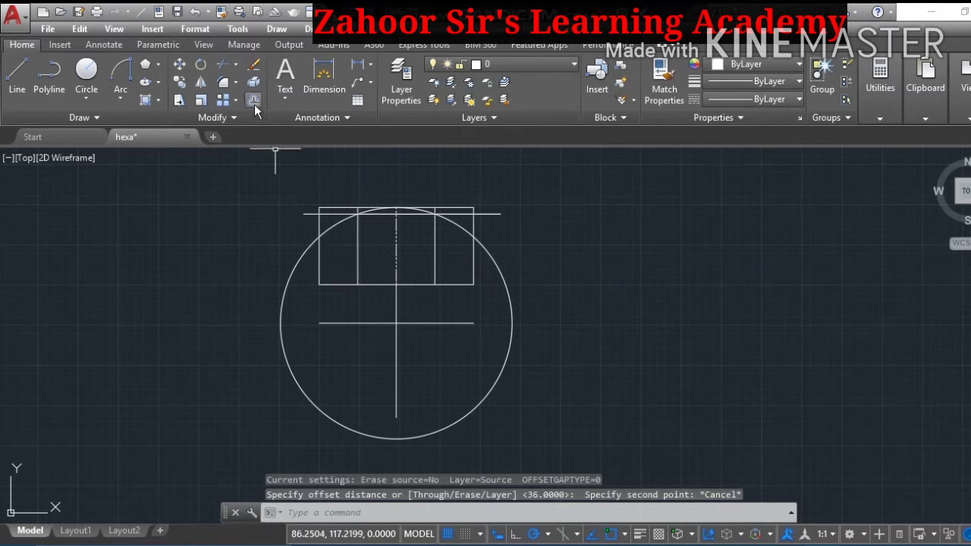
Offset the left and right edges 6 mm inward
left_click(255, 103)
type("6")
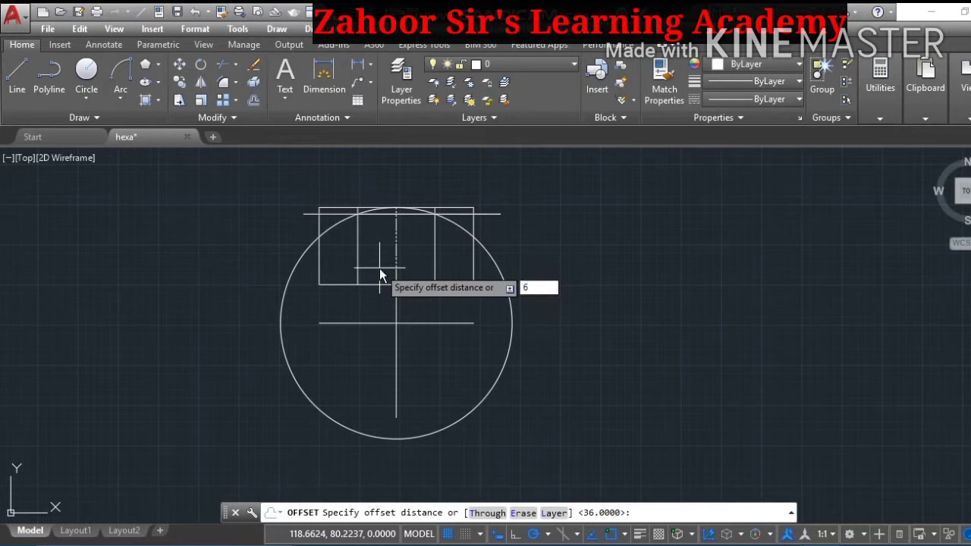
key("Return")
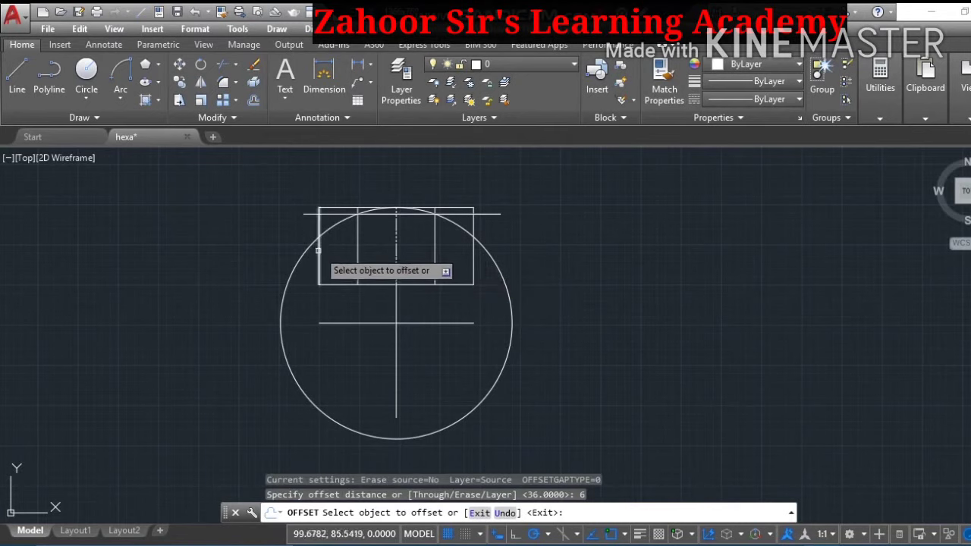
left_click(318, 250)
left_click(330, 260)
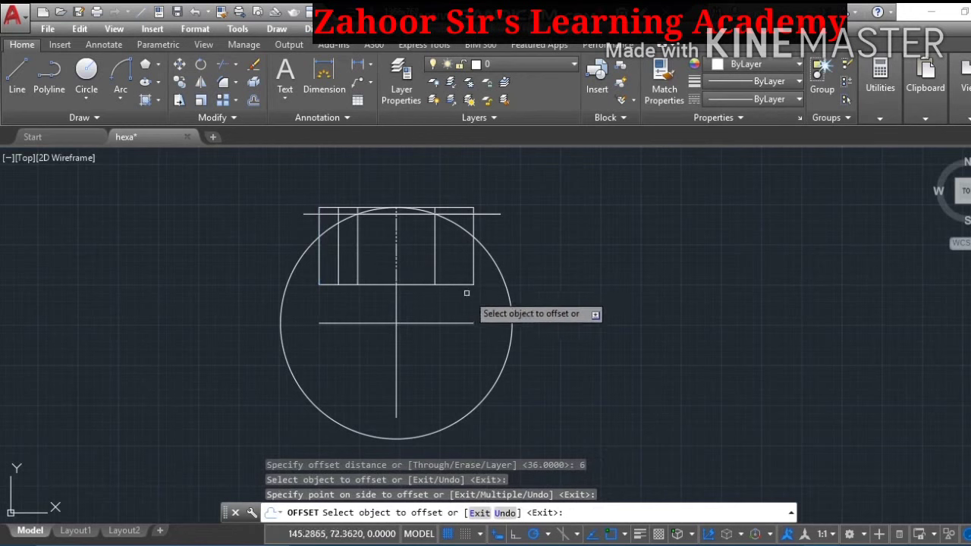
left_click(474, 265)
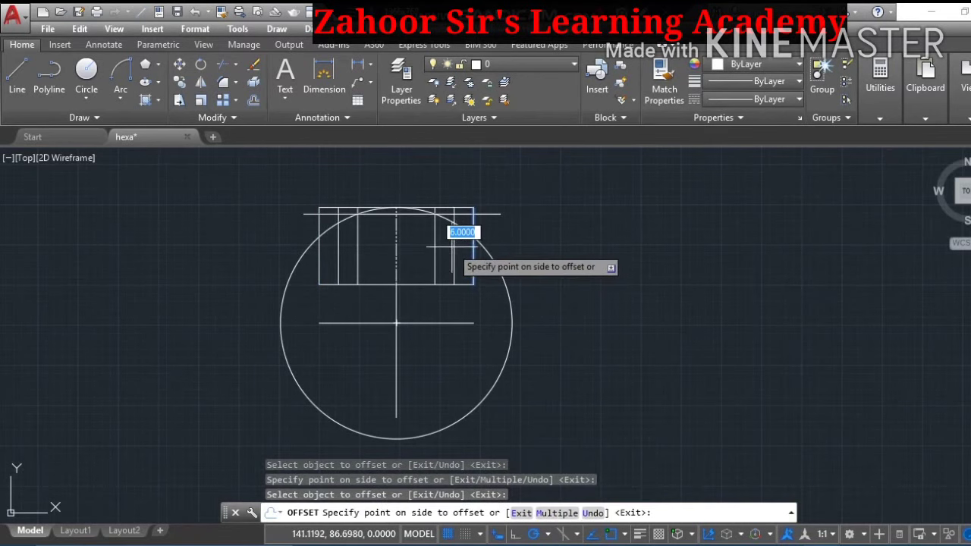
left_click(453, 246)
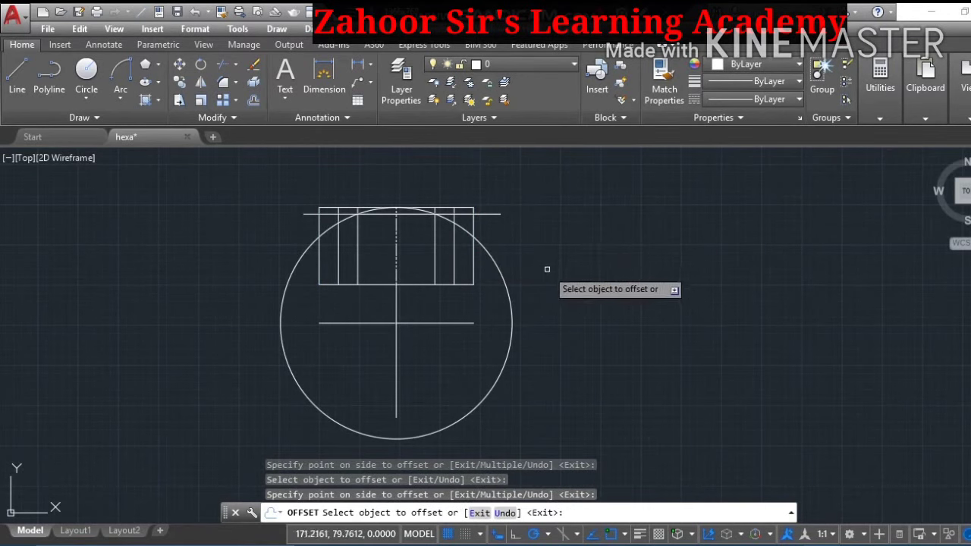
key("Escape")
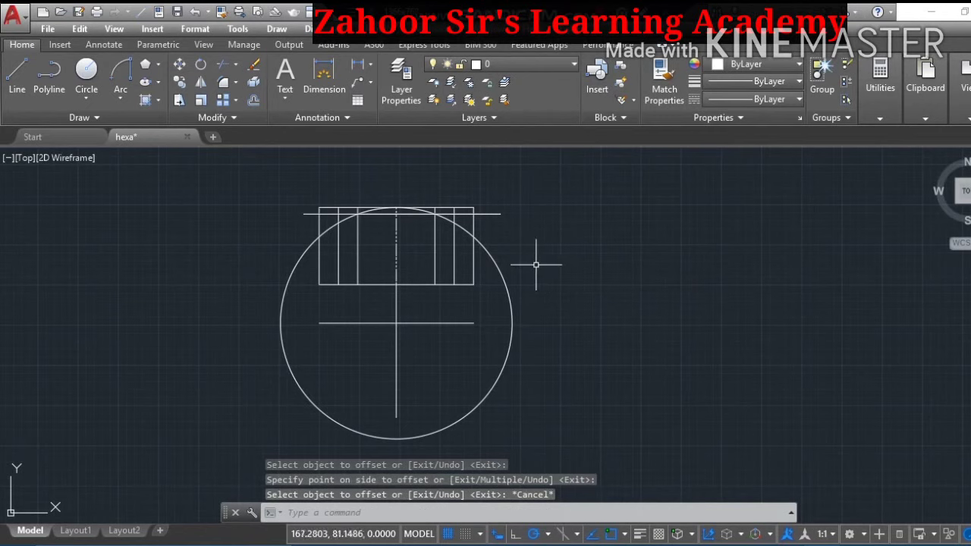
Draw three-point arcs across the top of the left and right outer faces
left_click(121, 81)
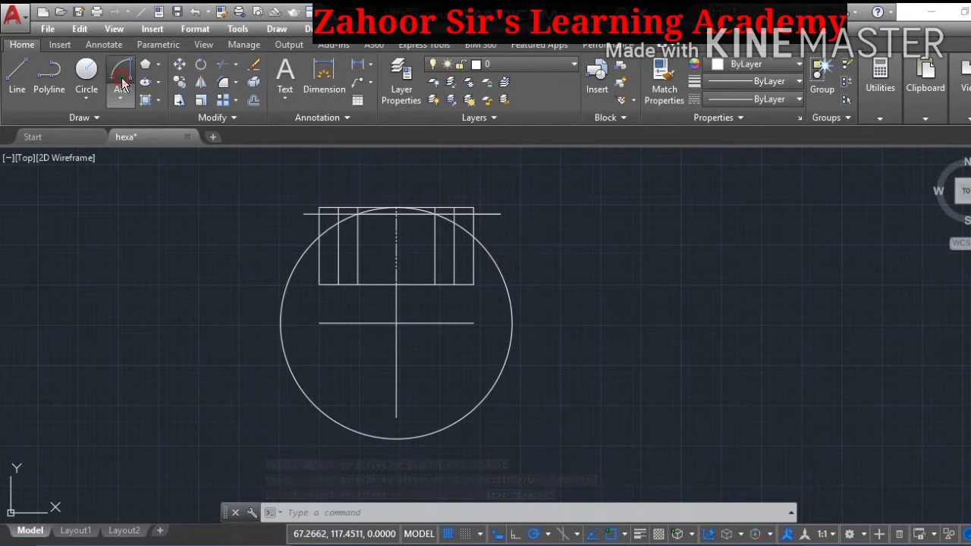
left_click(126, 96)
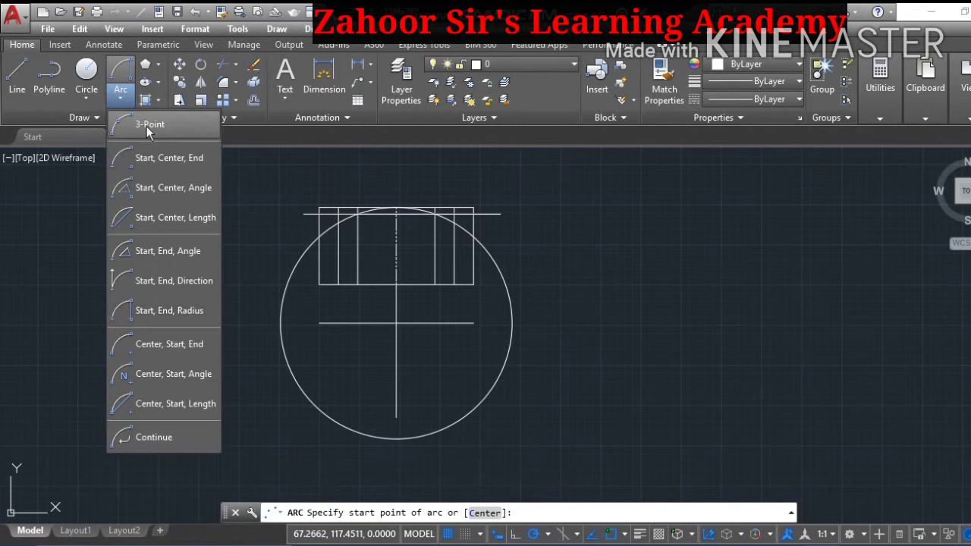
left_click(147, 126)
left_click(320, 213)
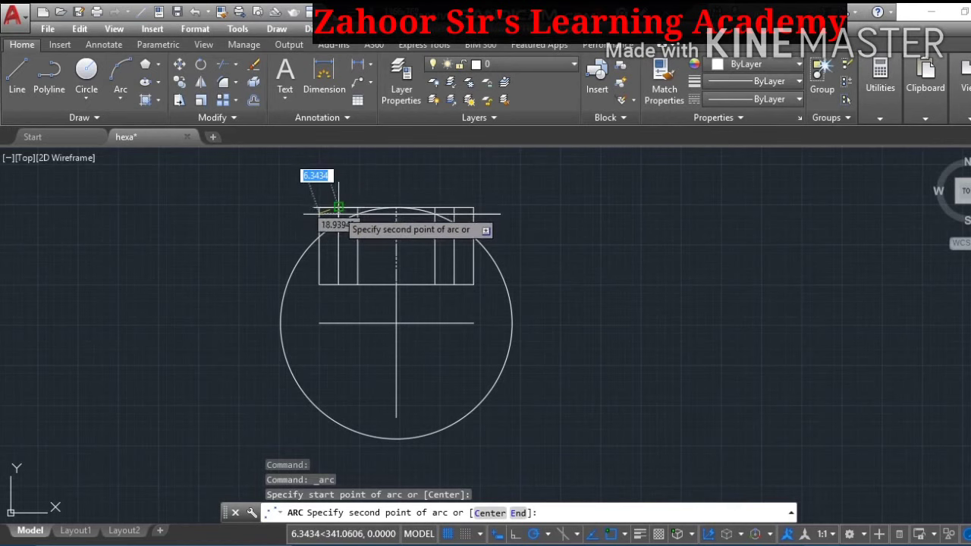
left_click(343, 195)
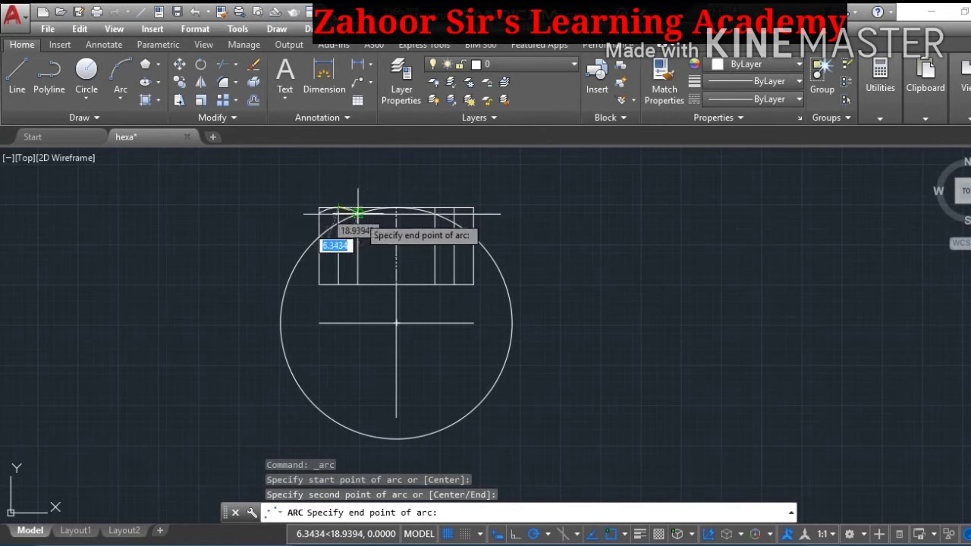
left_click(358, 213)
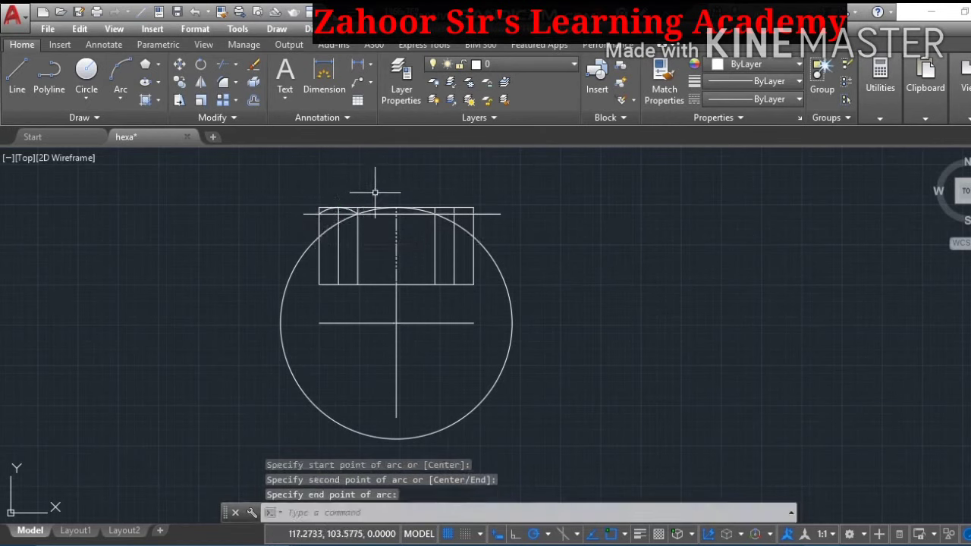
left_click(131, 80)
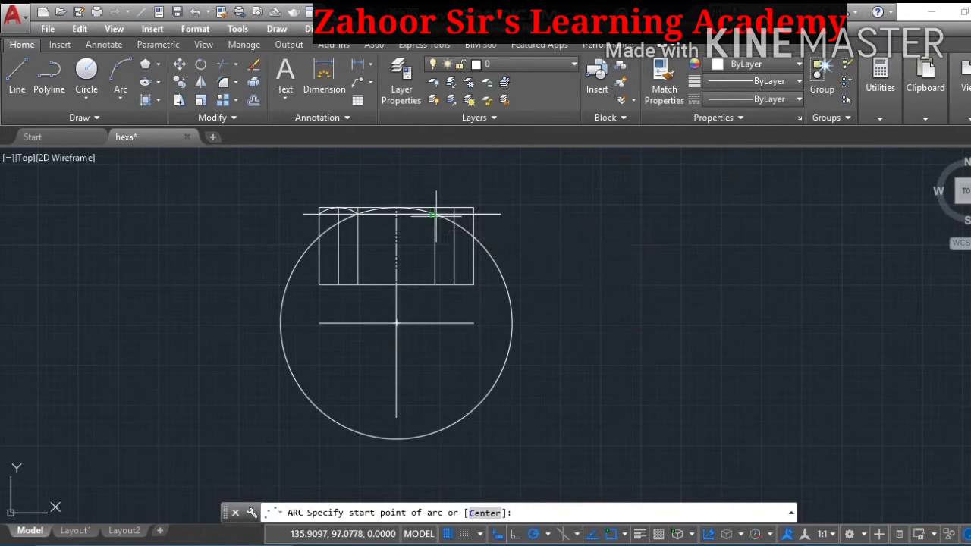
left_click(435, 213)
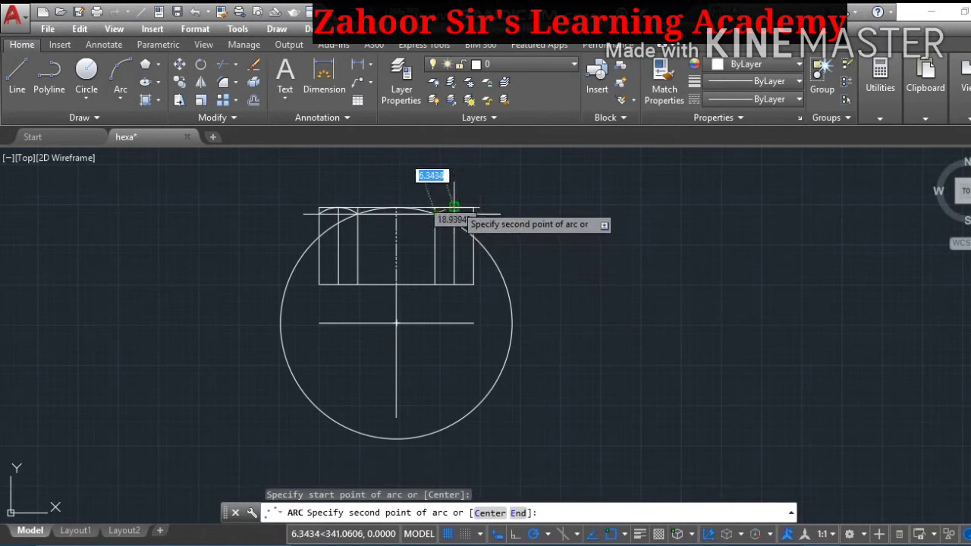
left_click(453, 206)
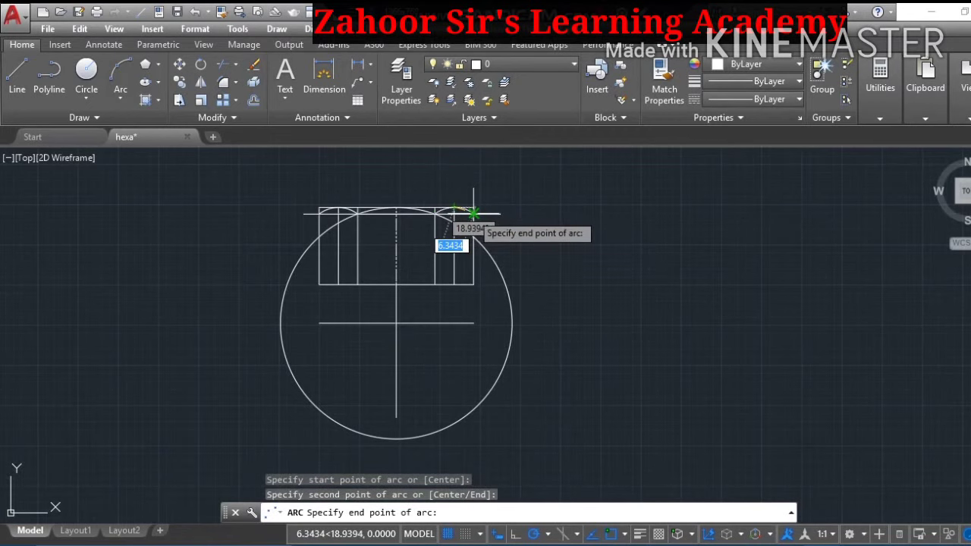
left_click(473, 213)
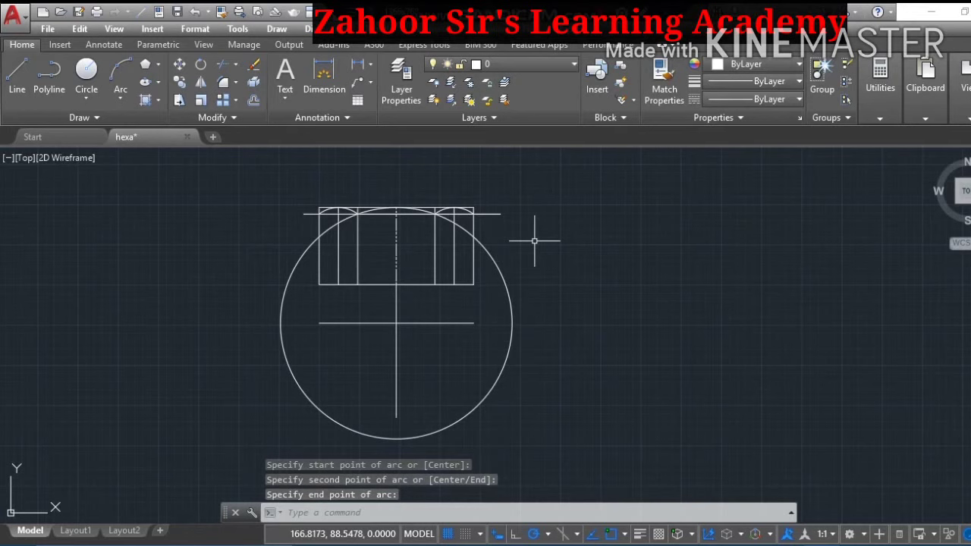
key("Escape")
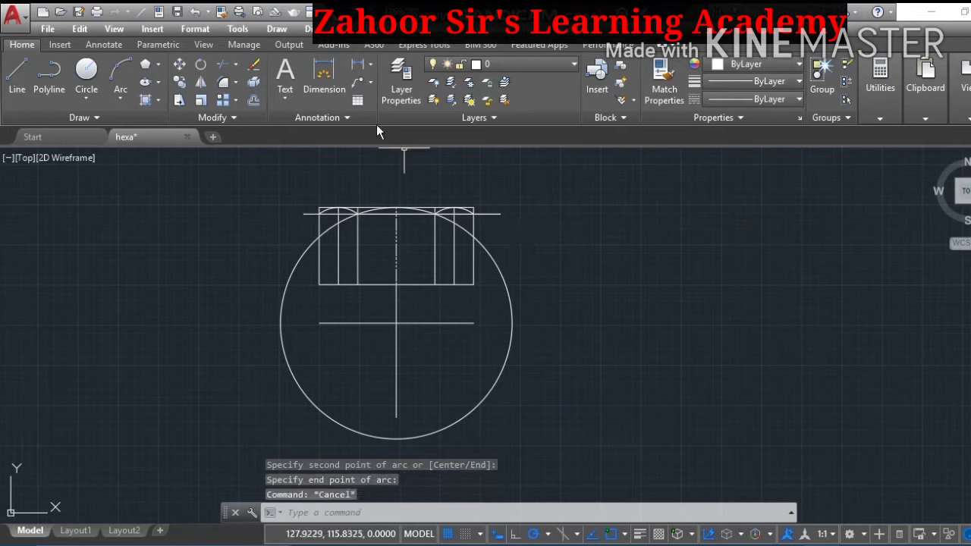
Start TRIM and select the circle, top line and arcs as cutting edges
left_click(238, 67)
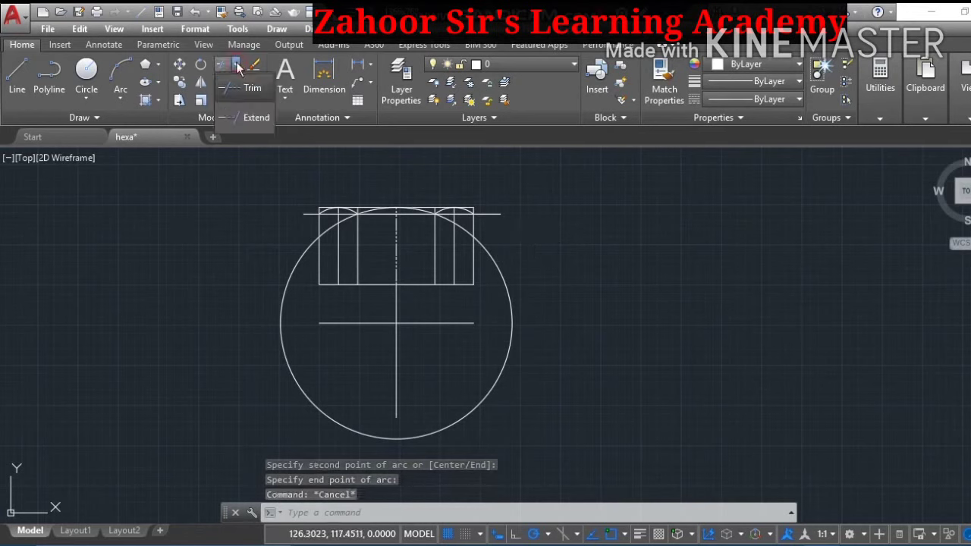
left_click(229, 90)
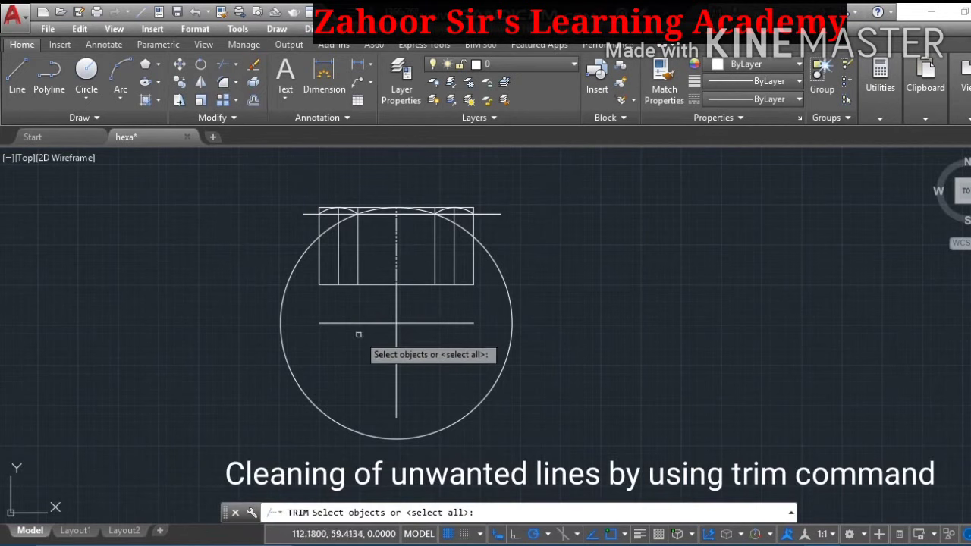
left_click(291, 275)
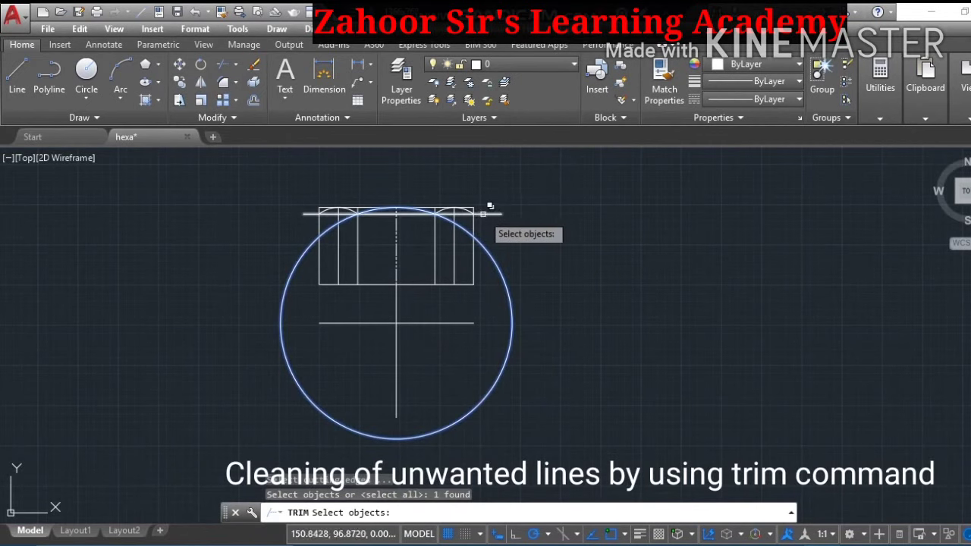
left_click(483, 213)
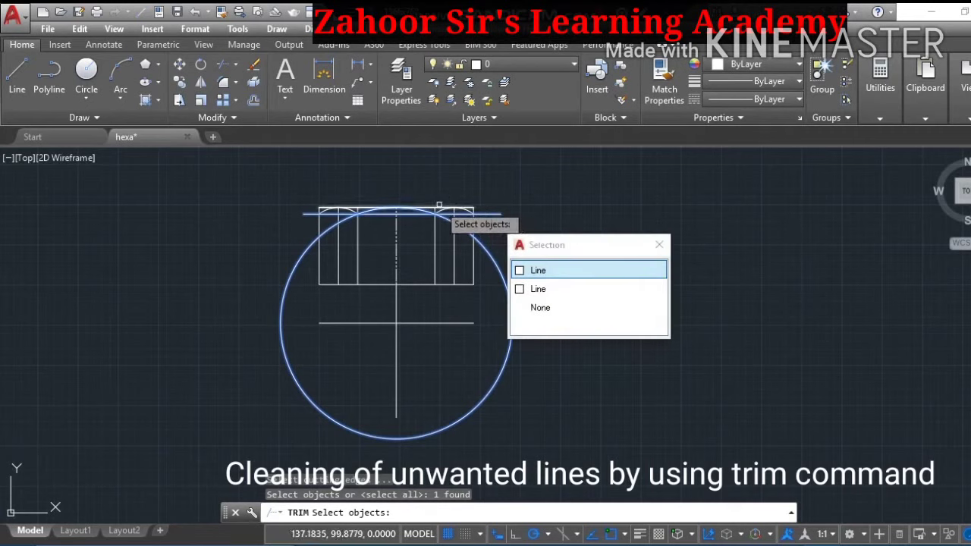
left_click(484, 214)
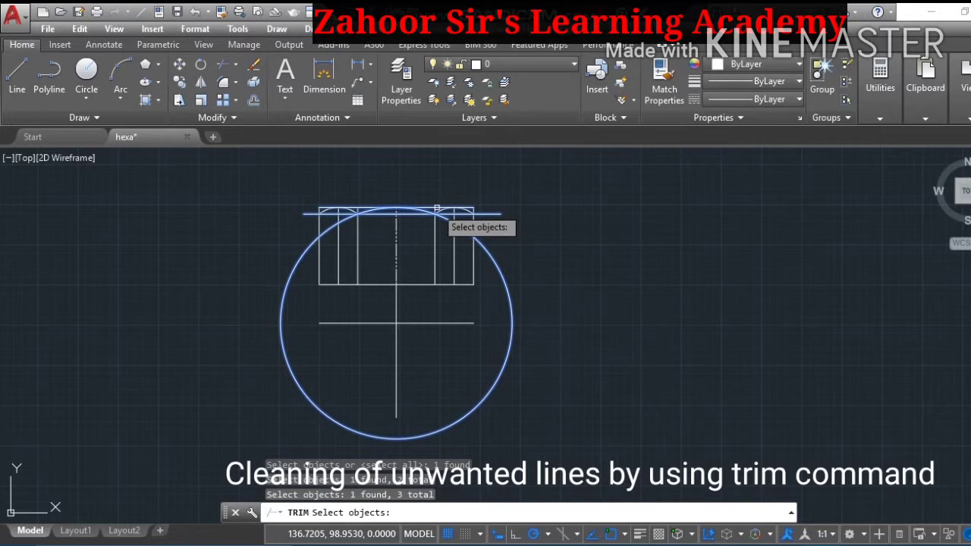
left_click(322, 213)
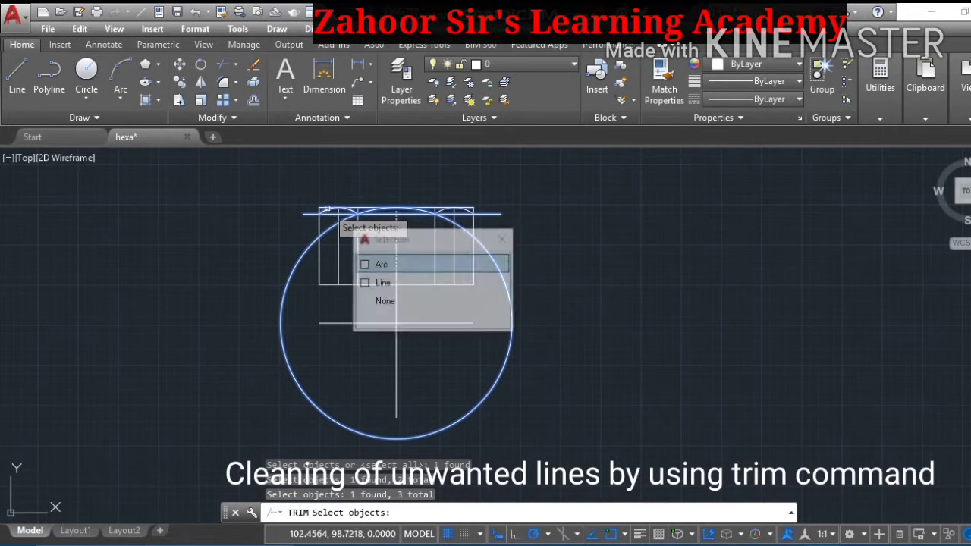
left_click(381, 264)
left_click(395, 241)
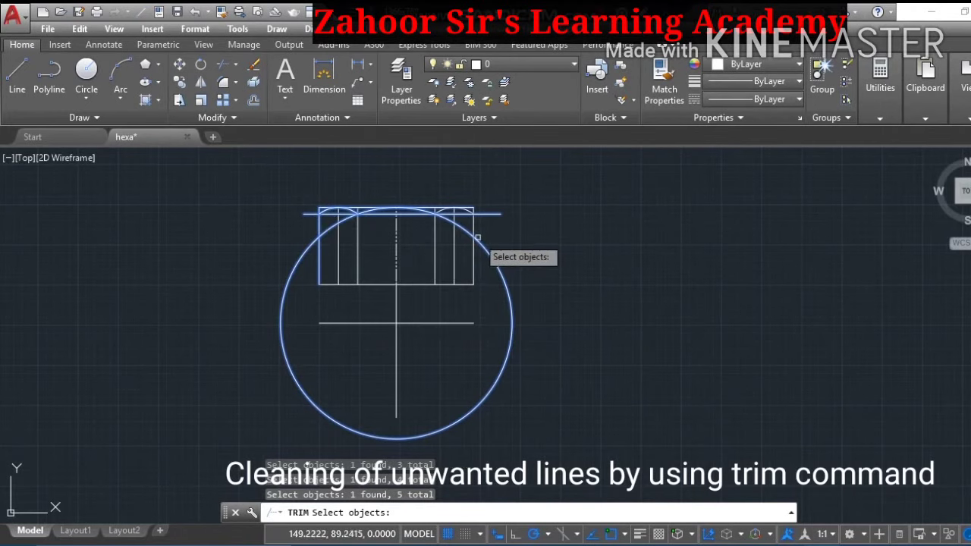
left_click(472, 226)
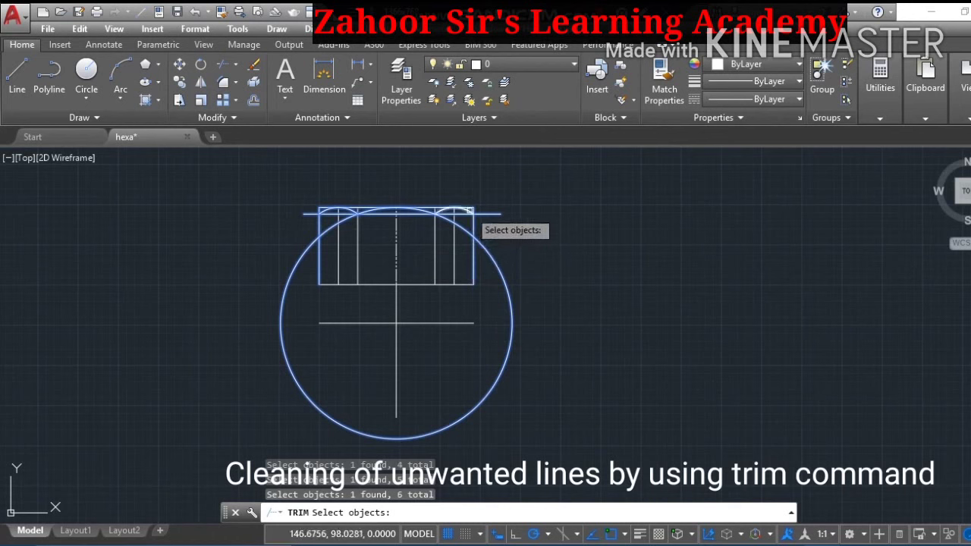
key("Return")
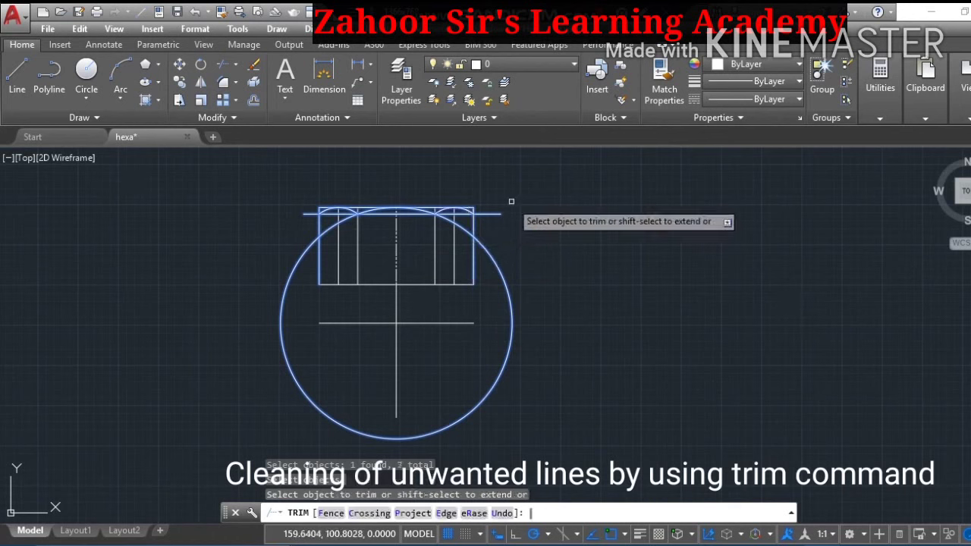
Trim the circle's upper arcs and the top line's overhangs at the corners
left_click(448, 220)
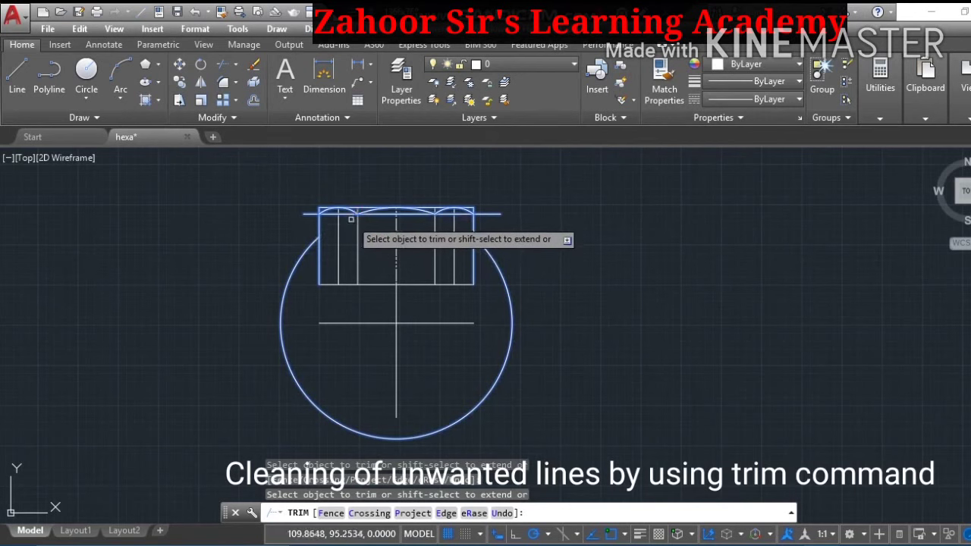
left_click(487, 214)
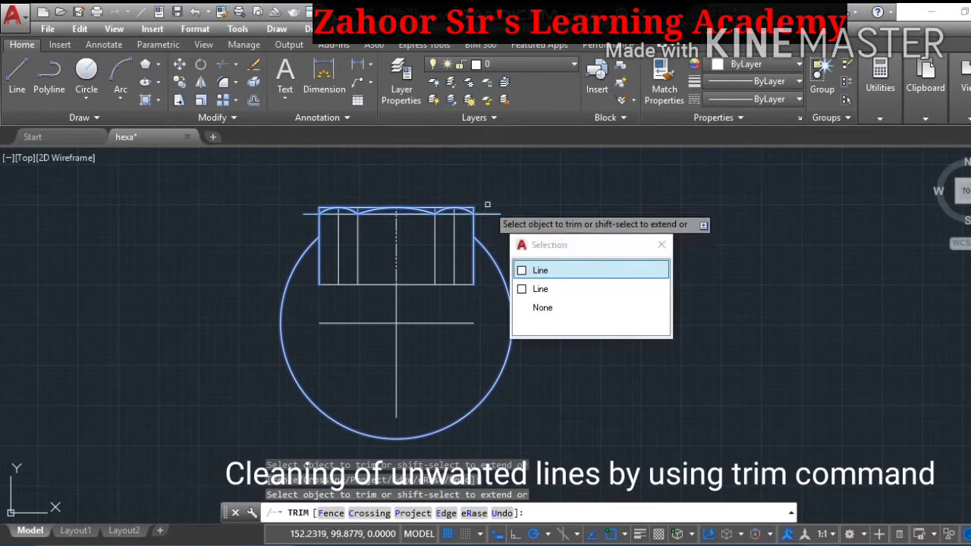
left_click(497, 254)
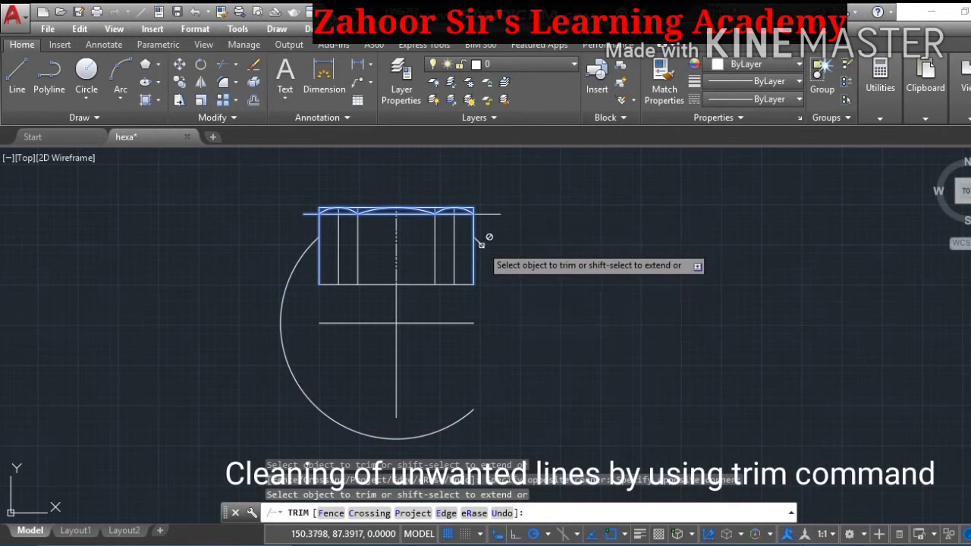
left_click(310, 244)
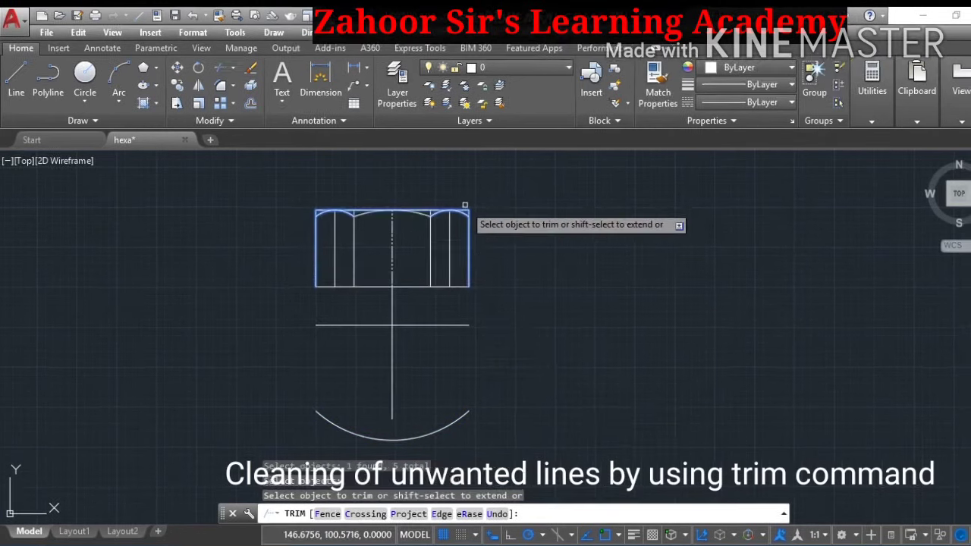
left_click(468, 210)
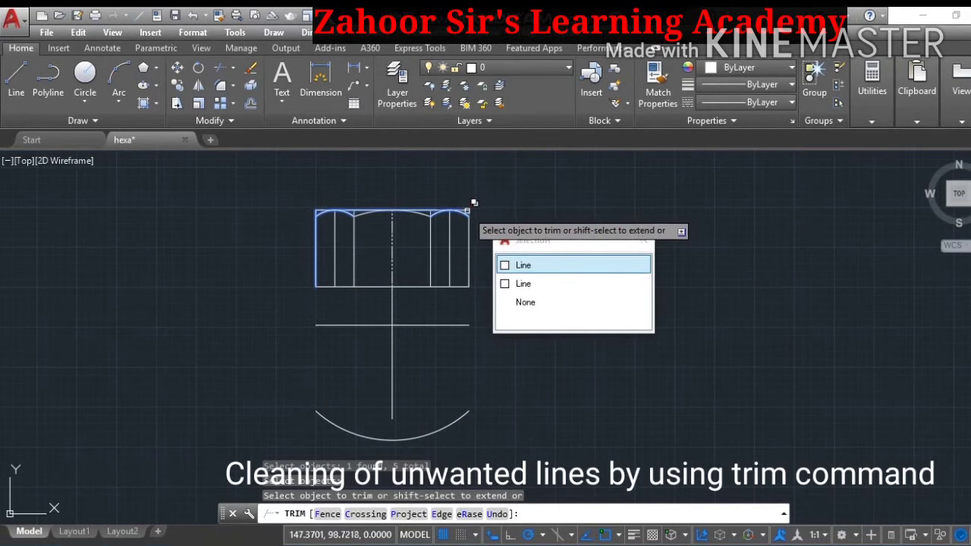
left_click(467, 210)
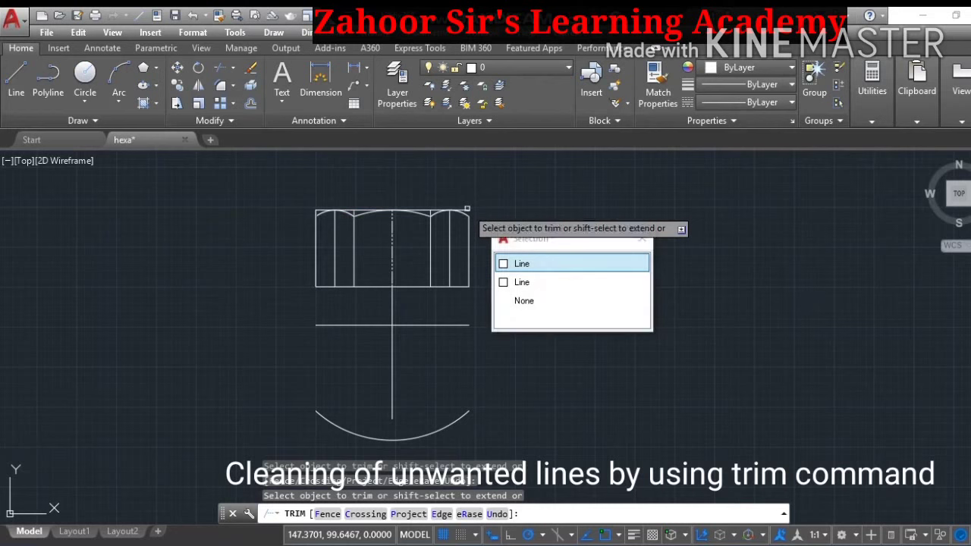
left_click(468, 206)
left_click(316, 200)
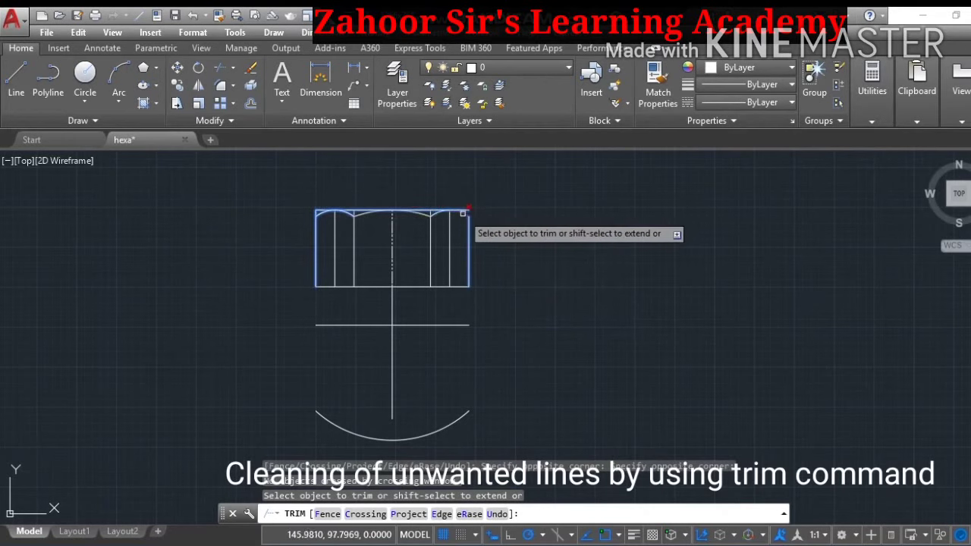
left_click(468, 210)
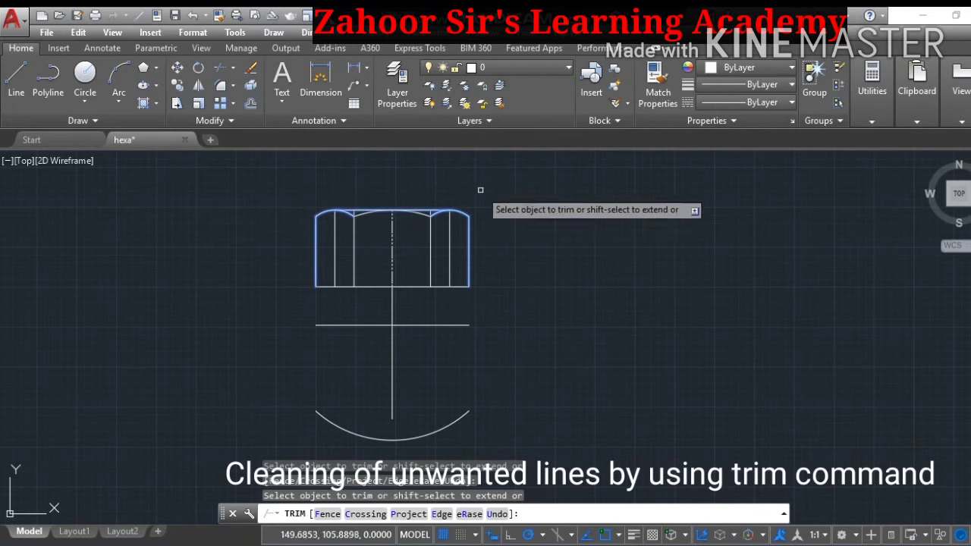
key("Return")
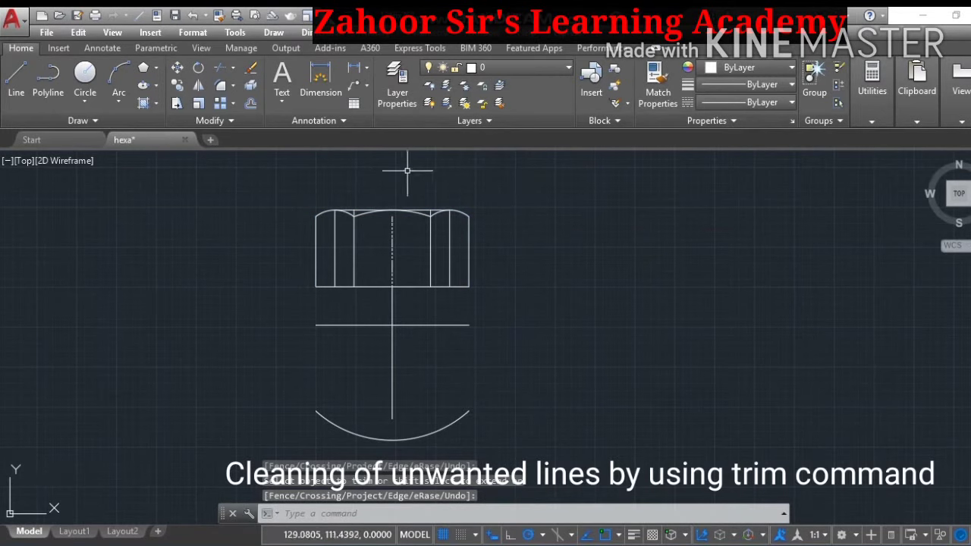
Erase the horizontal construction line, the bottom arc and the lower vertical line
left_click(252, 70)
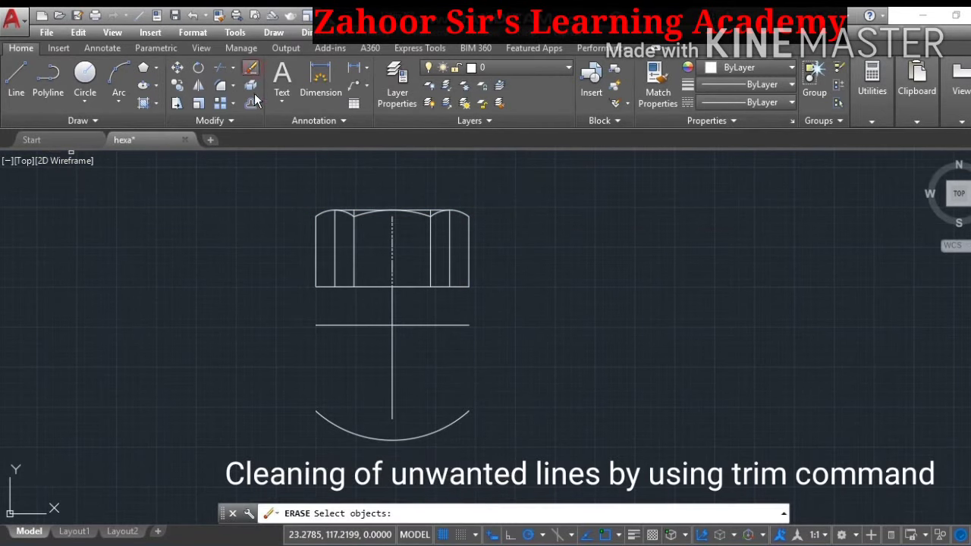
left_click(430, 325)
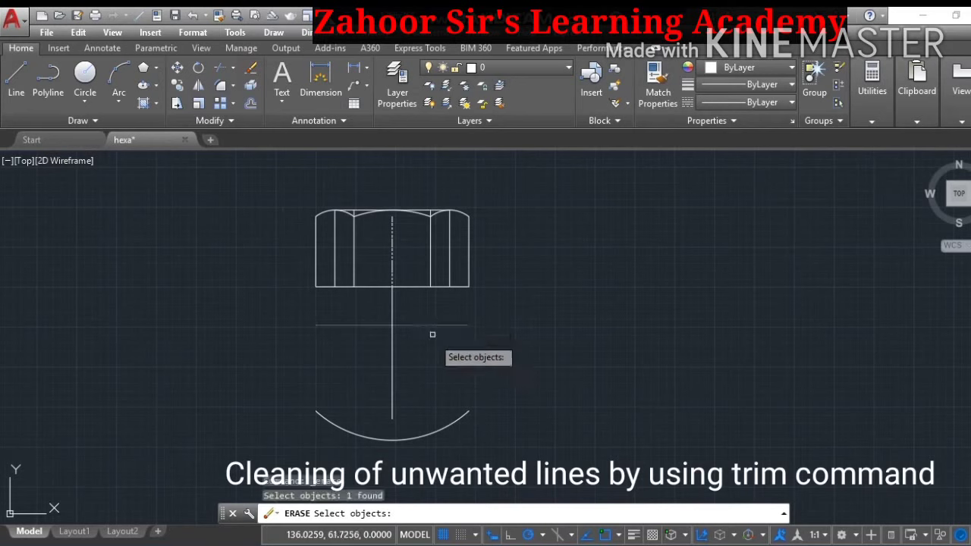
left_click(428, 440)
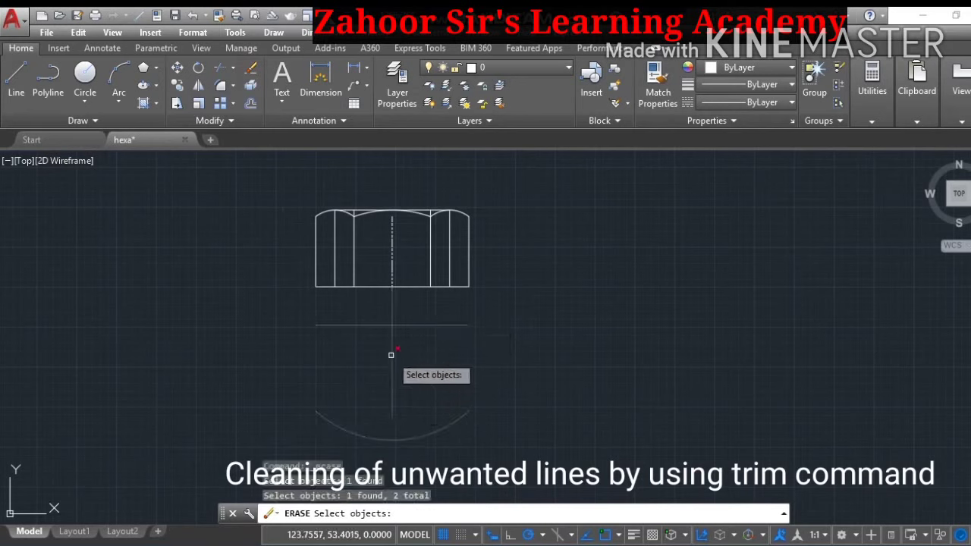
left_click(391, 354)
key("Return")
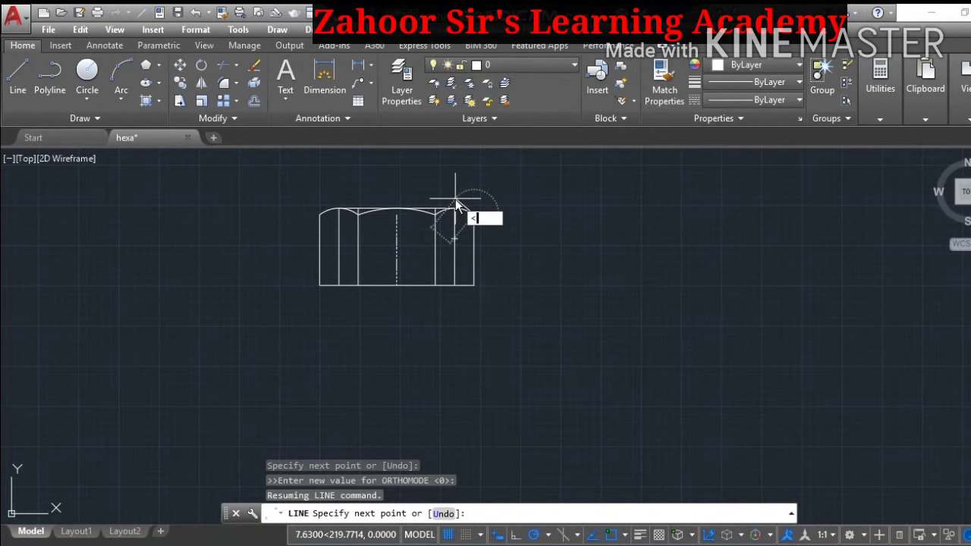
Draw the first chamfer line at a 30° angle
type("3")
type("0")
key("Return")
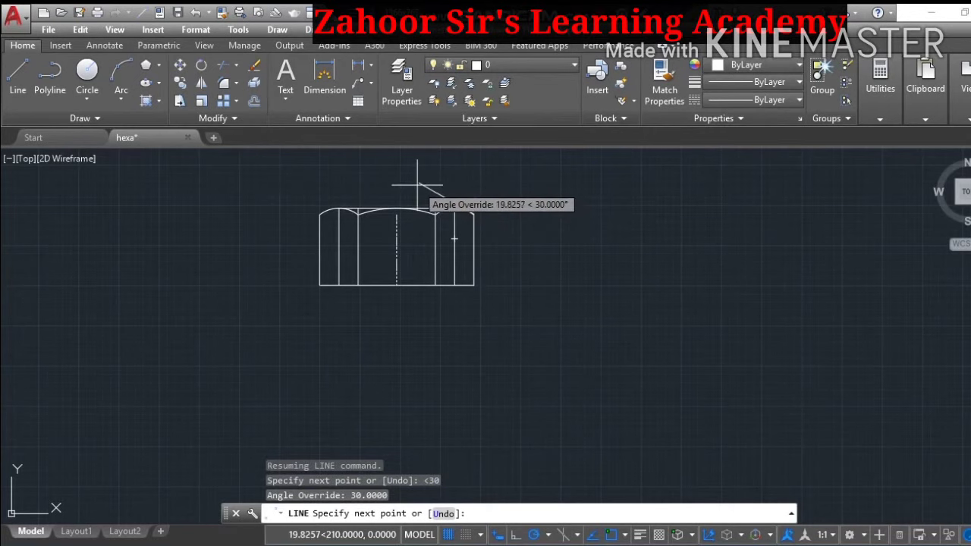
left_click(419, 182)
key("Escape")
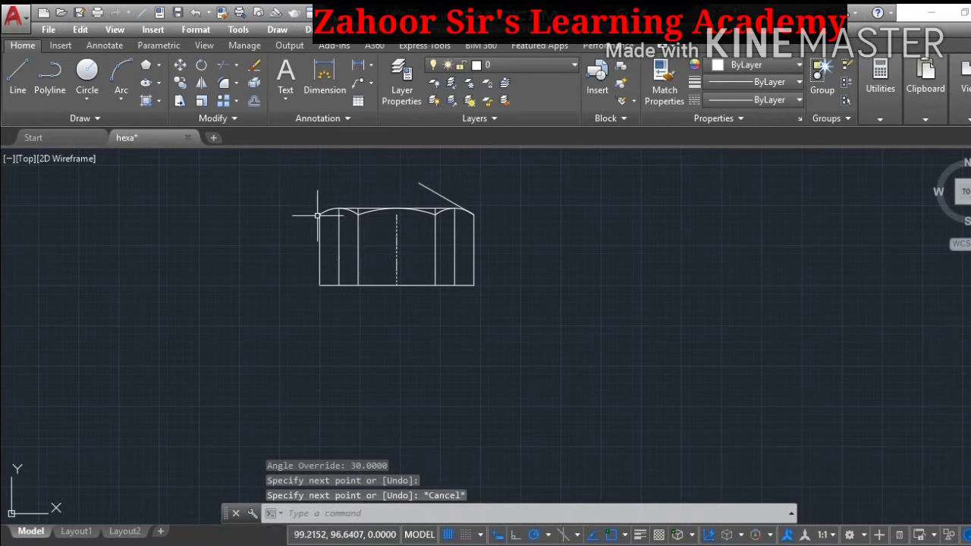
Draw a 150° chamfer line from the left top corner
left_click(18, 76)
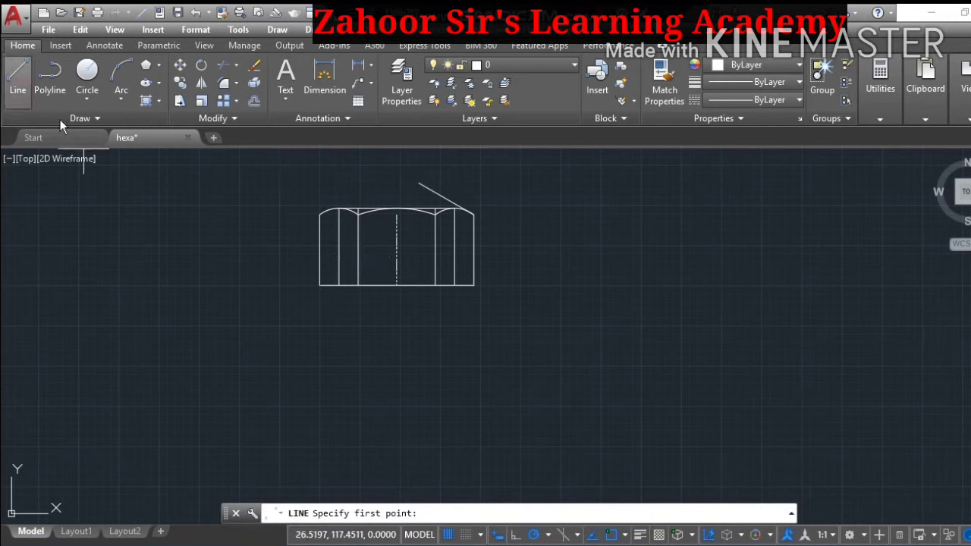
left_click(320, 214)
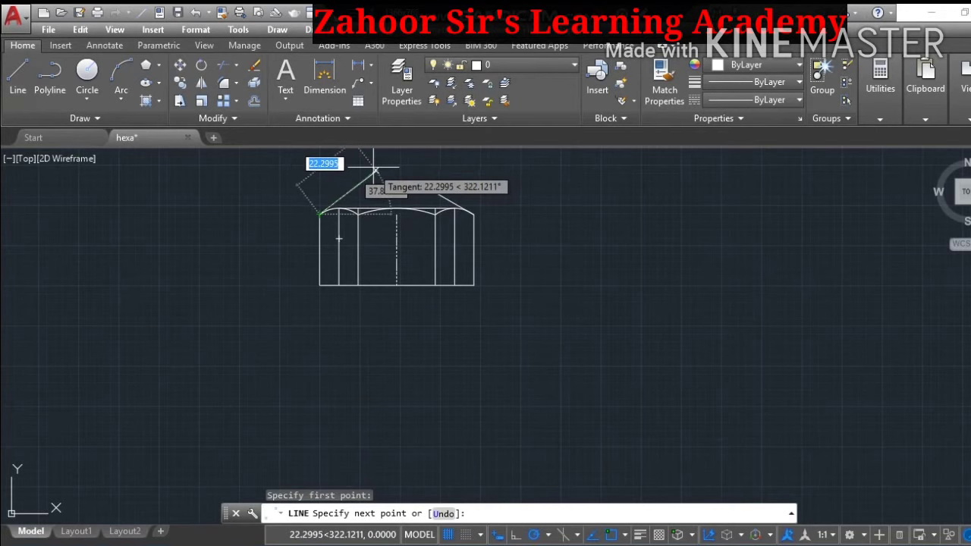
key("F8")
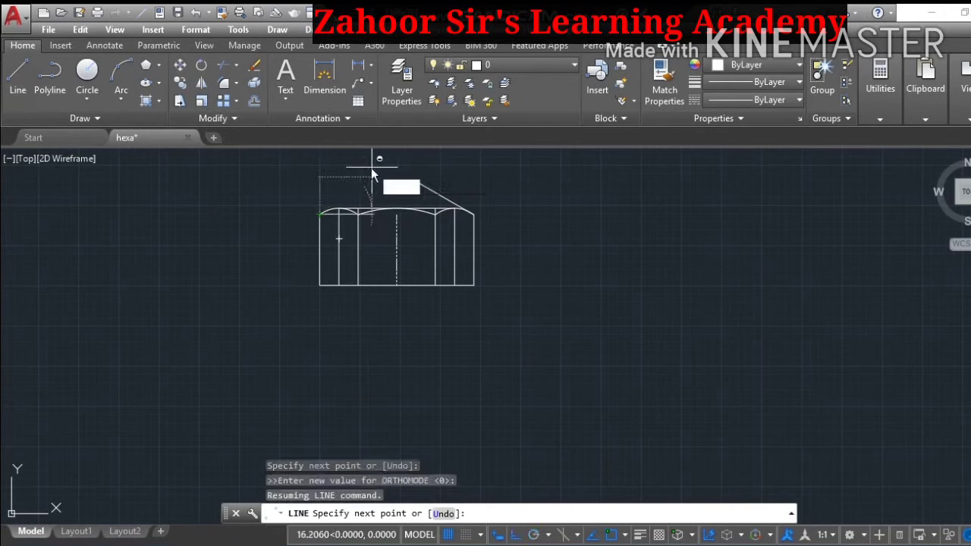
type("150")
key("Return")
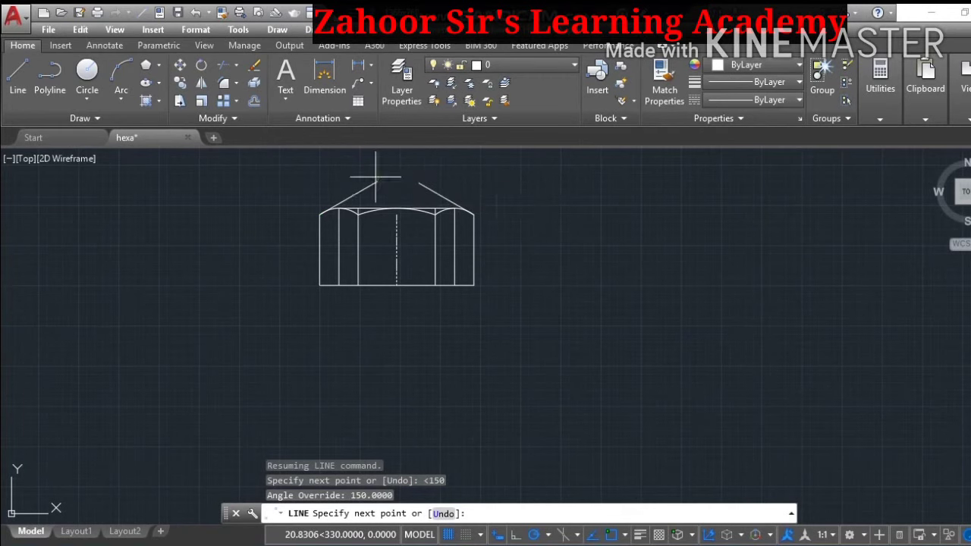
left_click(379, 174)
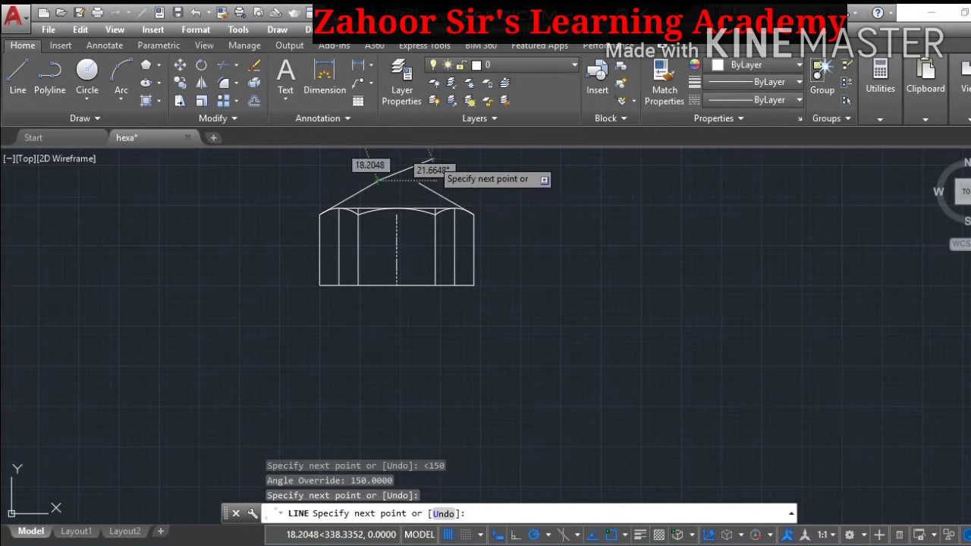
key("Escape")
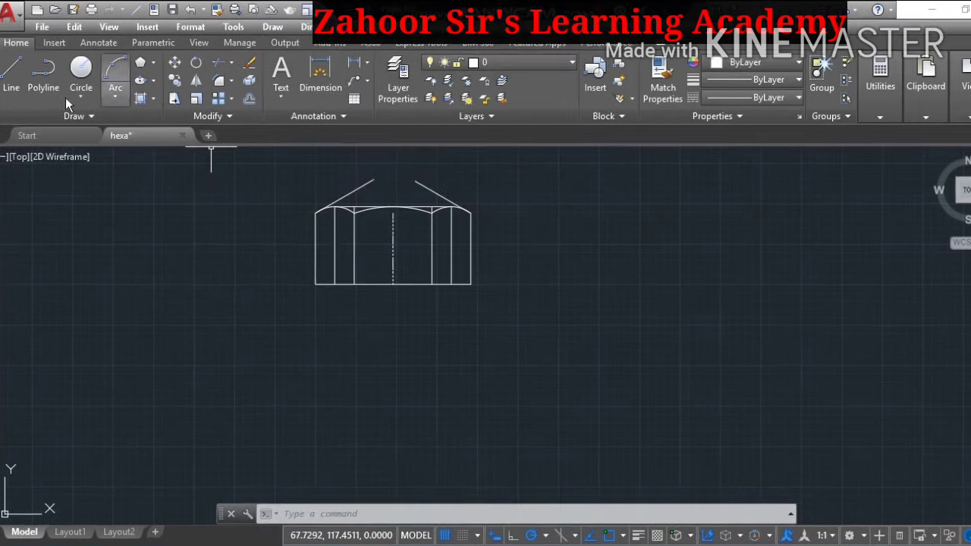
Make the center line layer current and draw a vertical centre line below the front view
left_click(574, 64)
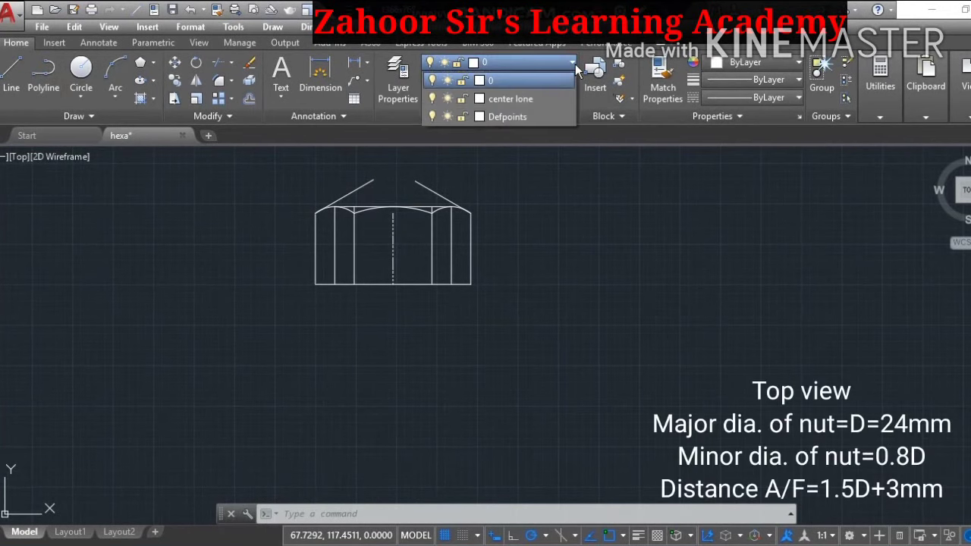
left_click(530, 99)
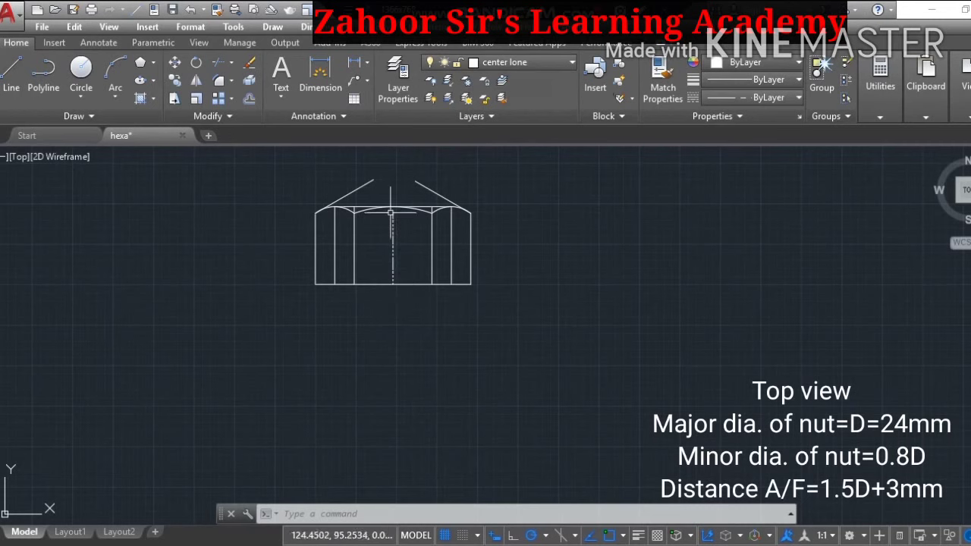
left_click(393, 284)
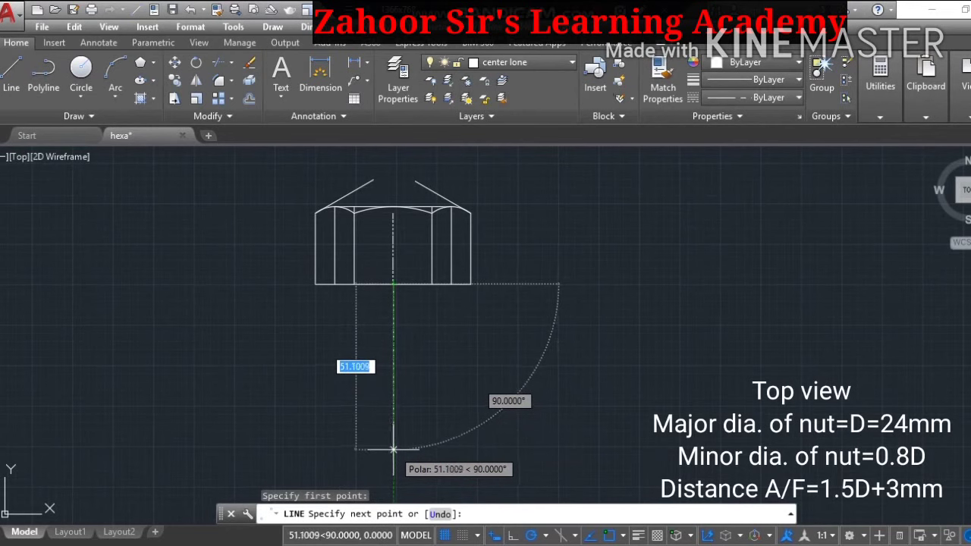
left_click(393, 450)
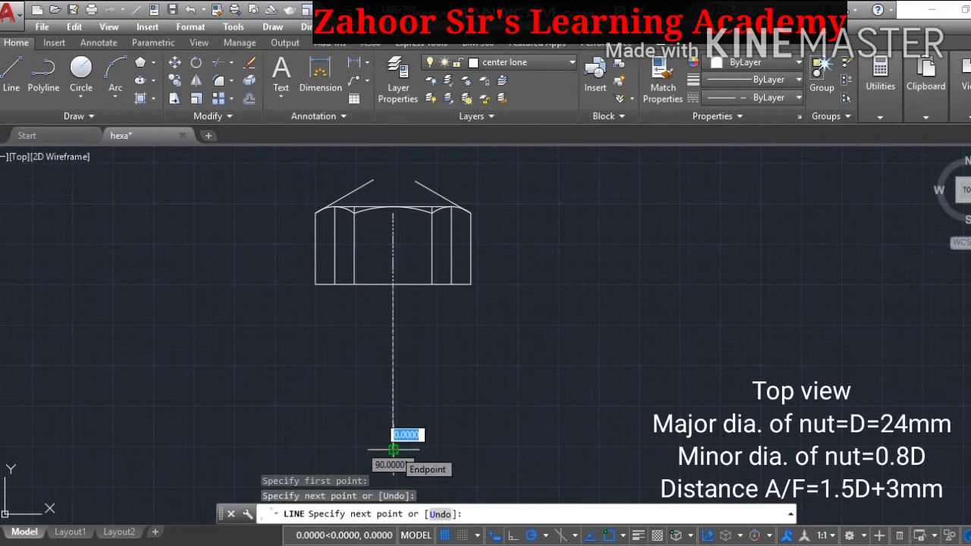
key("Escape")
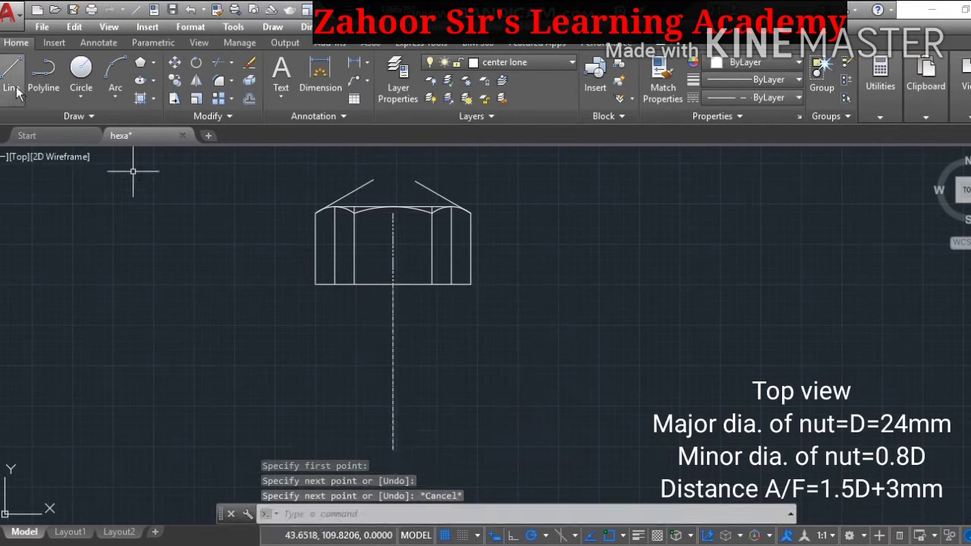
Draw the horizontal centre line across it and delete the leftover extra line
left_click(12, 76)
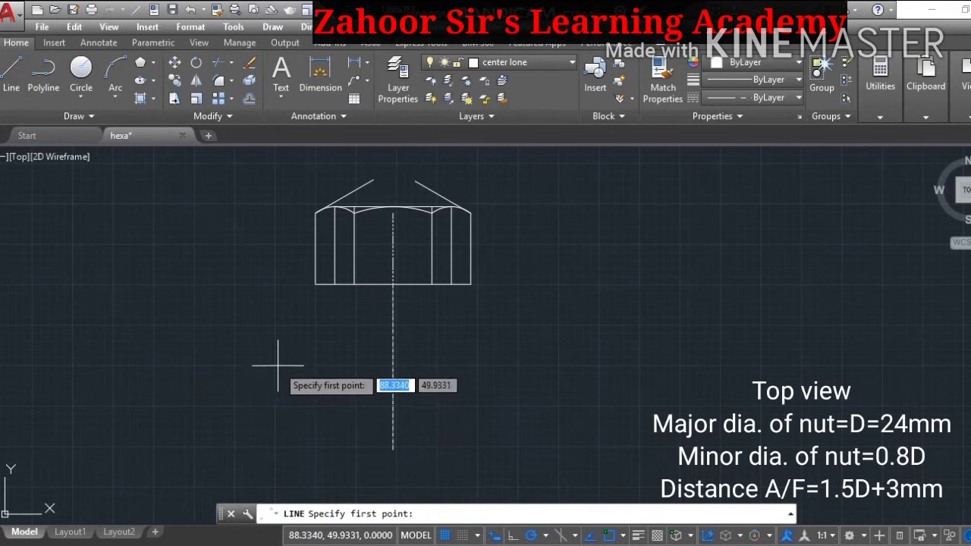
left_click(283, 374)
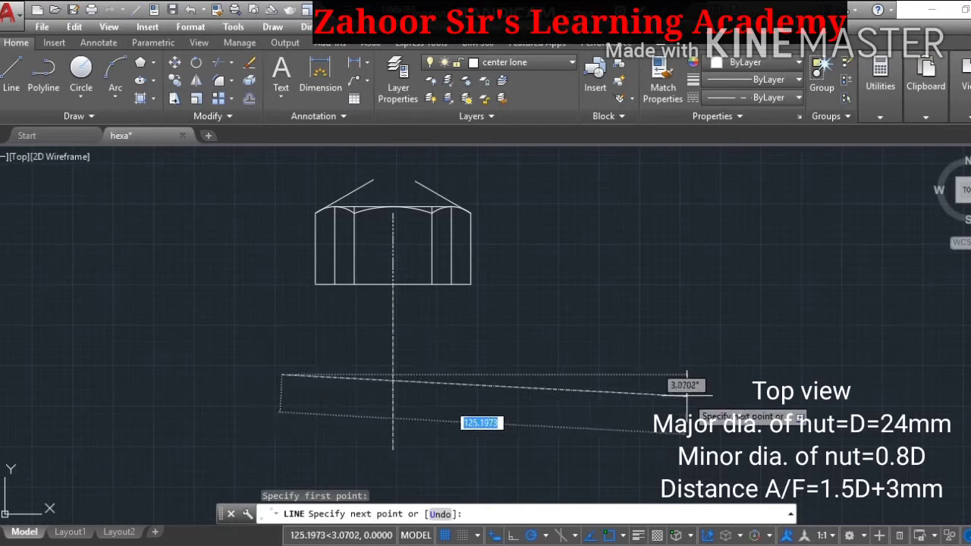
left_click(536, 375)
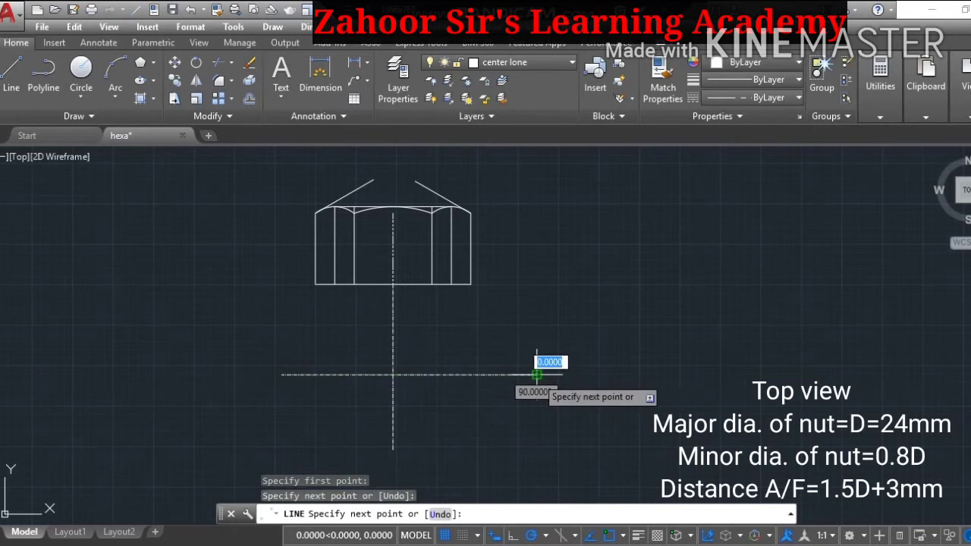
key("Escape")
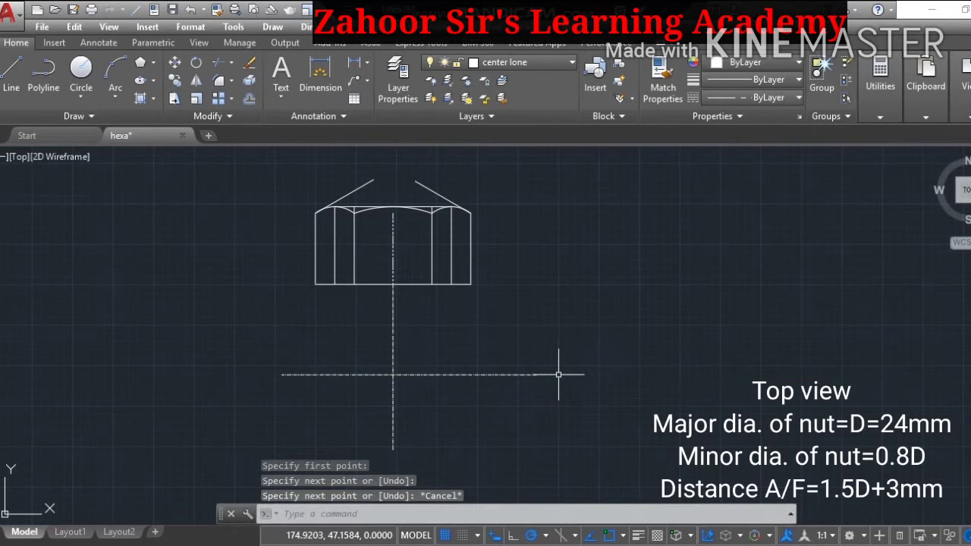
key("Delete")
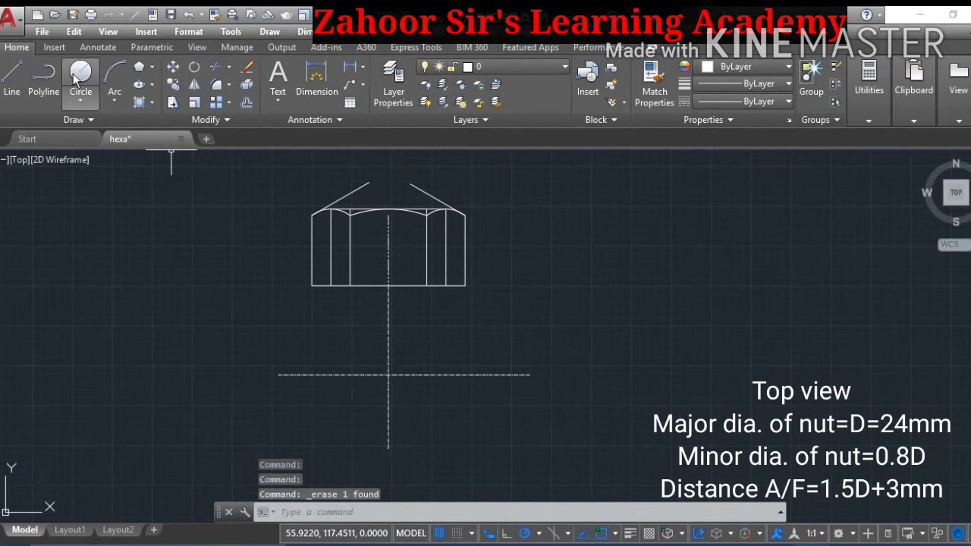
Draw a radius-12 circle centred on the centre-line intersection
left_click(81, 74)
left_click(82, 100)
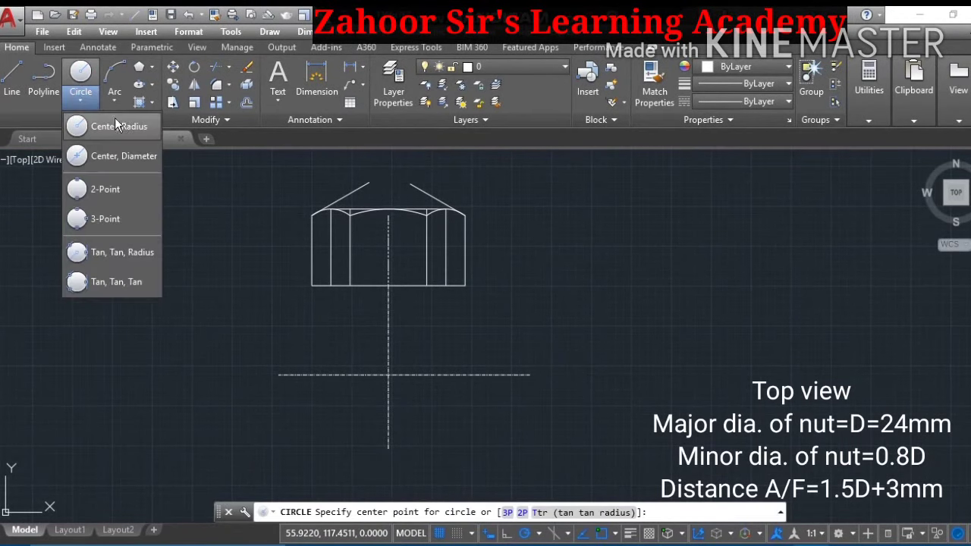
left_click(124, 126)
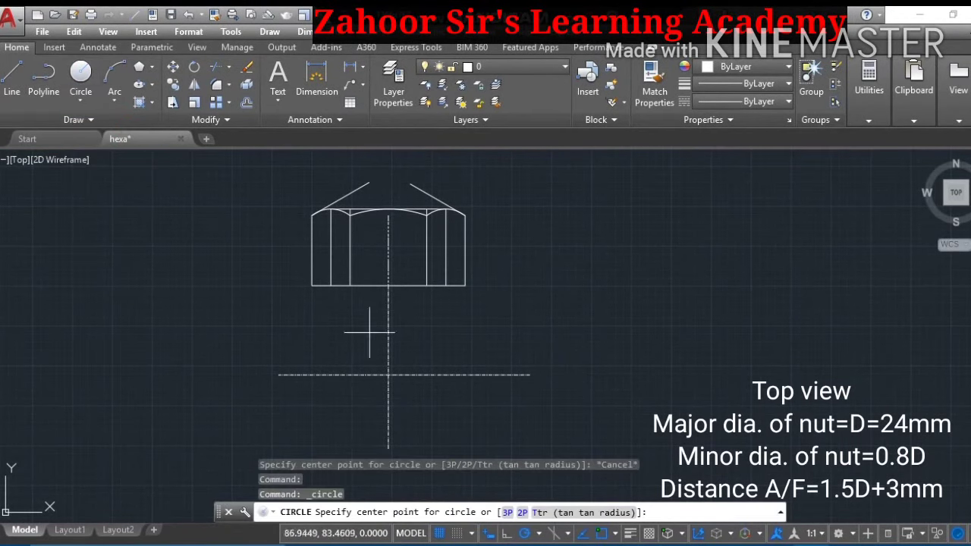
left_click(399, 375)
type("12")
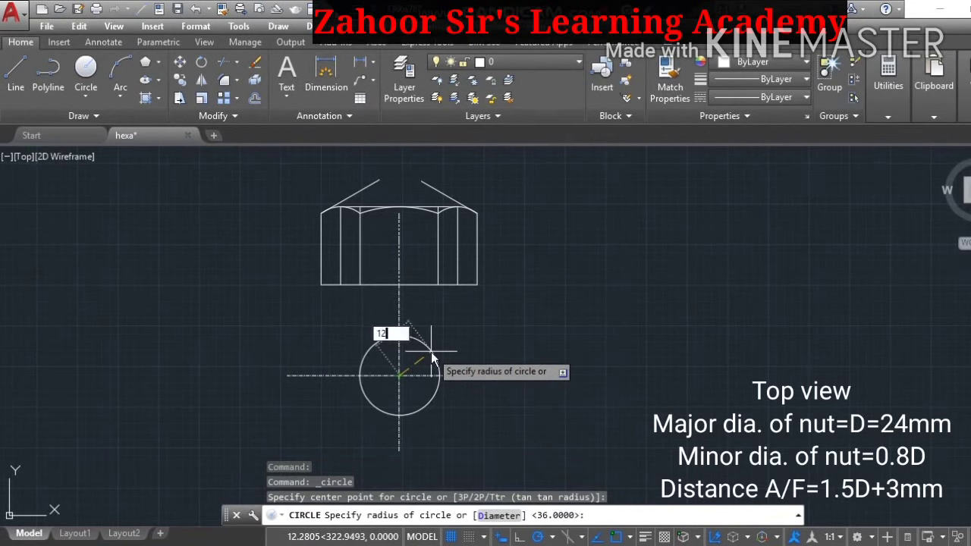
key("Return")
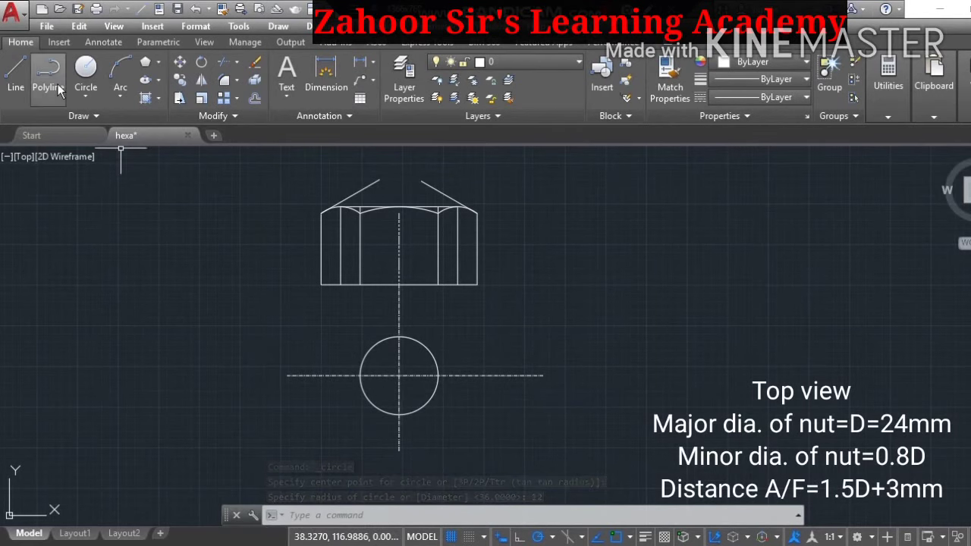
Add a smaller concentric circle of radius 9.6 for the minor diameter
left_click(86, 87)
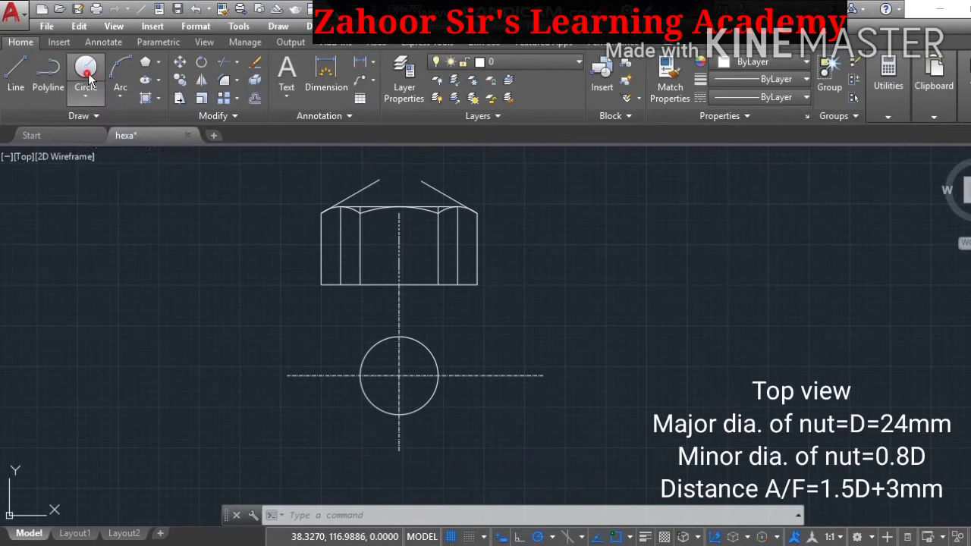
left_click(86, 97)
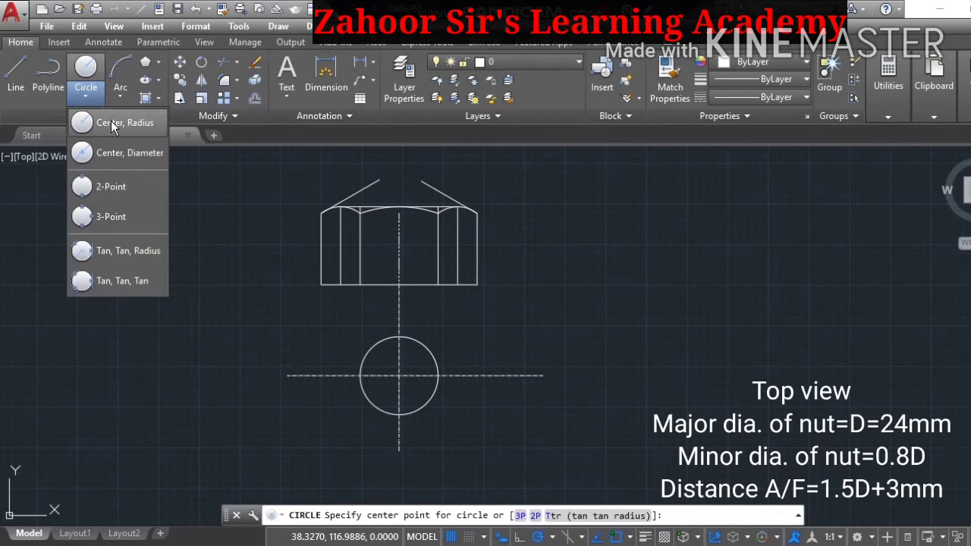
left_click(111, 121)
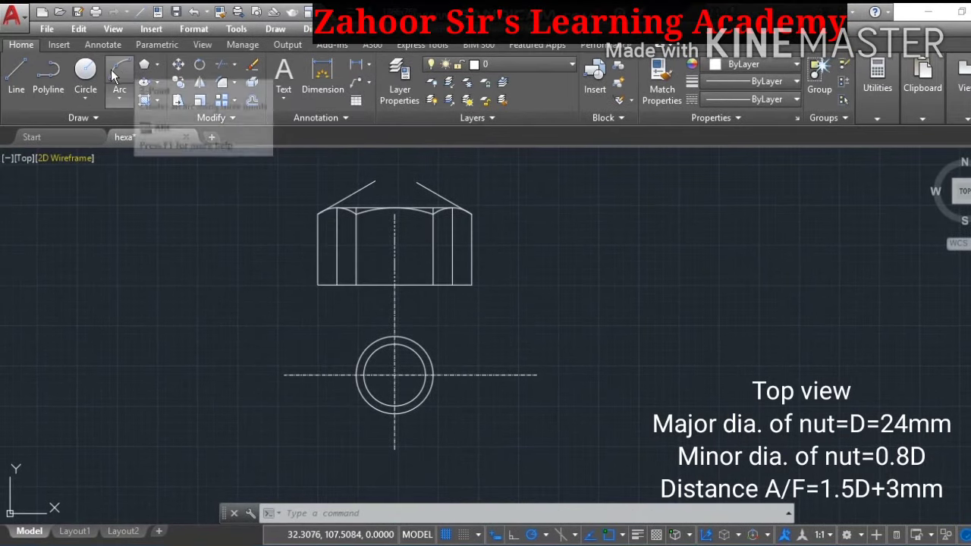
left_click(84, 71)
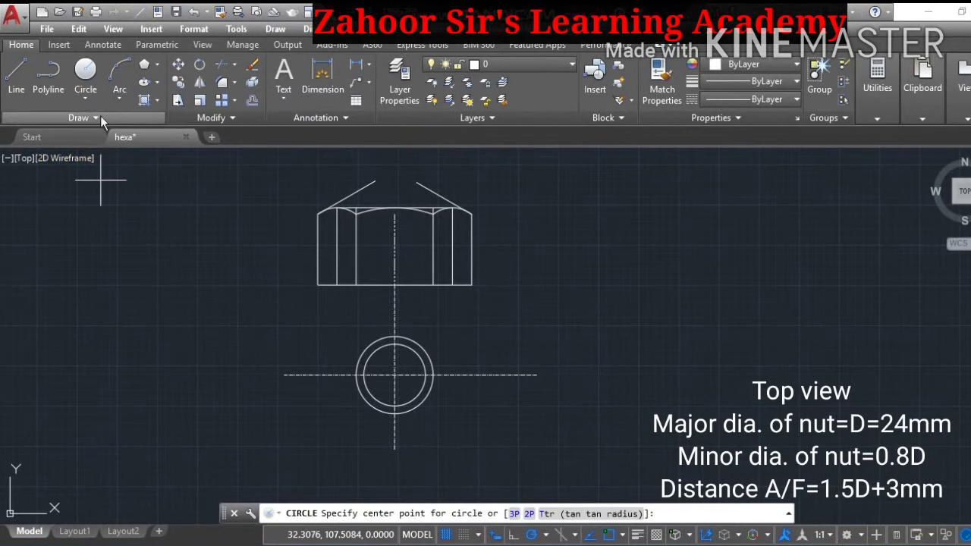
Draw a 48-diameter circle centred on the existing circles
left_click(85, 97)
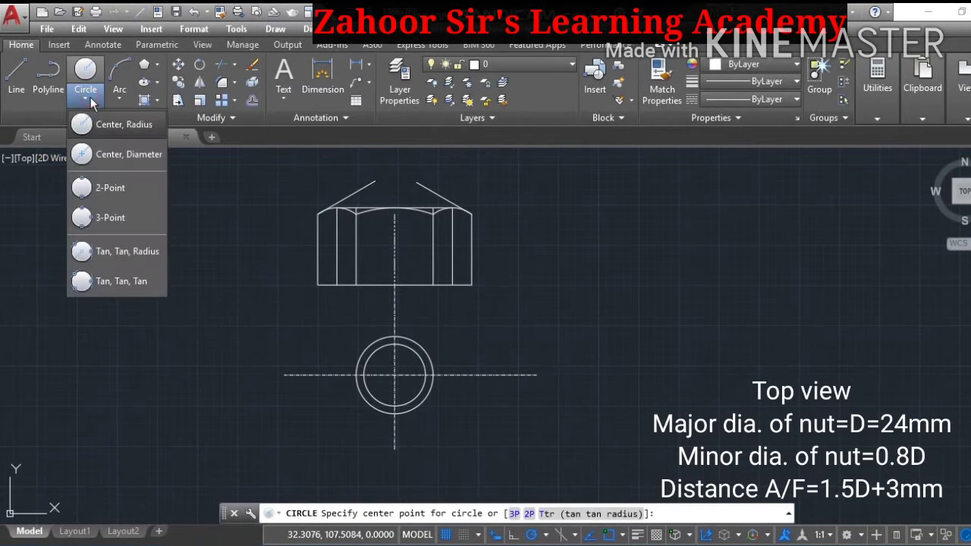
left_click(130, 153)
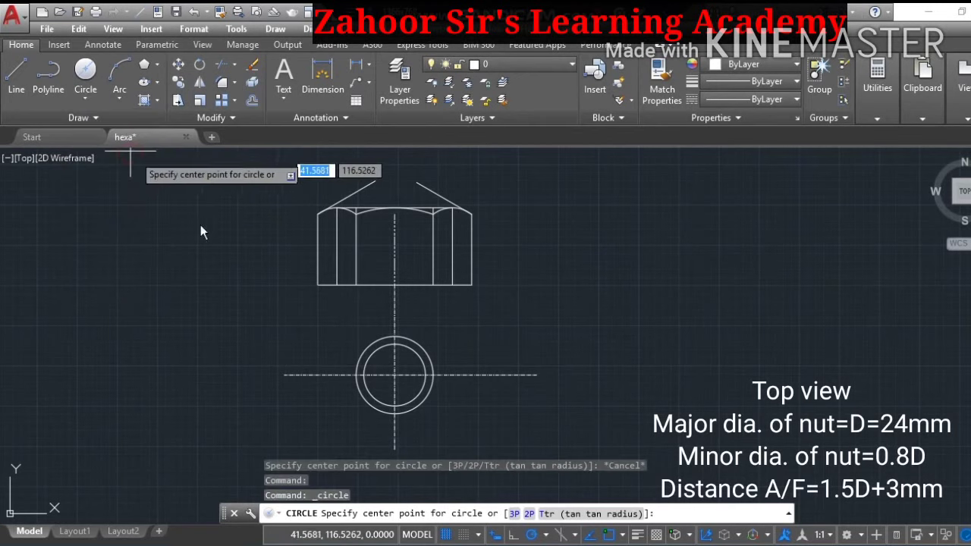
left_click(395, 375)
type("48")
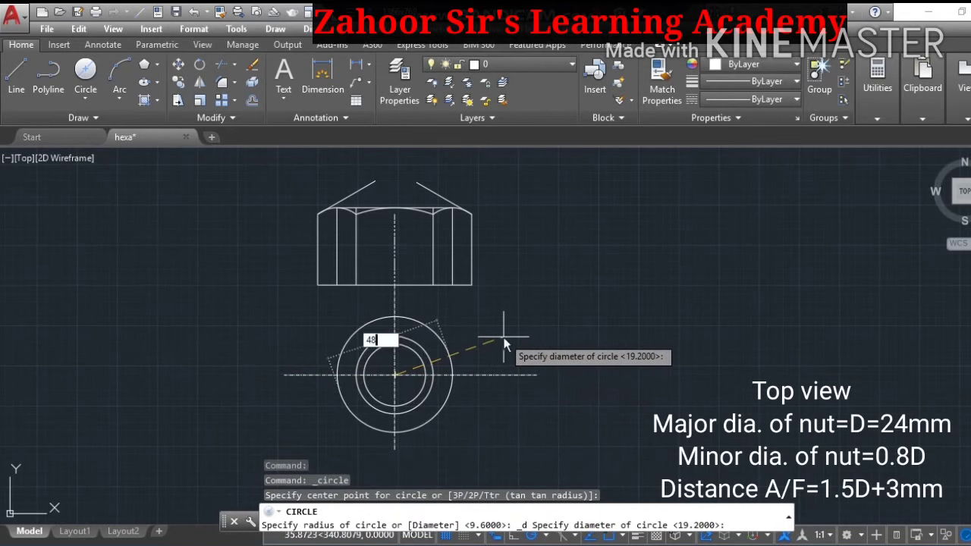
key("Return")
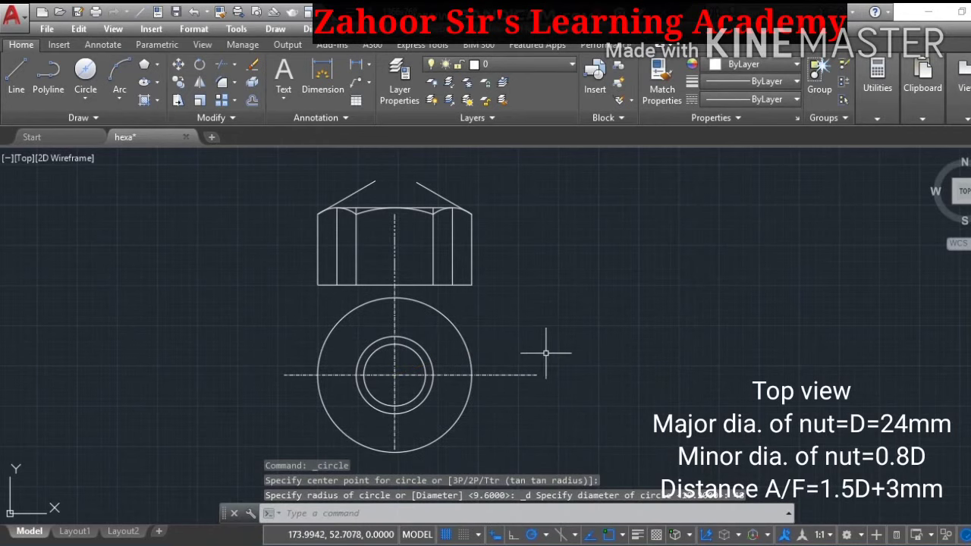
Start a polygon with 6 sides
left_click(156, 65)
type("6")
key("Return")
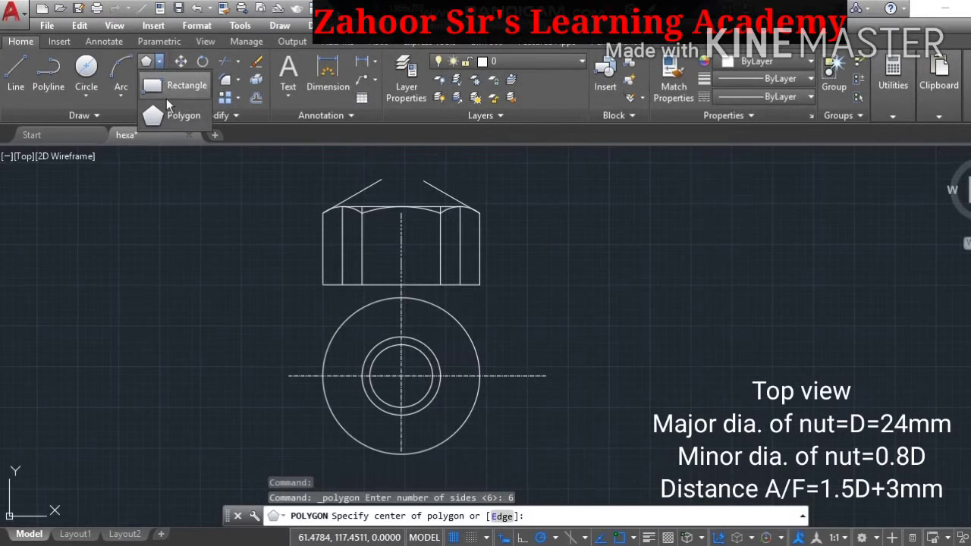
Draw a 6-sided hexagon at the circles' centre, circumscribed about the 48-diameter circle
left_click(169, 117)
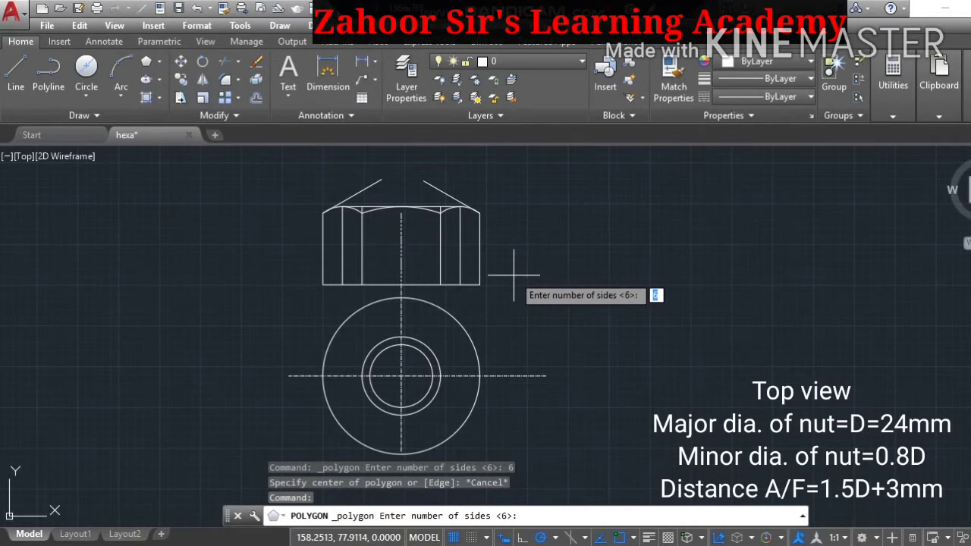
key("Return")
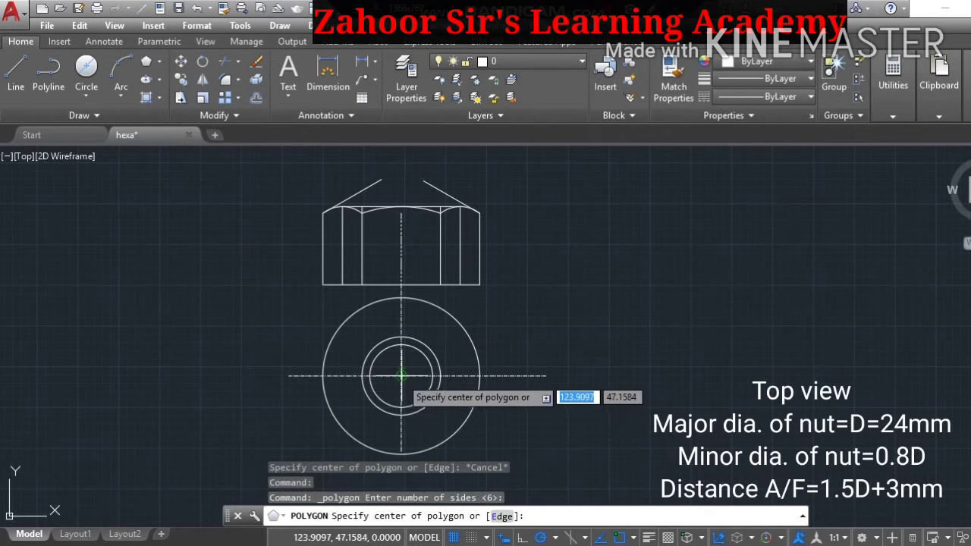
left_click(402, 375)
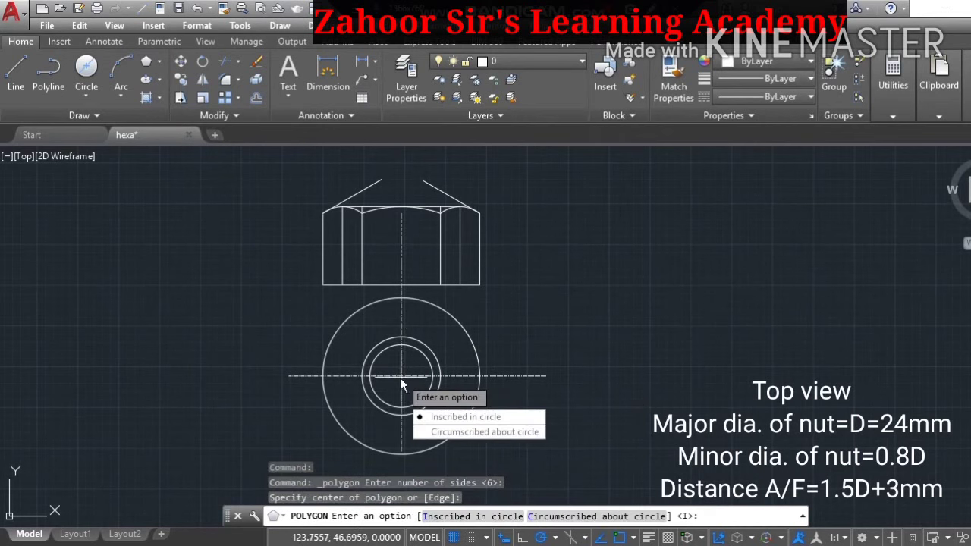
left_click(454, 433)
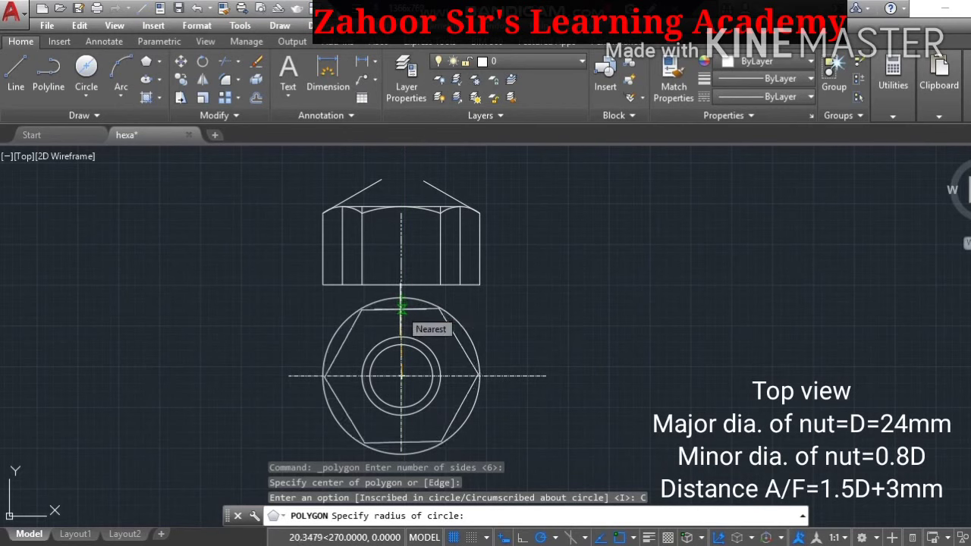
left_click(401, 307)
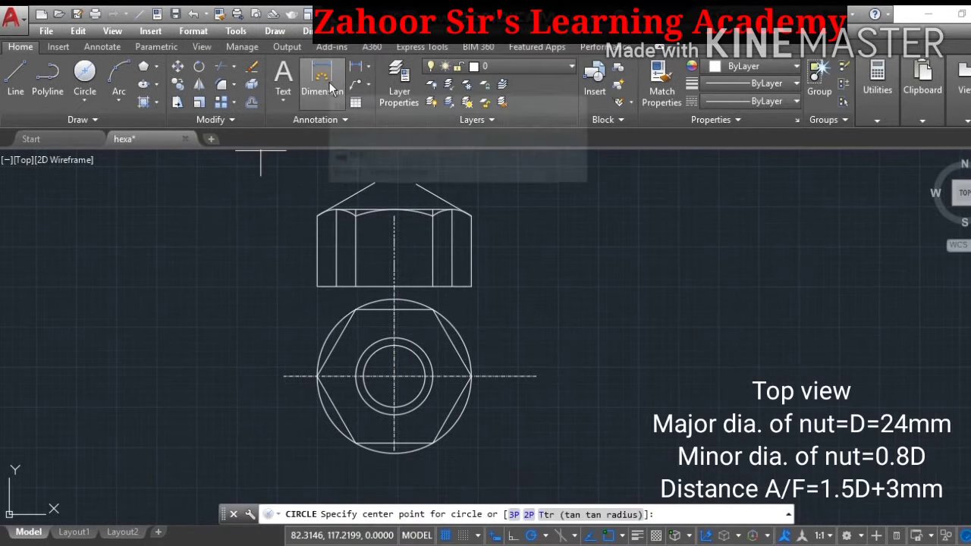
Add a 41.5692 vertical dimension from the hexagon's top to bottom, right of the top view
left_click(330, 82)
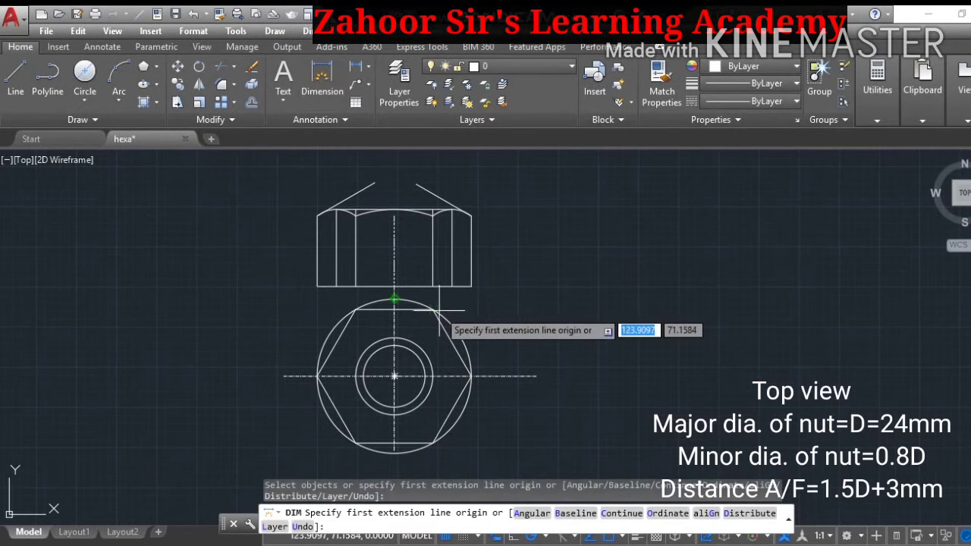
left_click(434, 310)
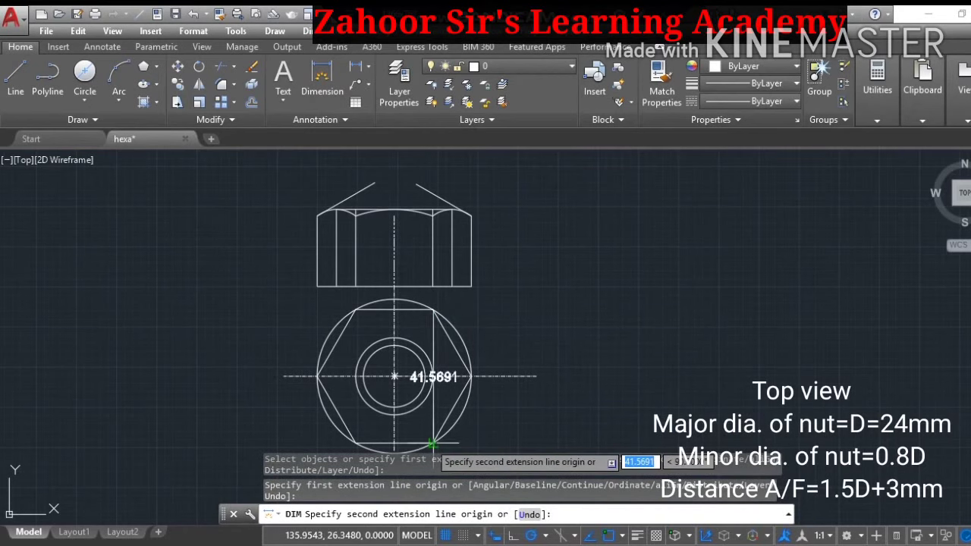
left_click(434, 442)
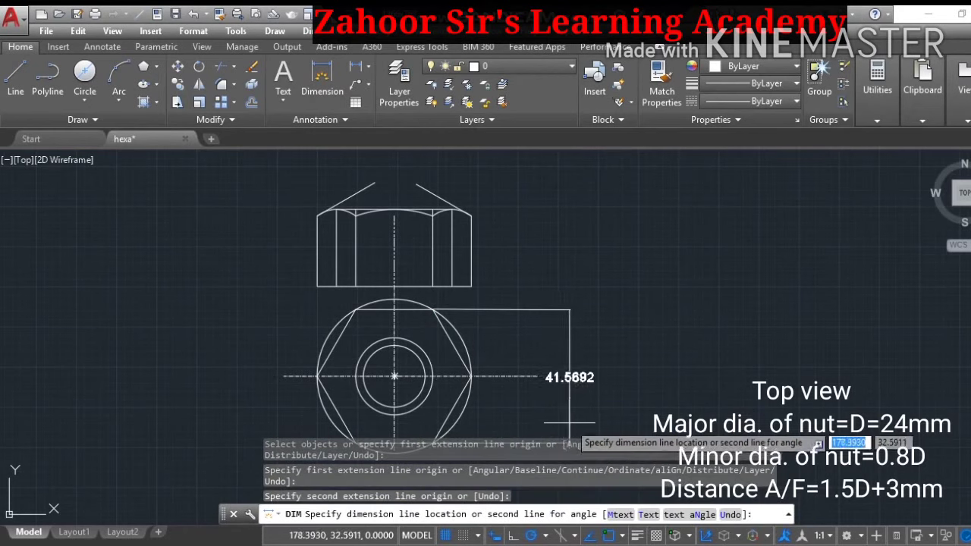
left_click(569, 364)
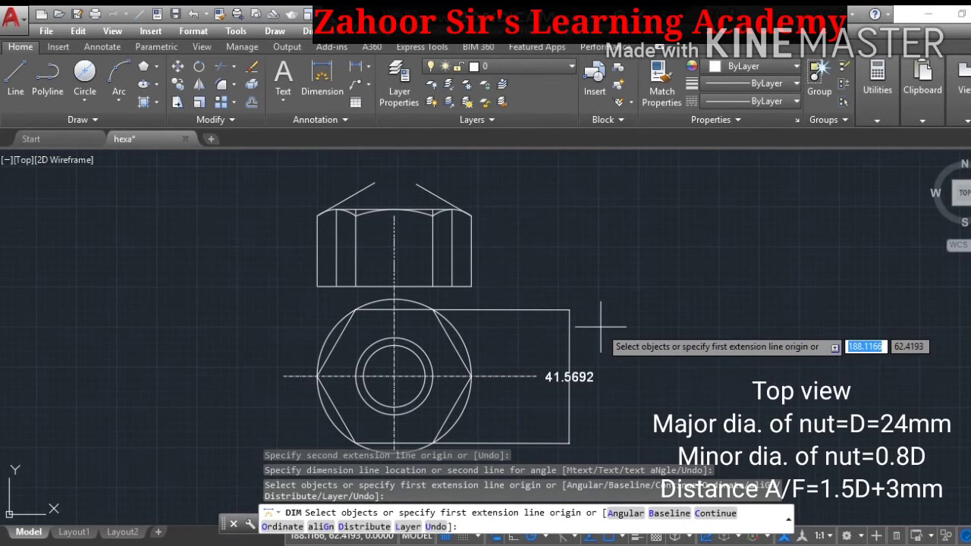
key("Escape")
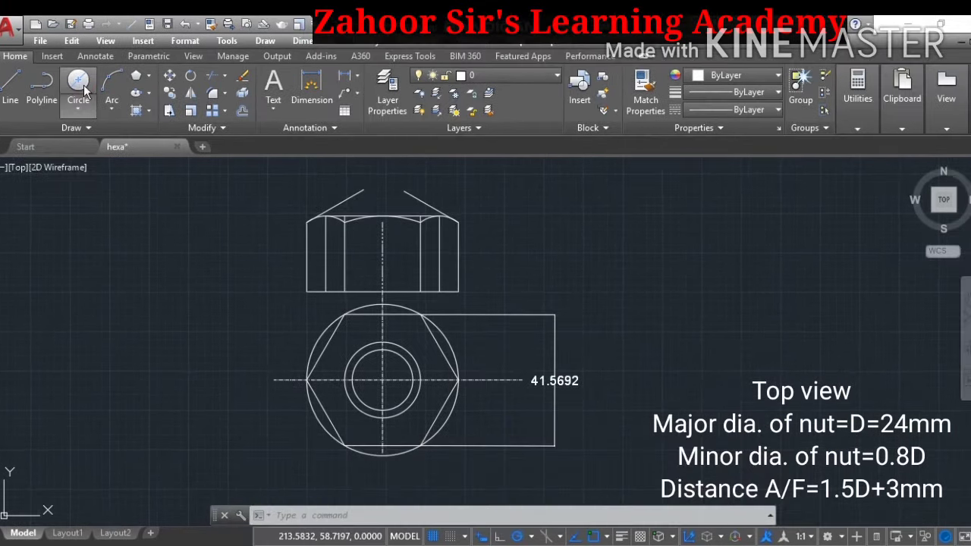
Draw a 41.5692-diameter circle centred on the nut in the top view
left_click(80, 102)
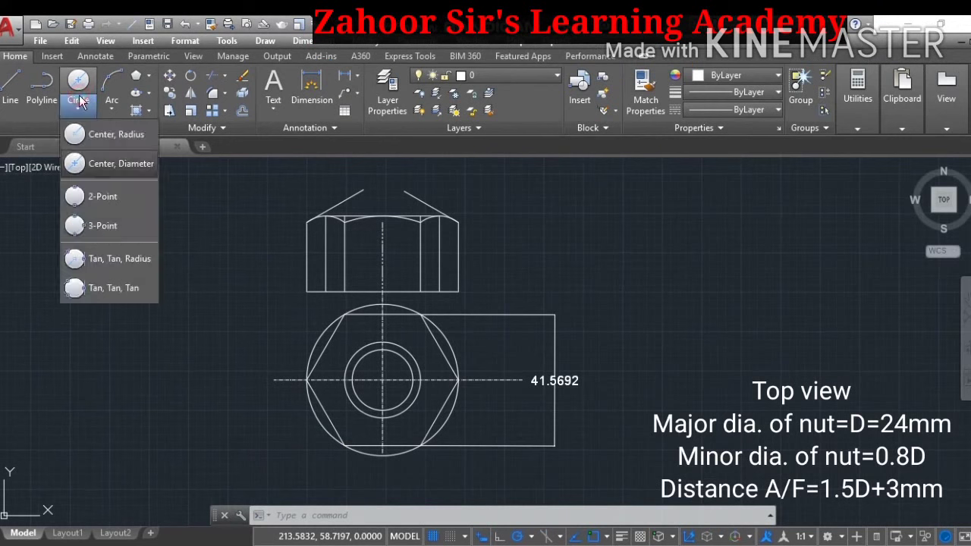
left_click(122, 168)
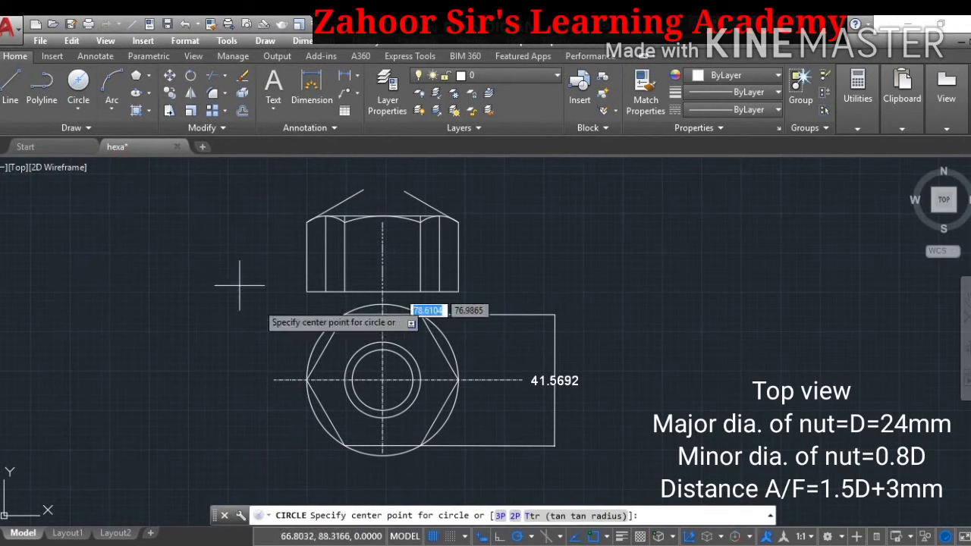
left_click(382, 380)
type("4")
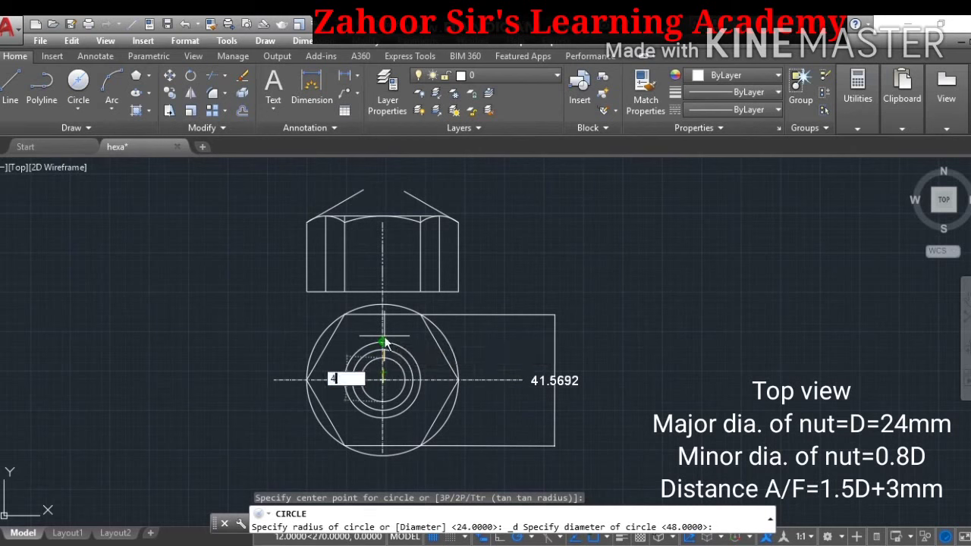
type("1.5692")
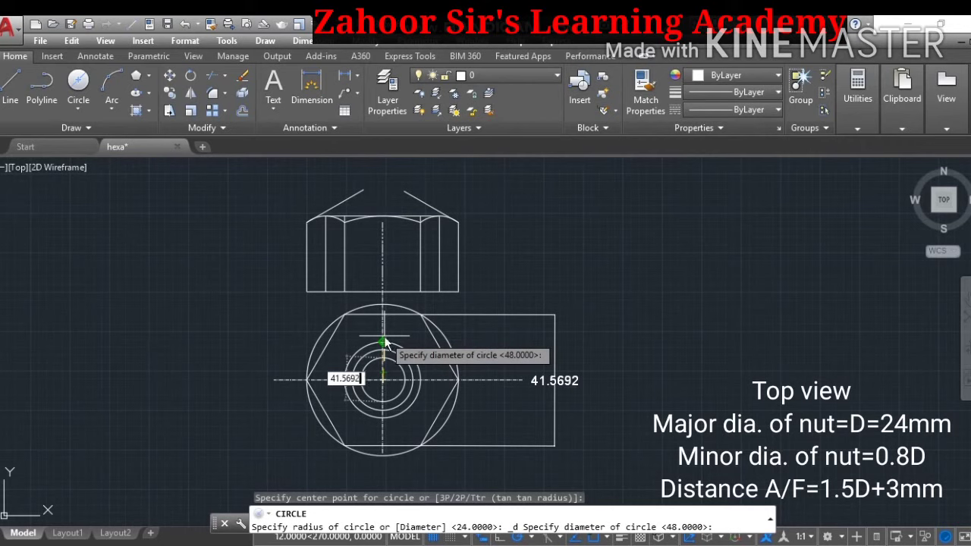
key("Return")
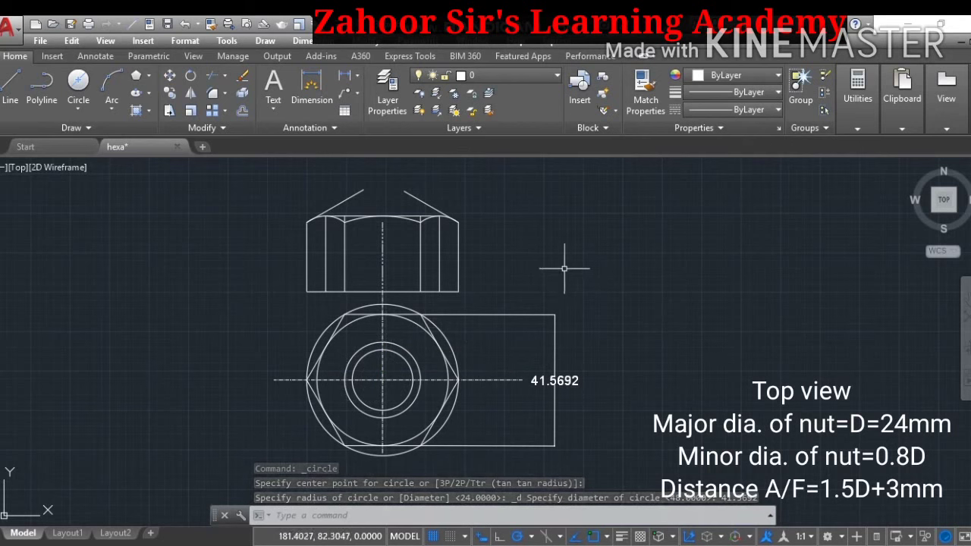
Erase the old 48-diameter outer circle
key("Escape")
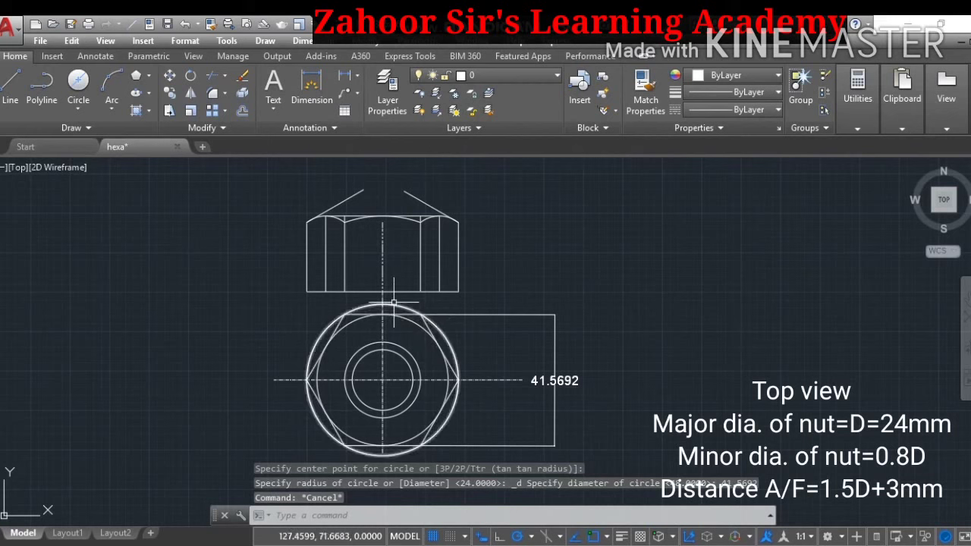
left_click(395, 303)
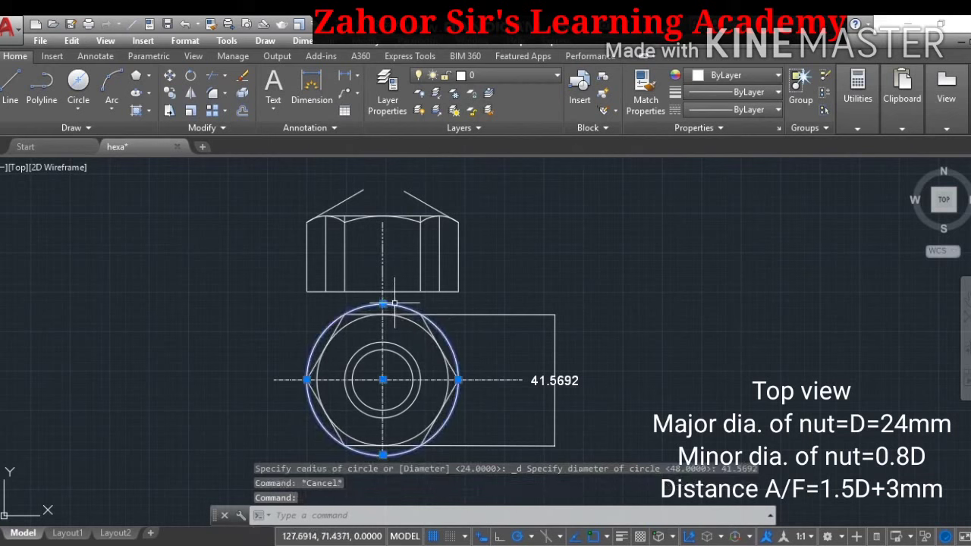
right_click(394, 302)
left_click(429, 282)
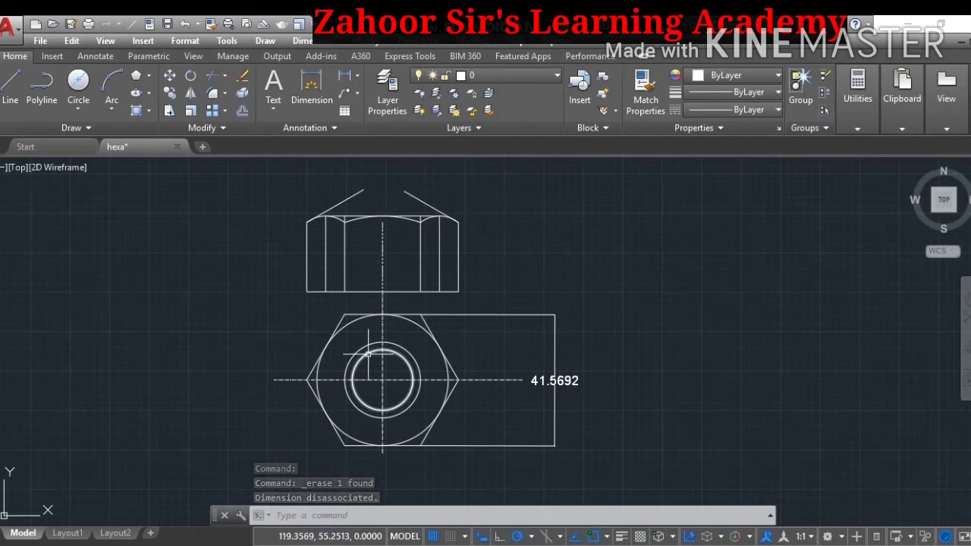
Draw a horizontal line along the centre line and a vertical line bottom to top through the nut centre
left_click(10, 87)
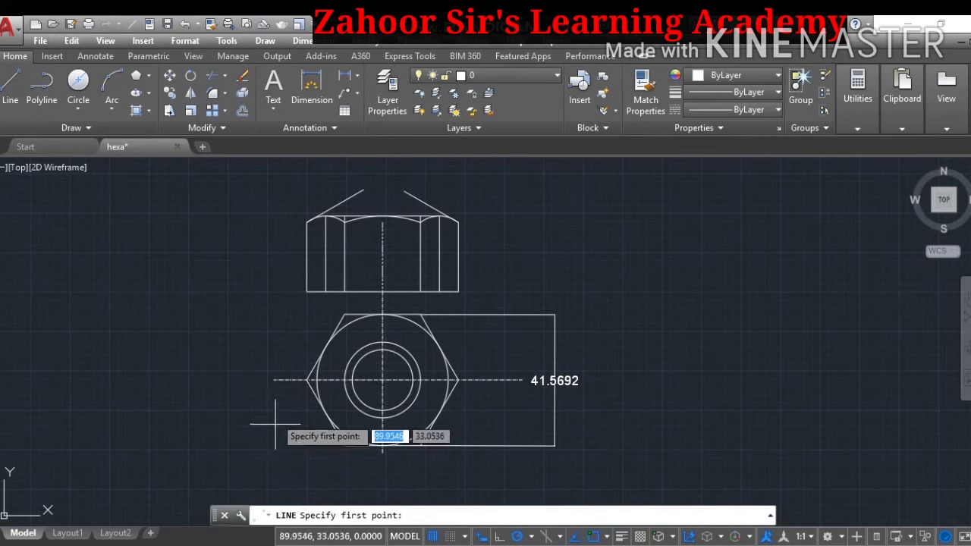
left_click(275, 380)
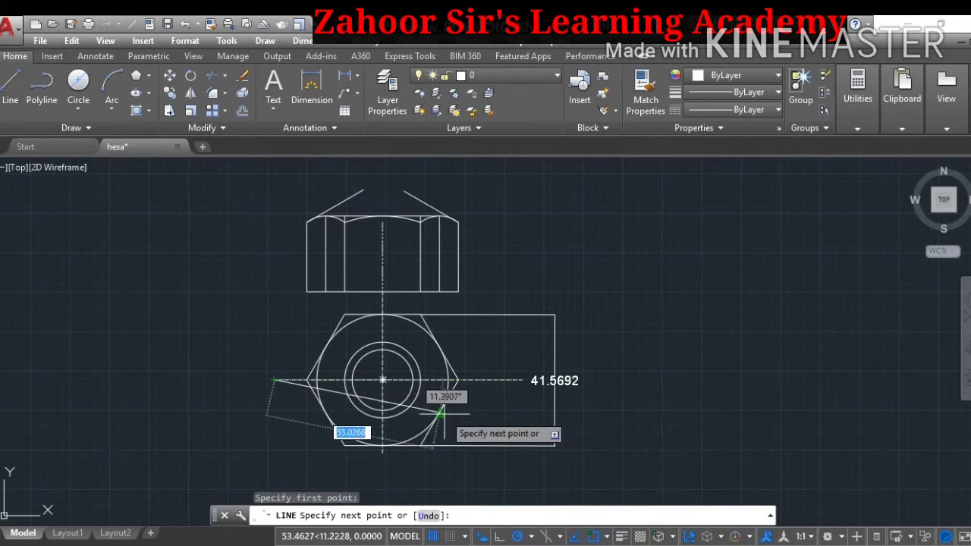
left_click(500, 379)
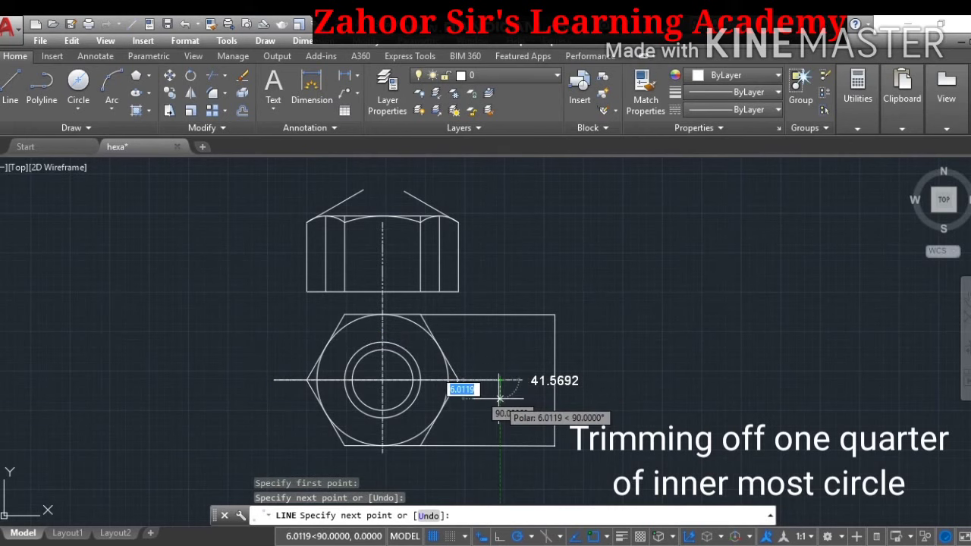
key("Escape")
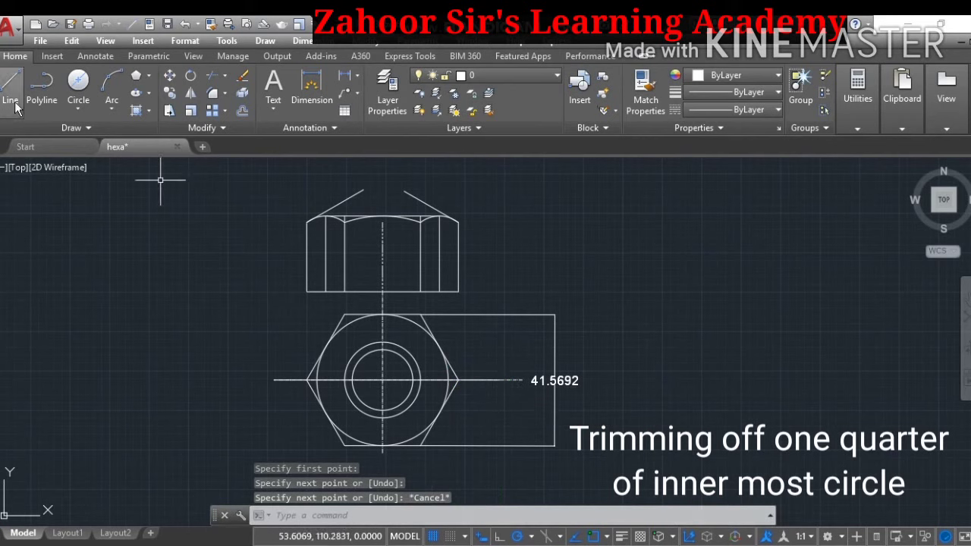
left_click(10, 84)
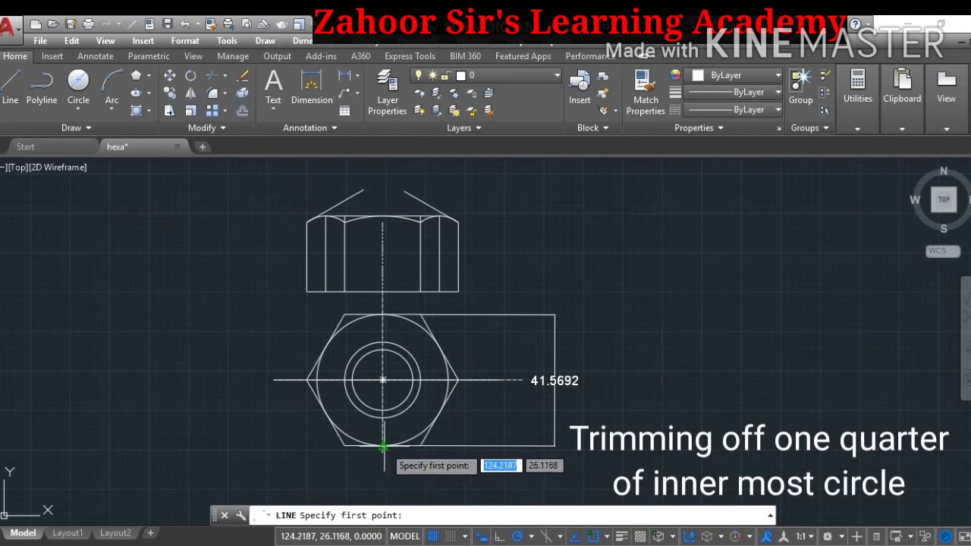
left_click(380, 445)
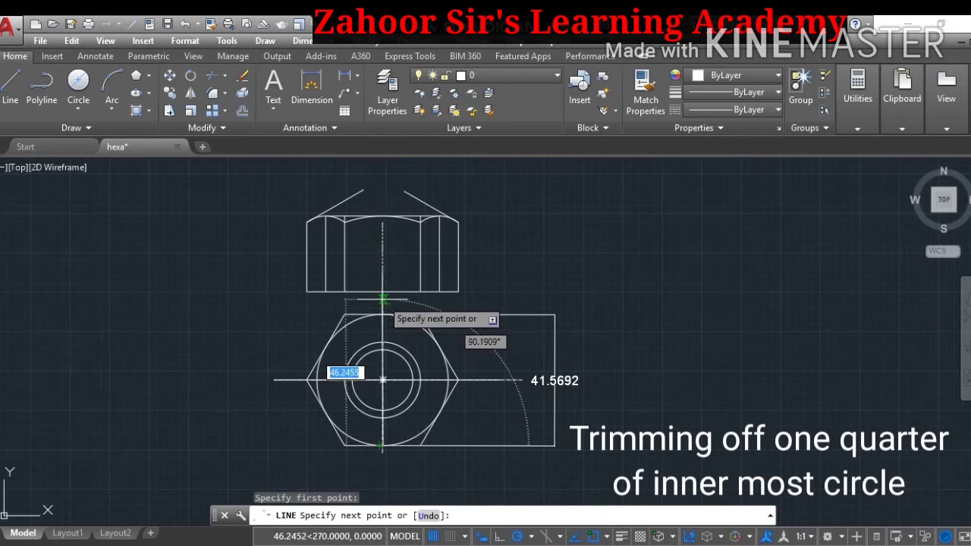
left_click(383, 300)
Trim one quarter from the innermost circle, using the circle and both centre lines as cutting edges
key("Escape")
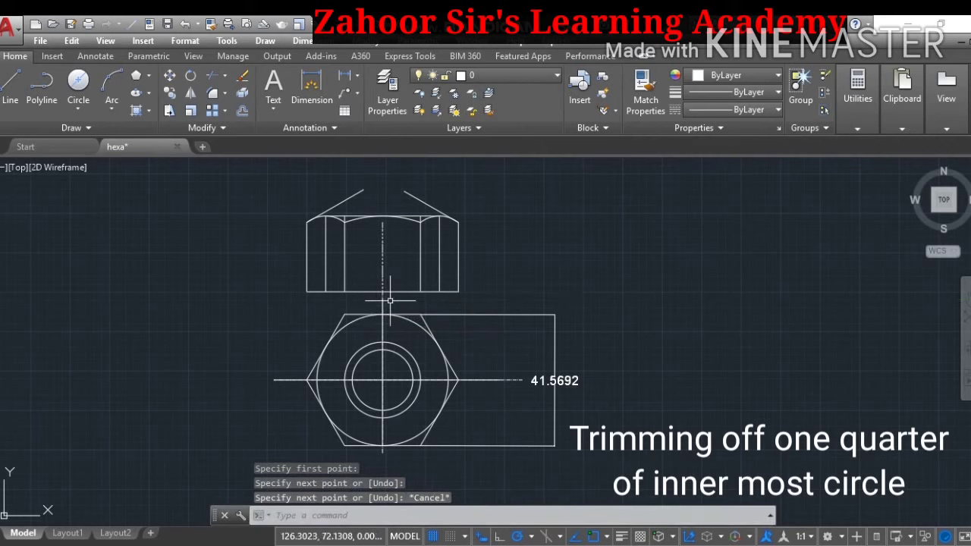
left_click(225, 79)
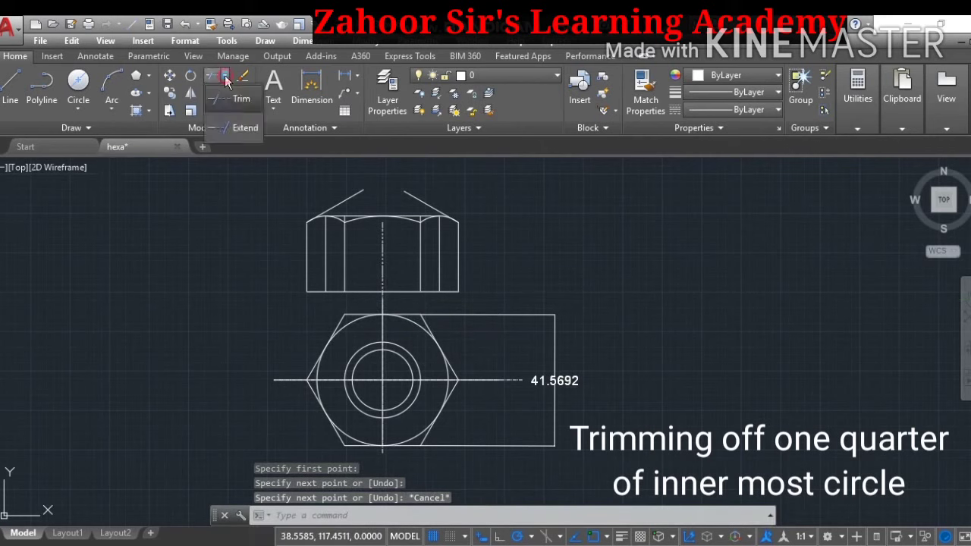
left_click(224, 102)
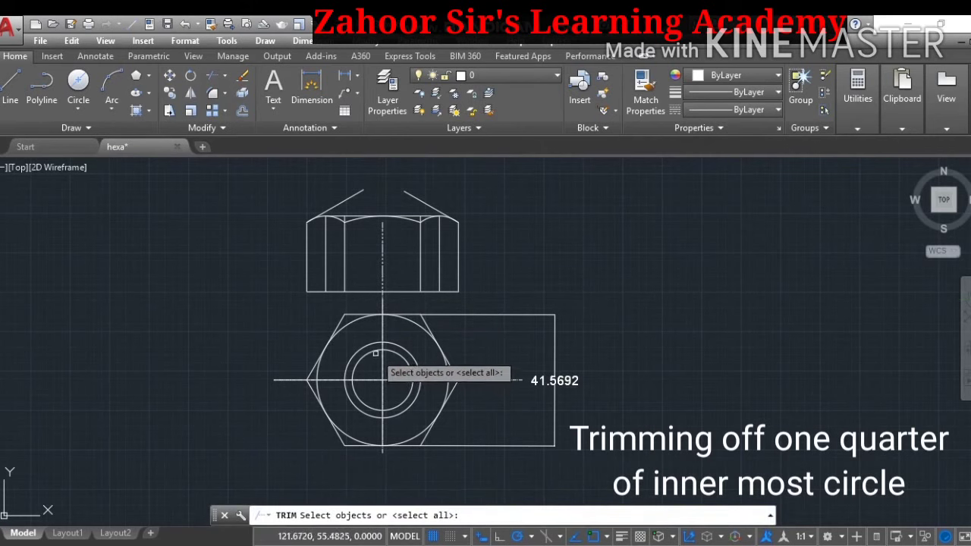
left_click(375, 349)
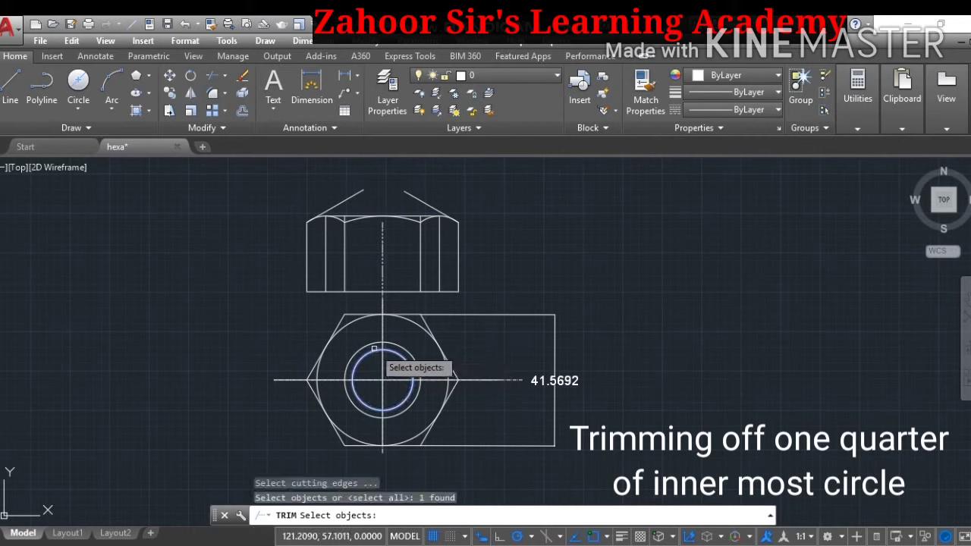
left_click(382, 348)
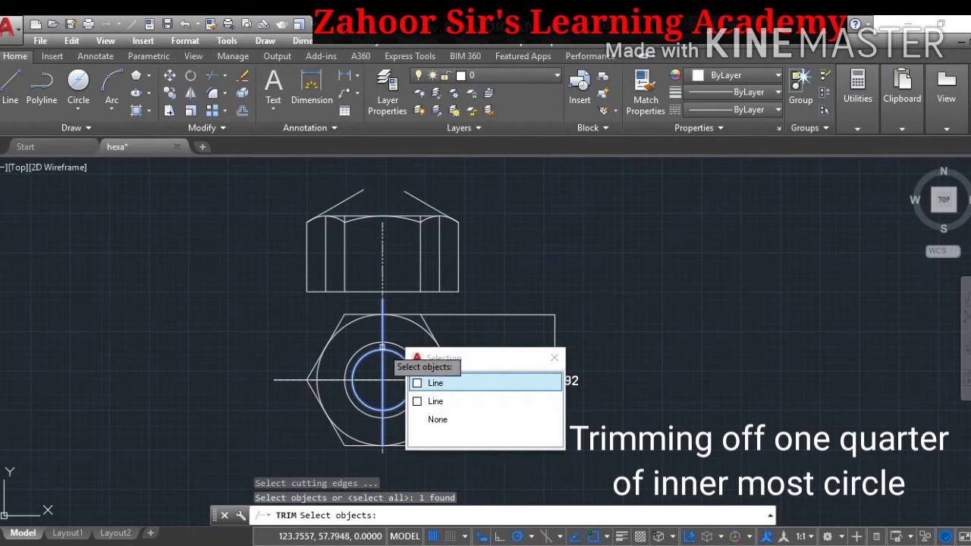
left_click(373, 372)
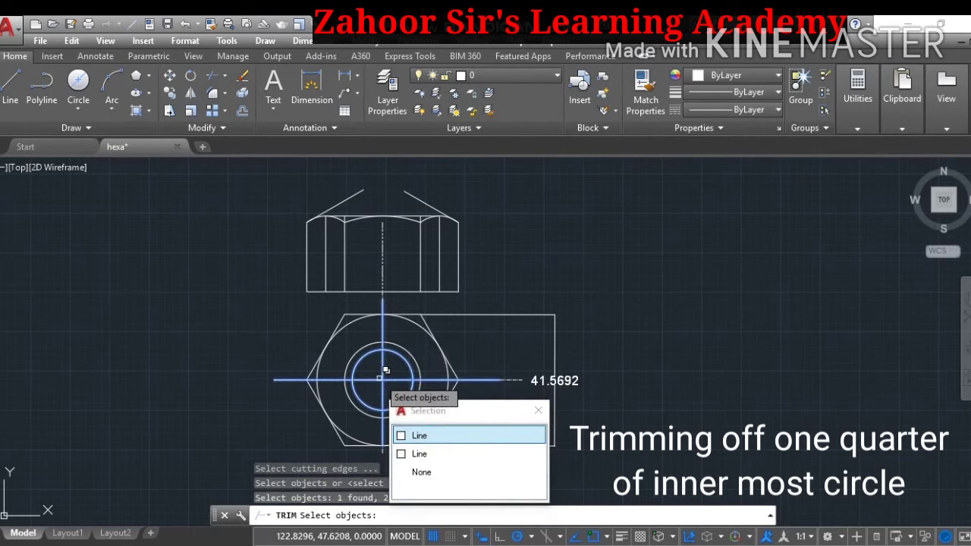
left_click(385, 371)
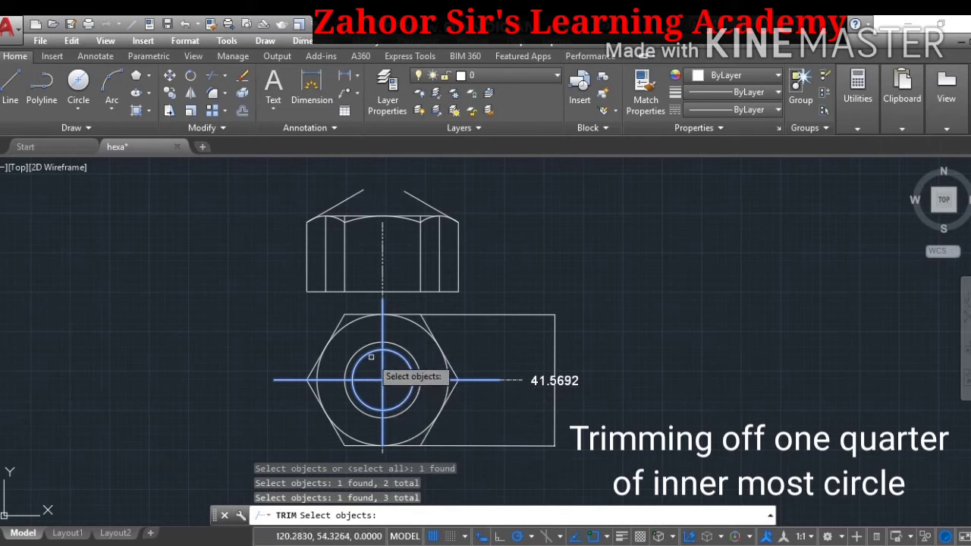
key("Return")
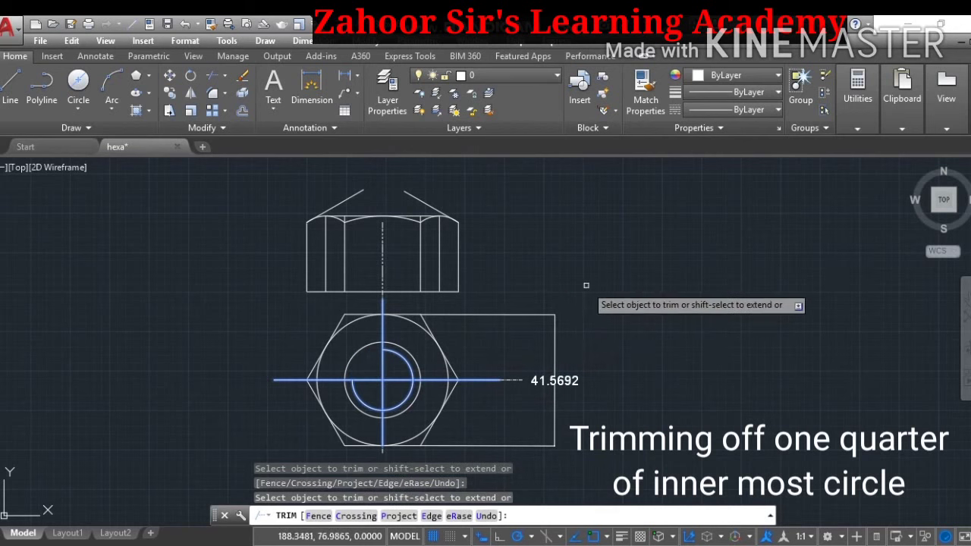
key("Escape")
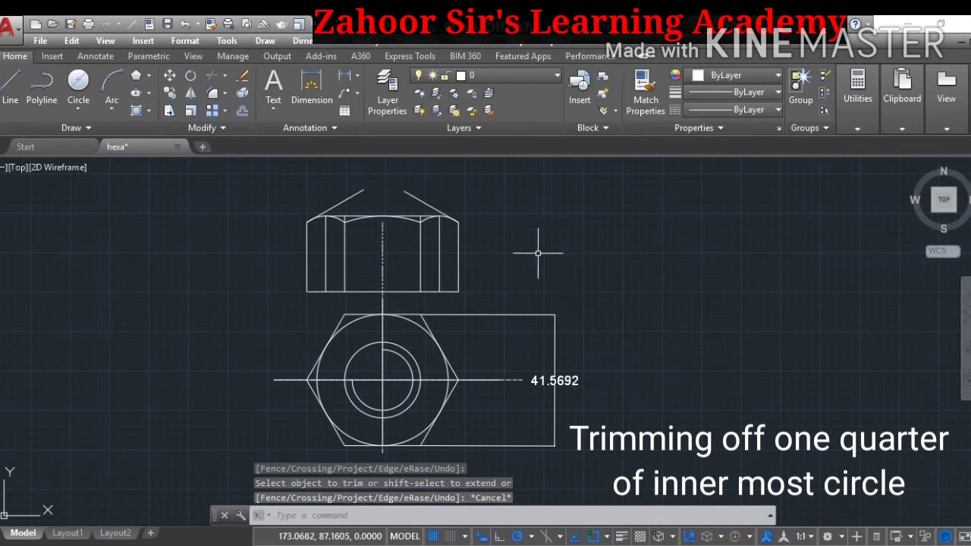
Dimension the front view's 24.0000 height on its left side
left_click(311, 85)
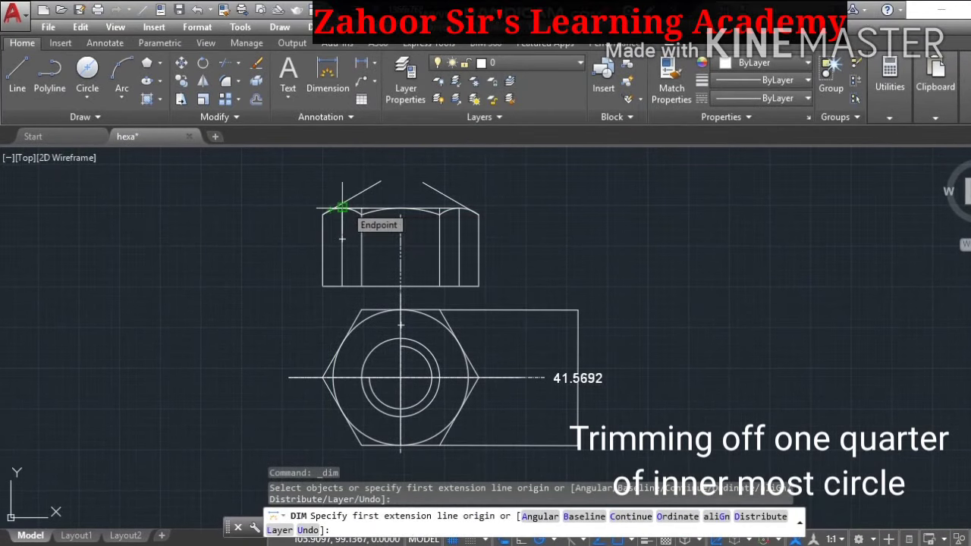
left_click(342, 207)
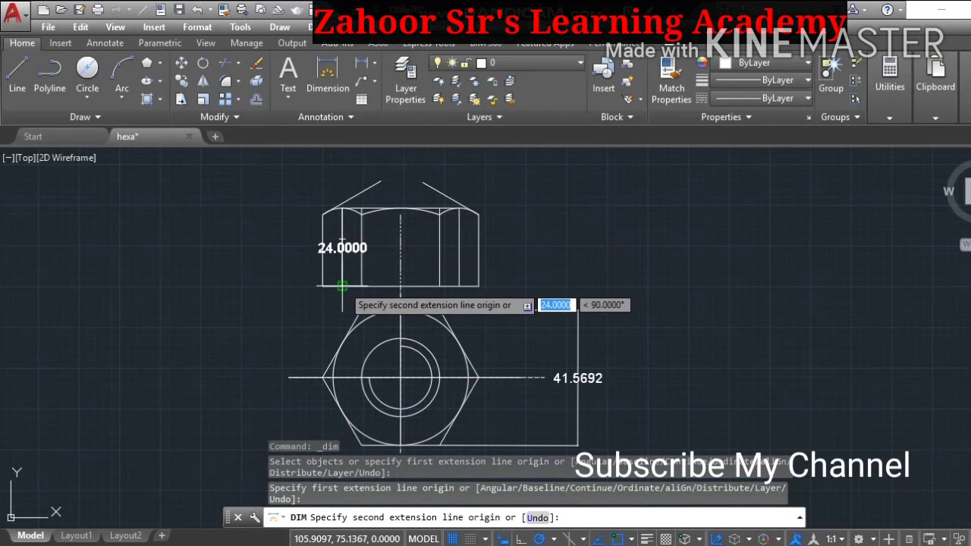
left_click(342, 285)
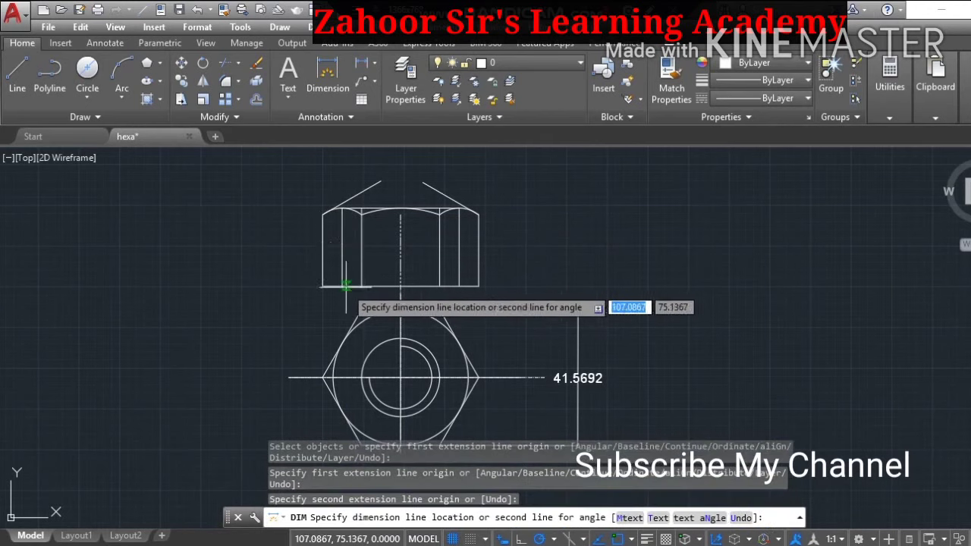
left_click(243, 285)
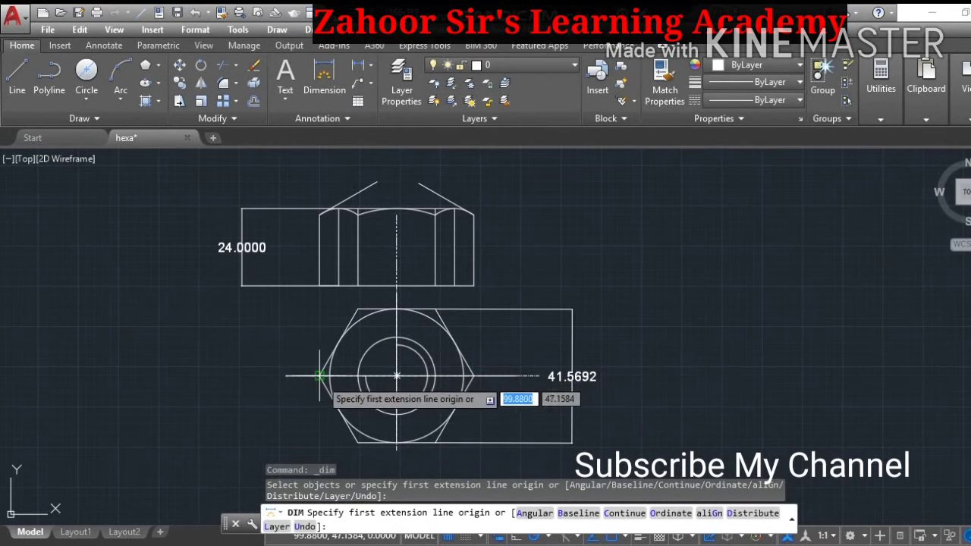
Dimension the hexagon's 48.0594 corner-to-corner width above the top view
left_click(321, 377)
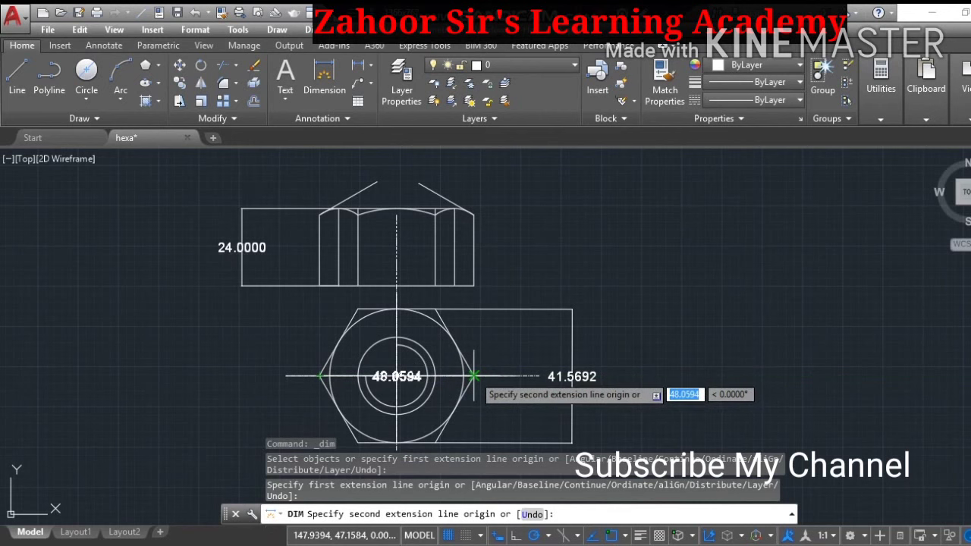
left_click(474, 376)
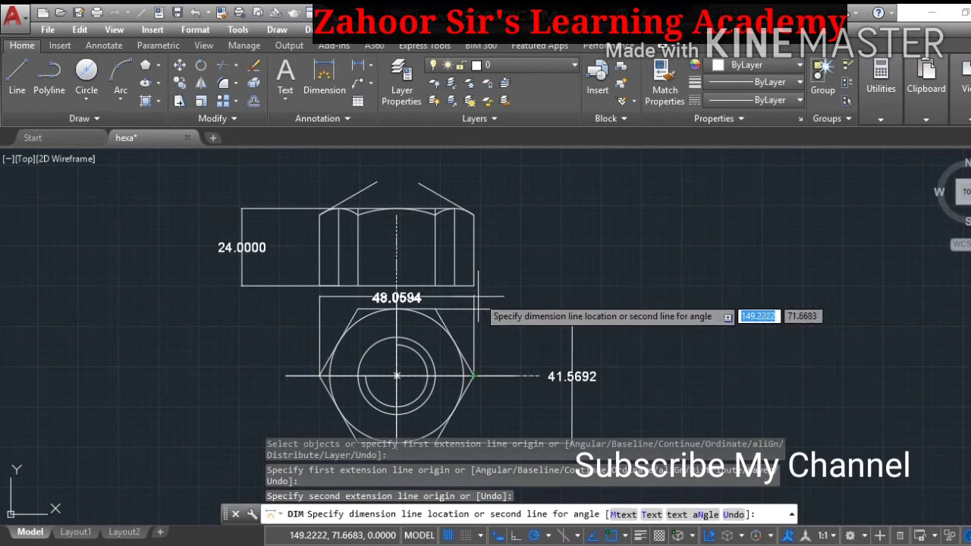
left_click(477, 296)
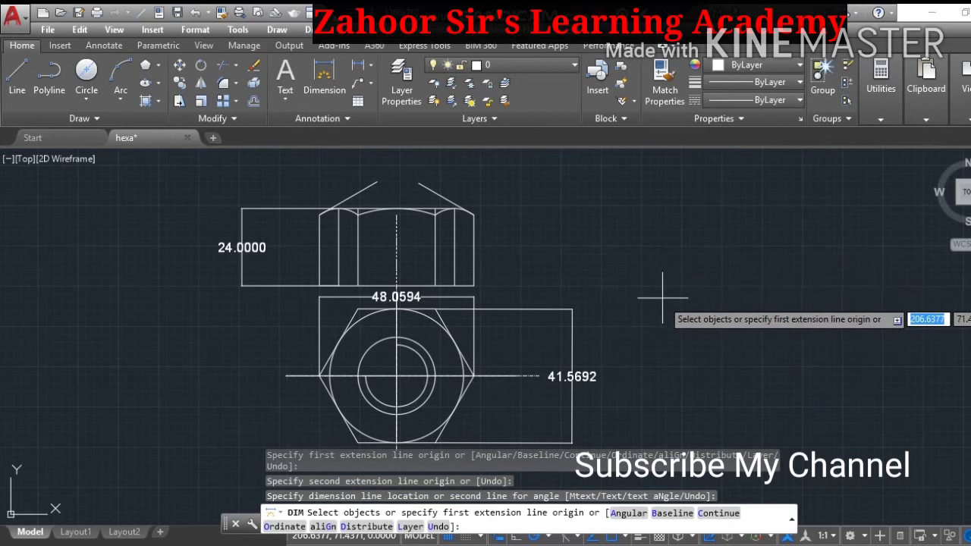
key("Escape")
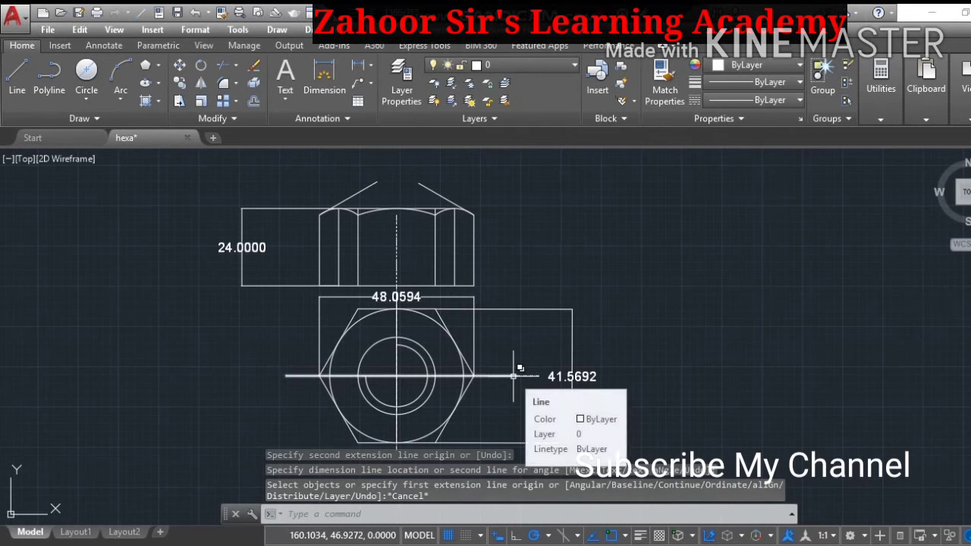
Erase the two solid construction lines lying over the top-view centre lines
left_click(255, 67)
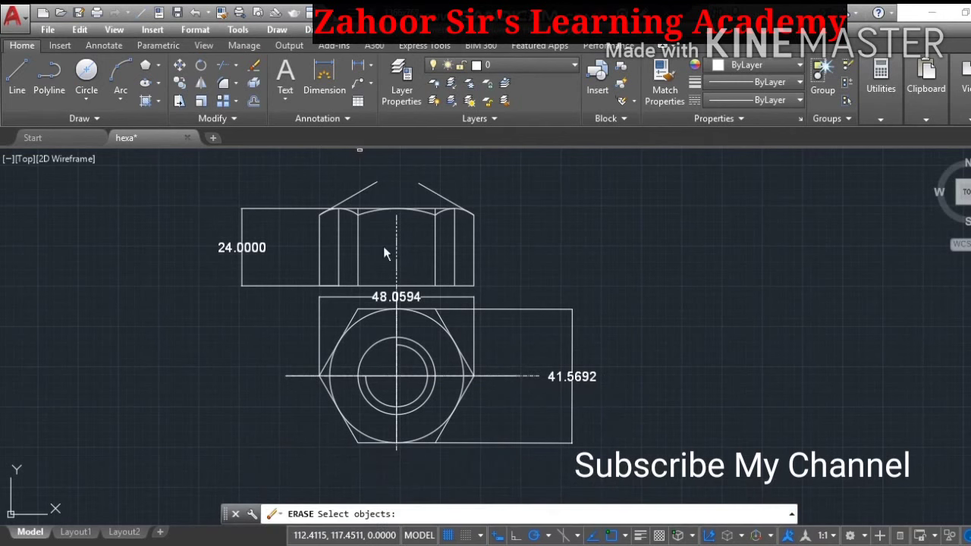
left_click(516, 375)
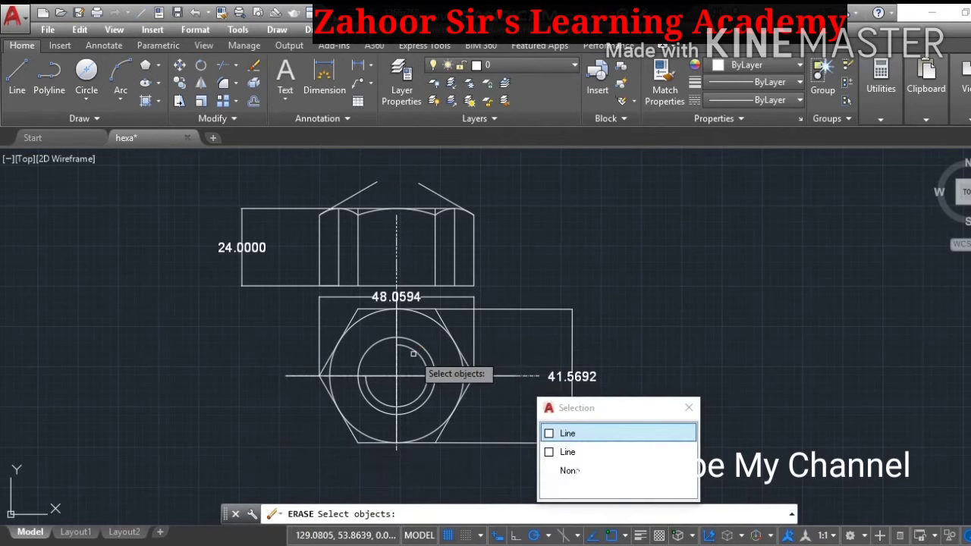
left_click(395, 337)
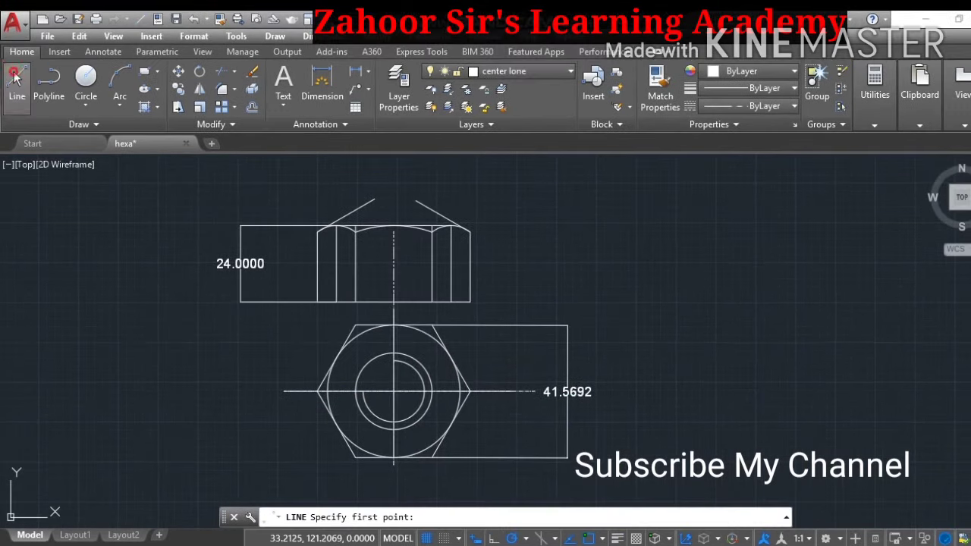
left_click(13, 76)
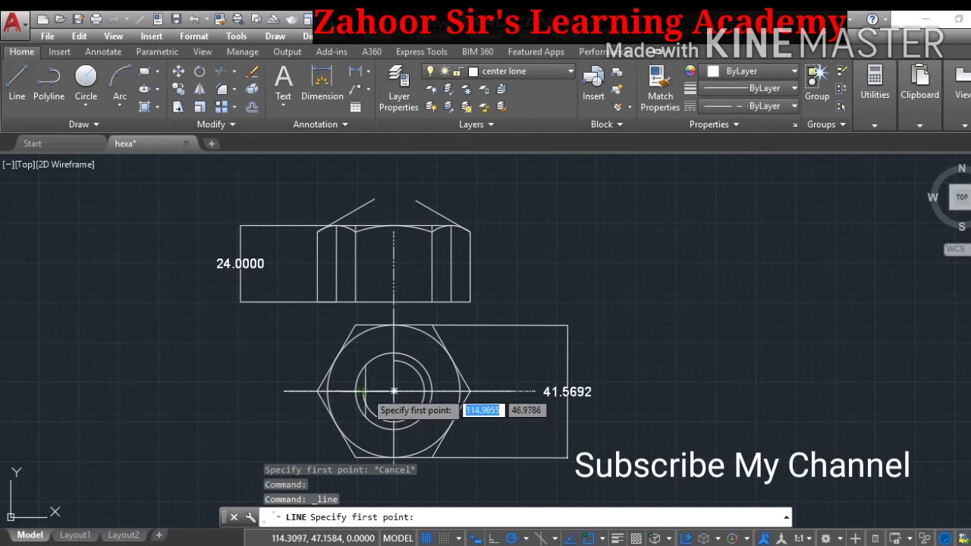
Project the inner circles' left and right edges up to the front view's top edge as vertical dashed lines
left_click(356, 392)
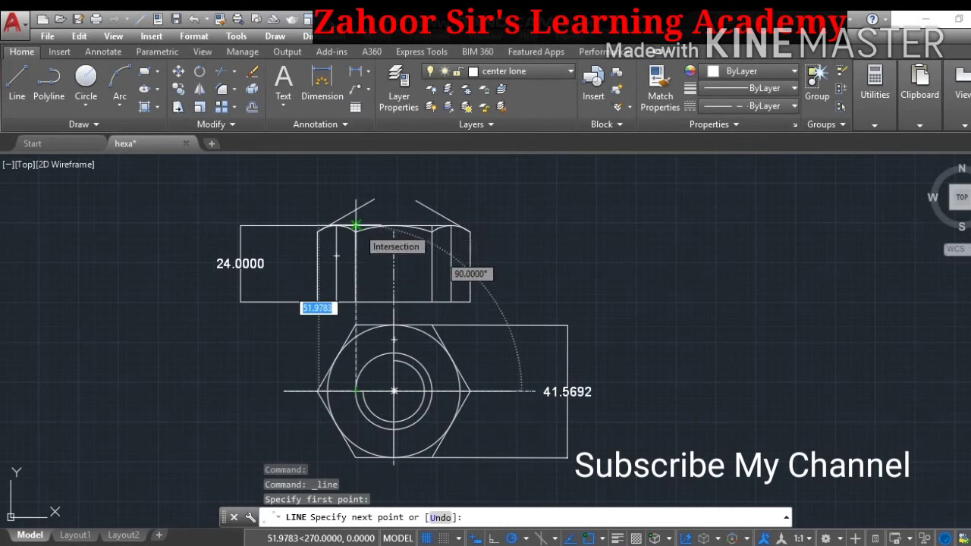
left_click(355, 226)
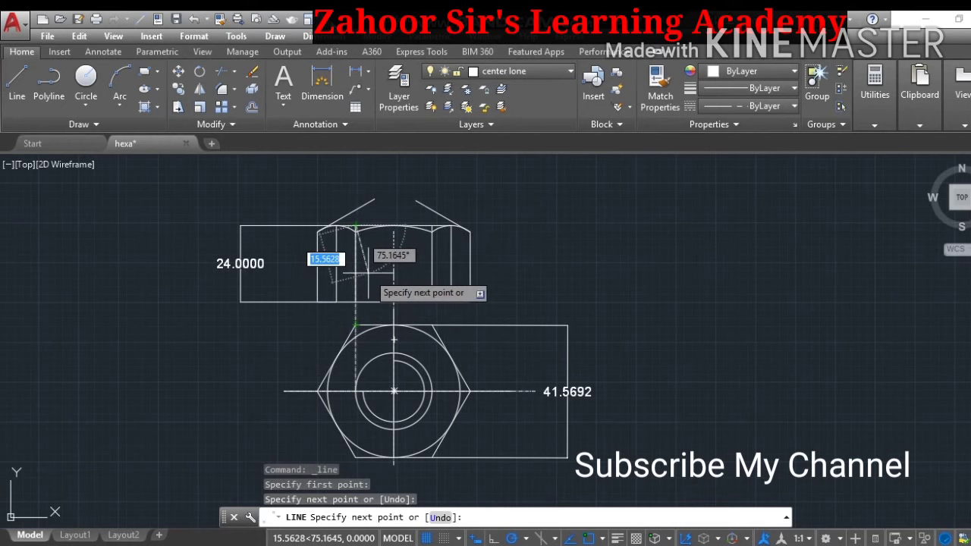
key("Escape")
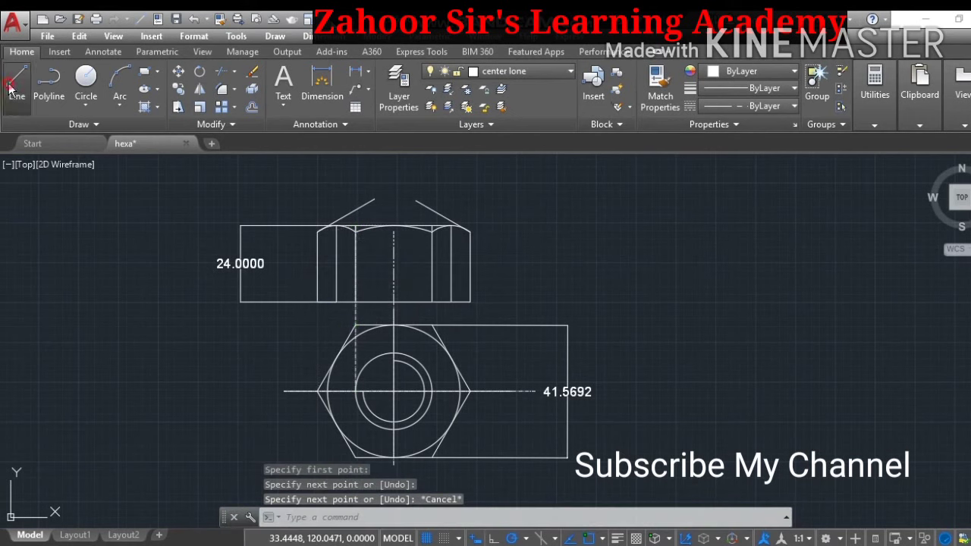
left_click(10, 89)
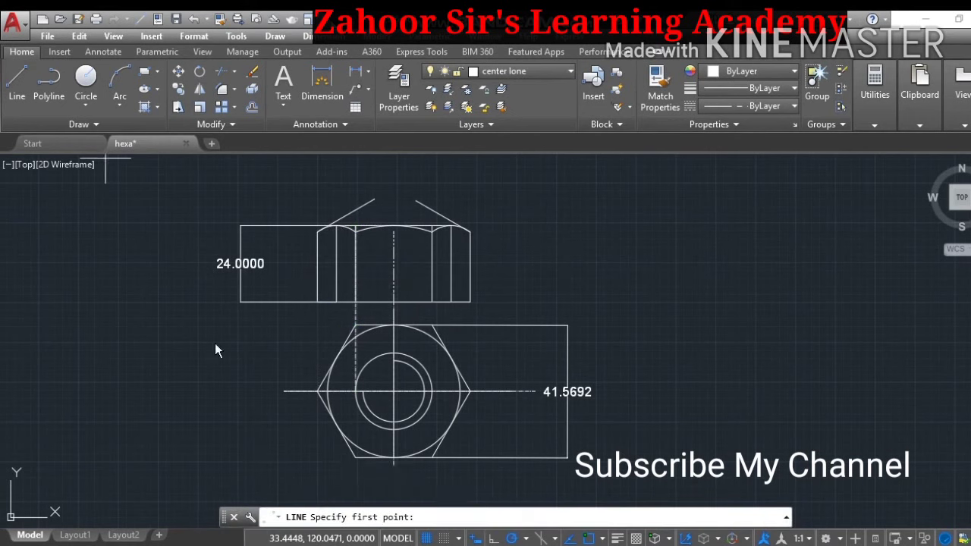
left_click(363, 392)
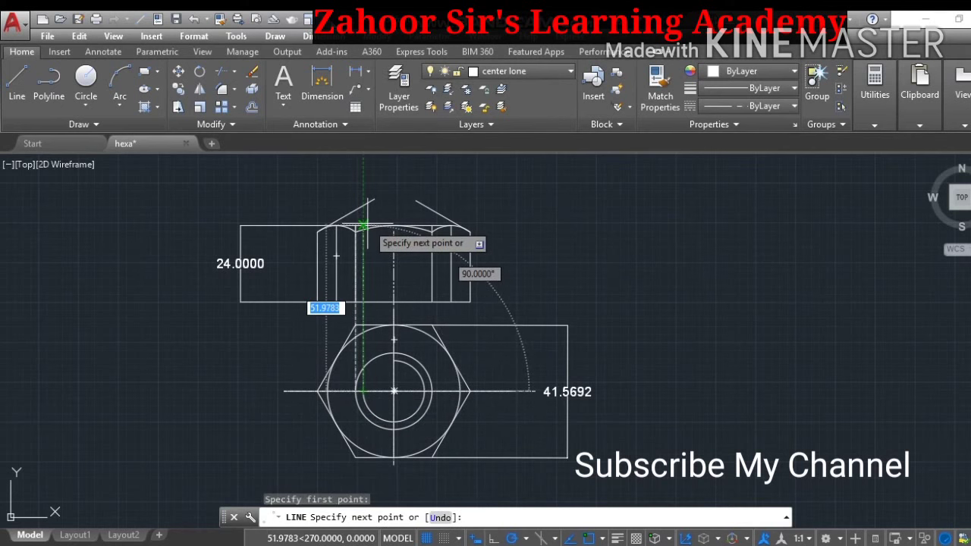
left_click(363, 226)
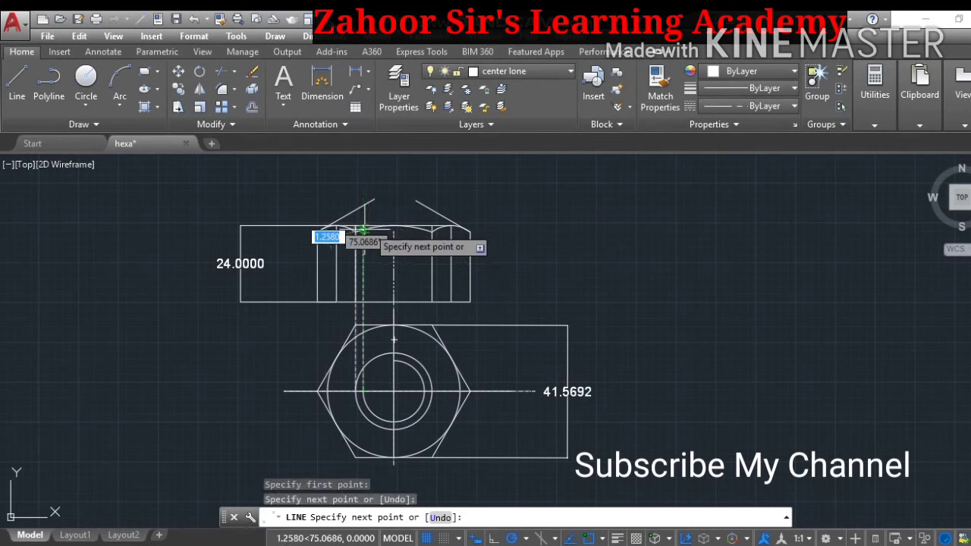
key("Escape")
left_click(18, 85)
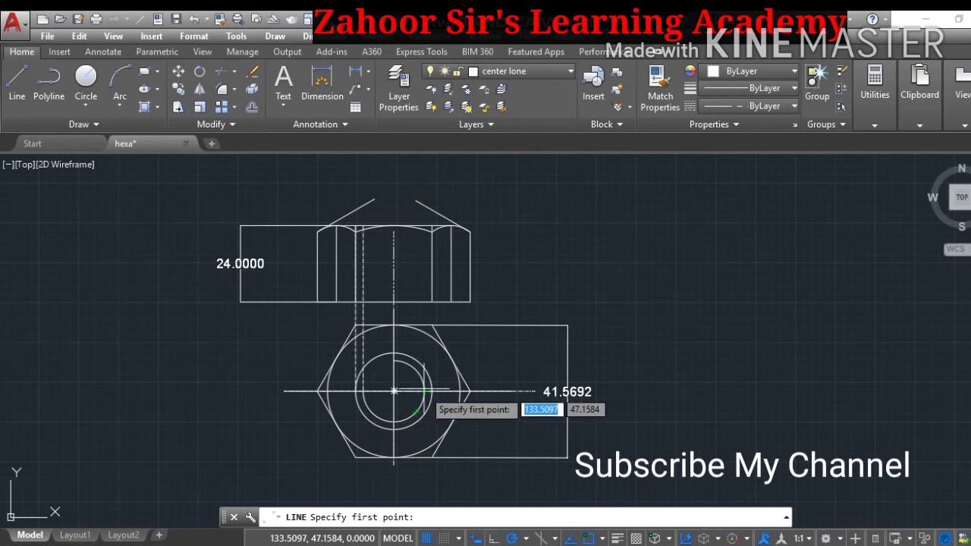
left_click(425, 391)
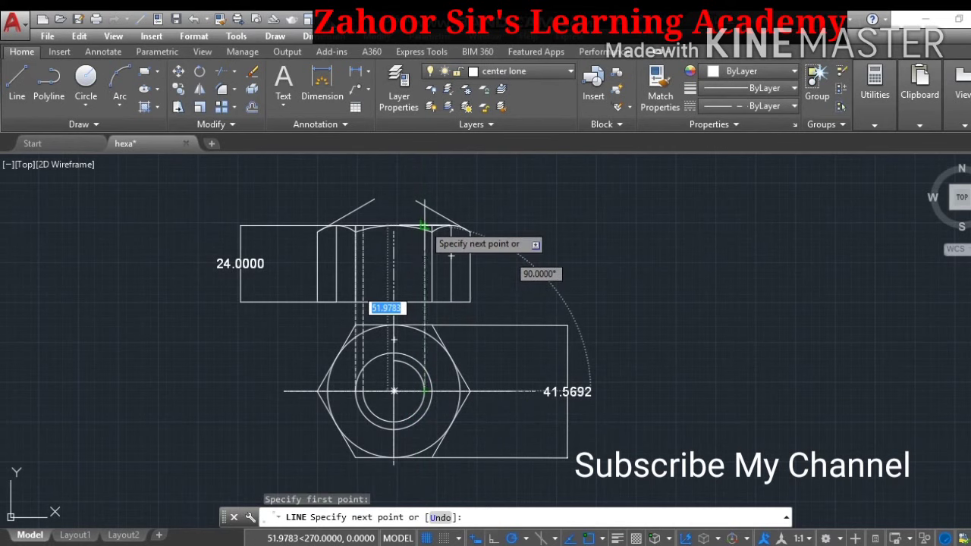
key("Escape")
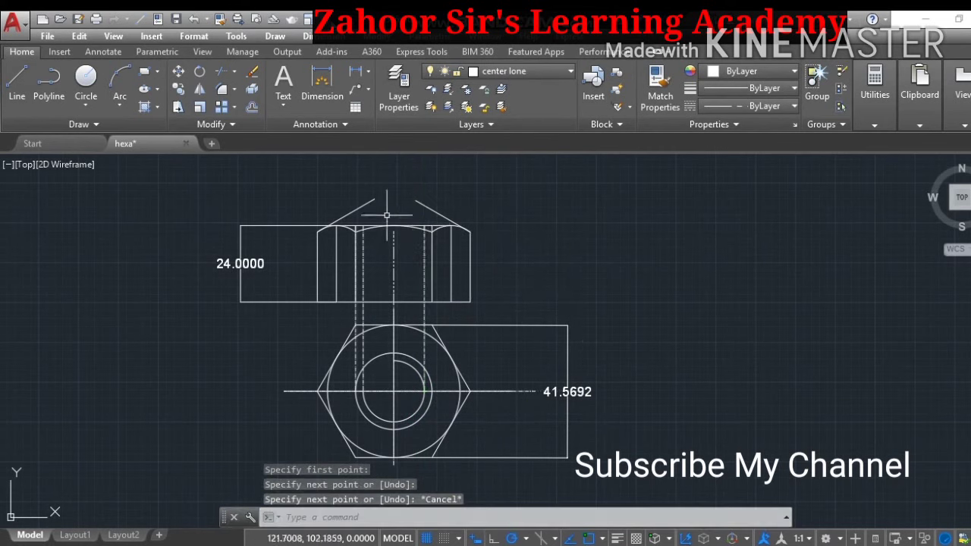
left_click(15, 83)
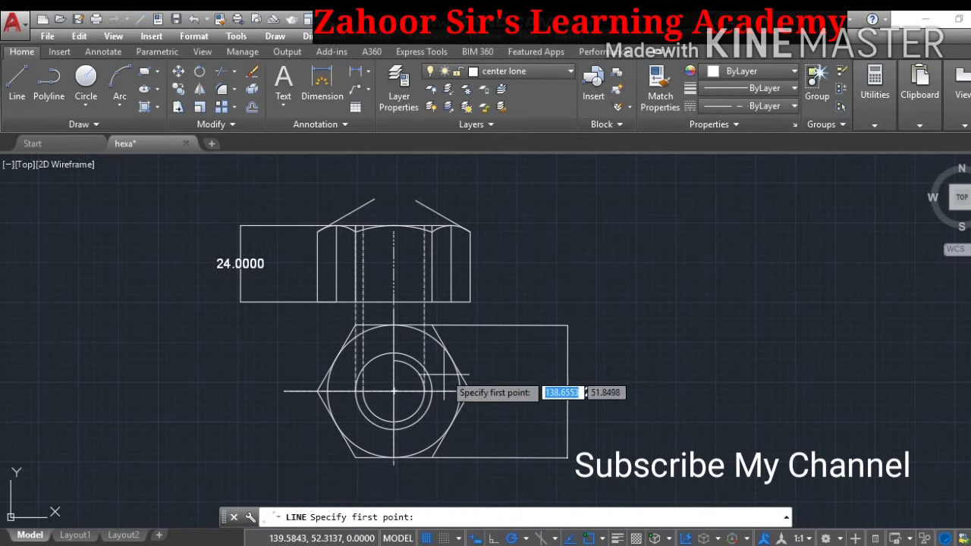
left_click(431, 392)
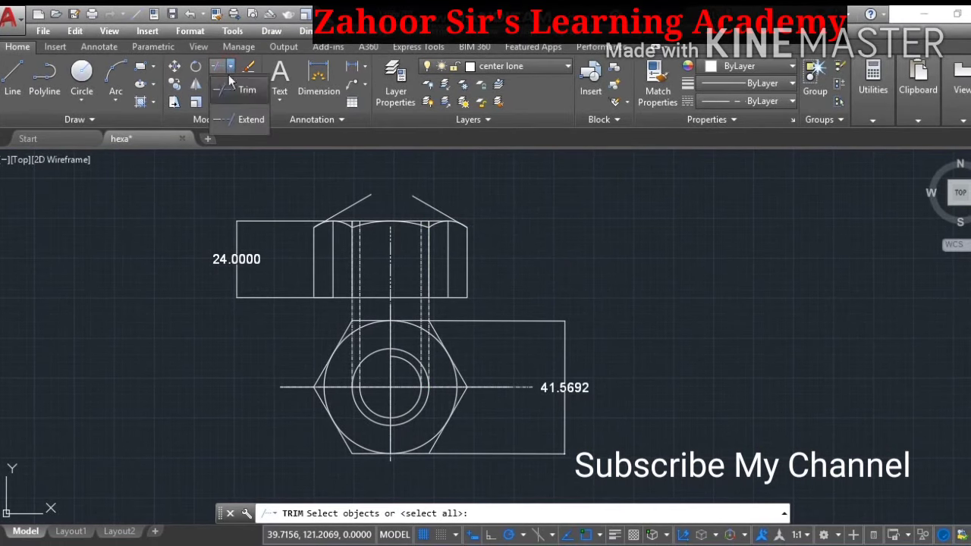
Trim the dashed hole projection lines against the front-view bottom edge and large circle, removing the gap crossings
left_click(219, 68)
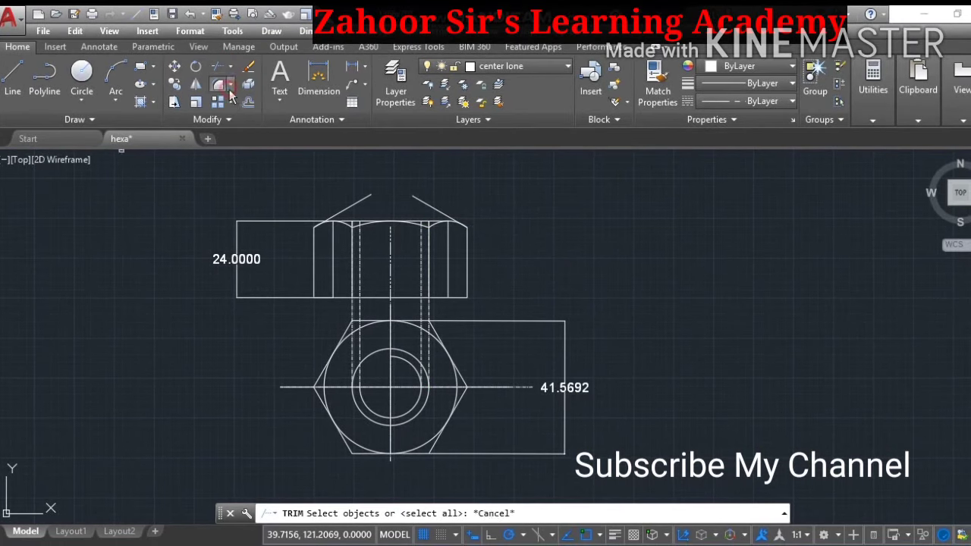
left_click(353, 305)
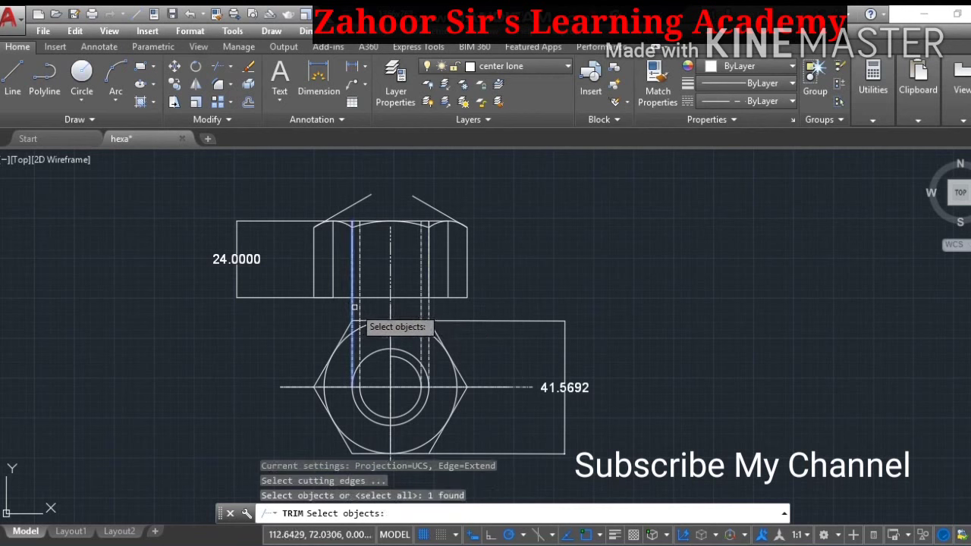
left_click(358, 304)
left_click(385, 298)
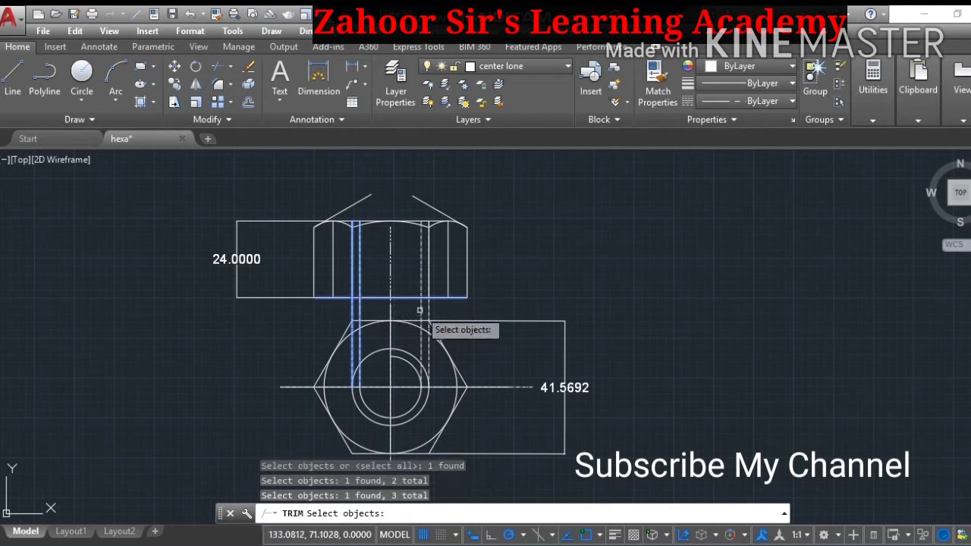
left_click(428, 316)
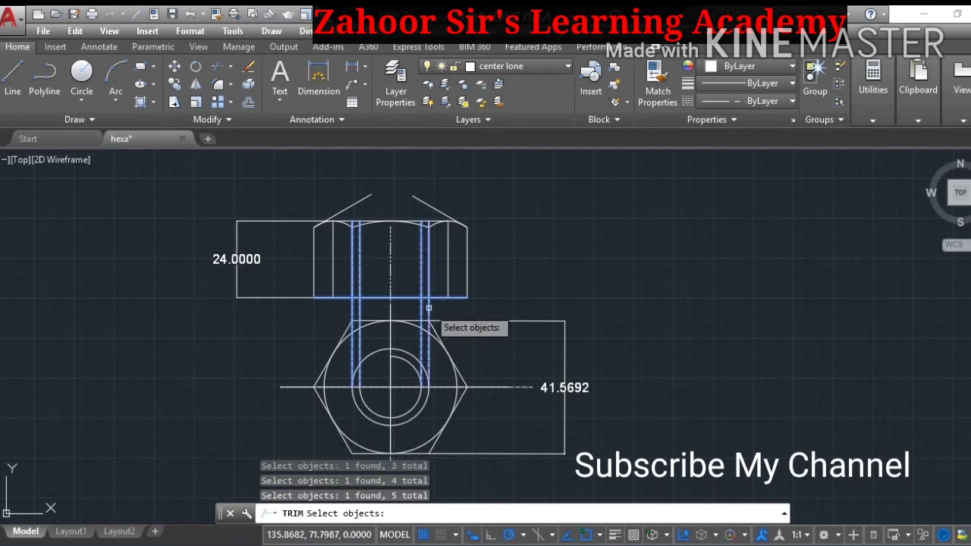
left_click(402, 322)
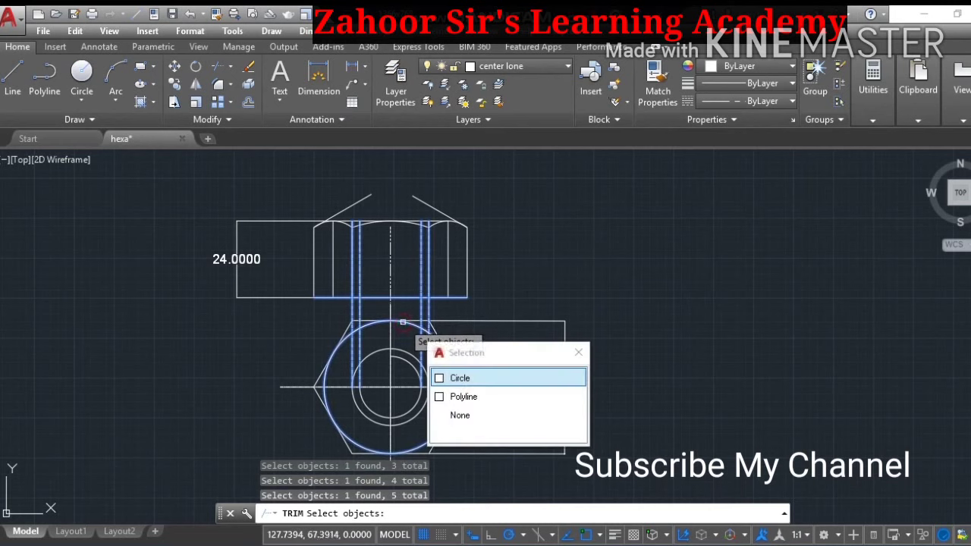
left_click(460, 378)
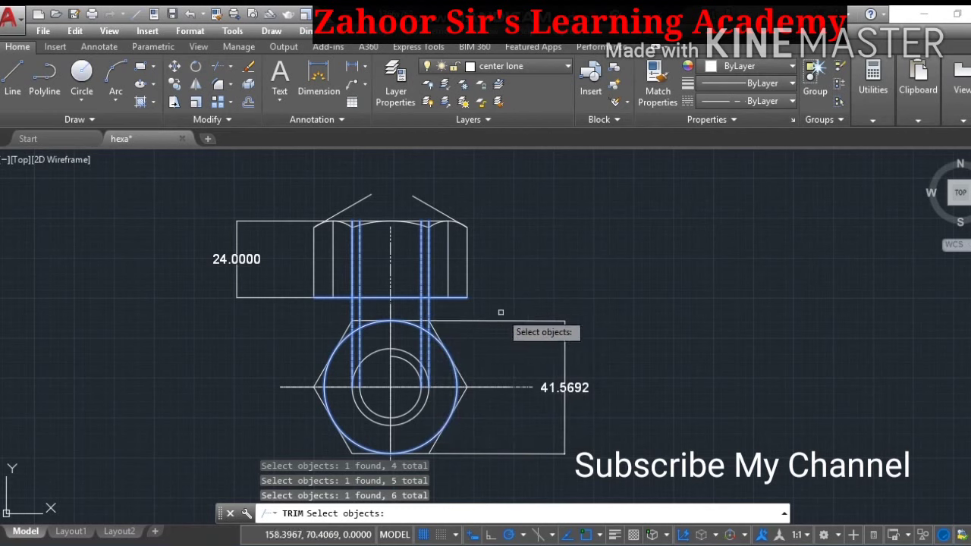
key("Return")
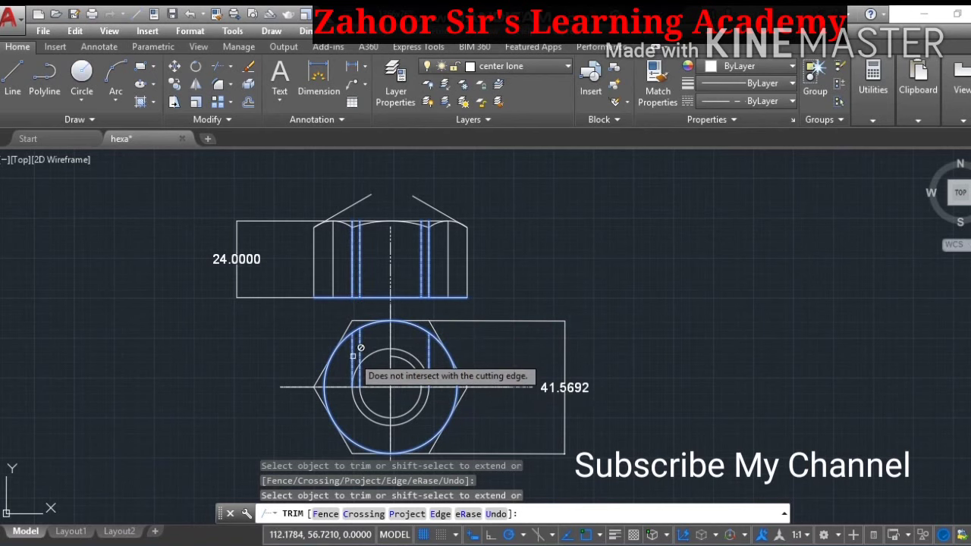
key("Return")
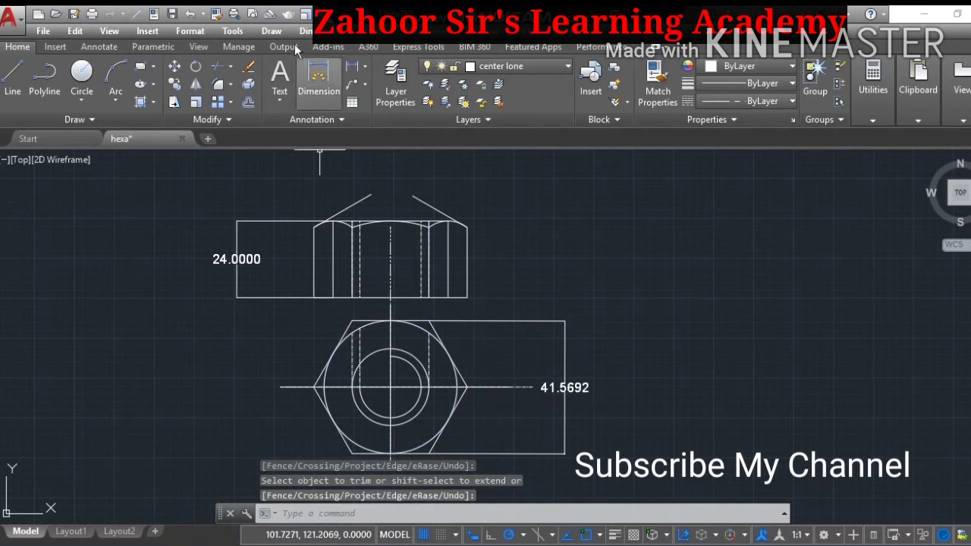
Erase the three stray dashed segments left inside the top-view circle
left_click(249, 71)
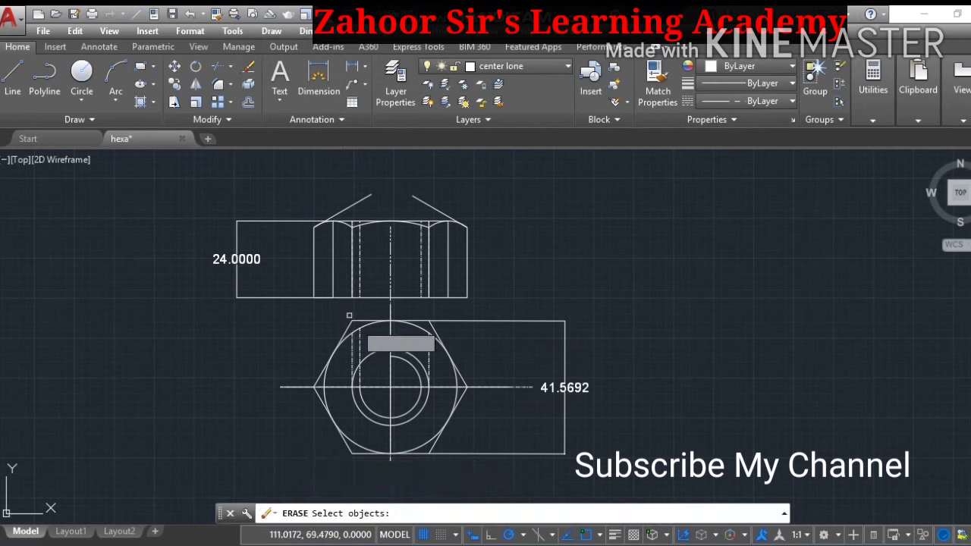
left_click(429, 355)
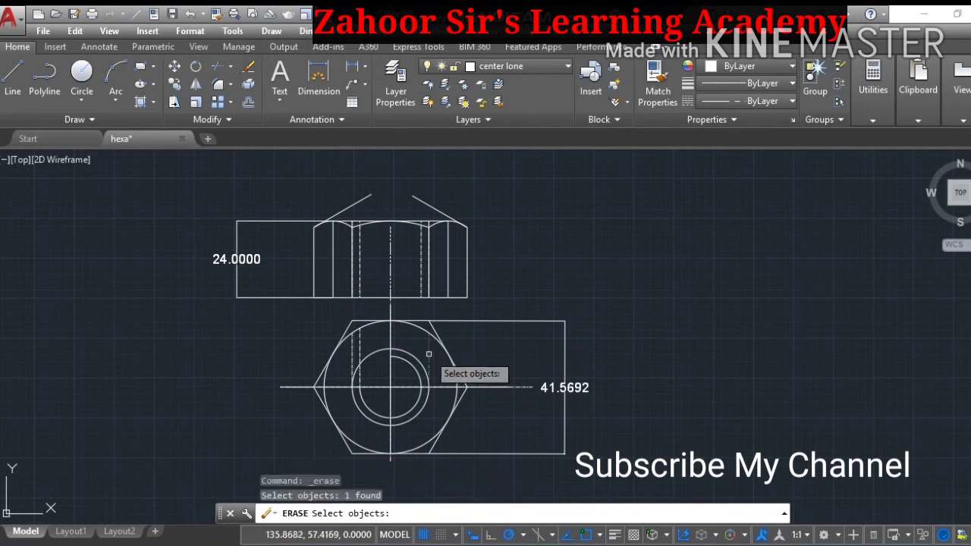
left_click(362, 342)
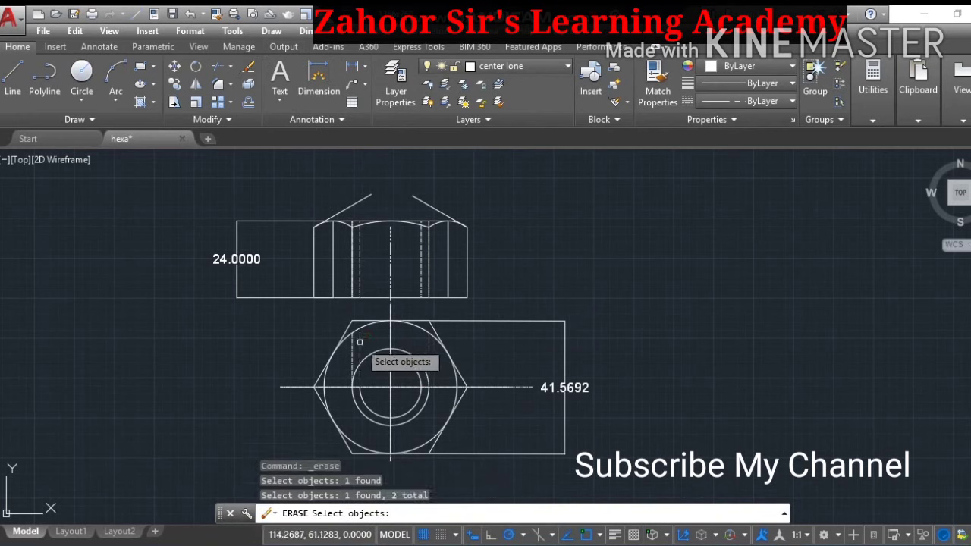
left_click(352, 352)
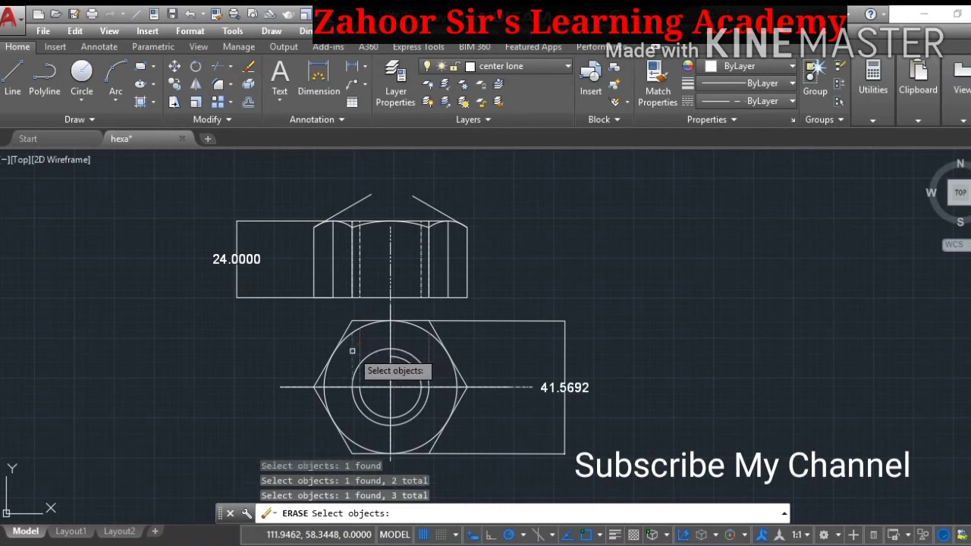
key("Return")
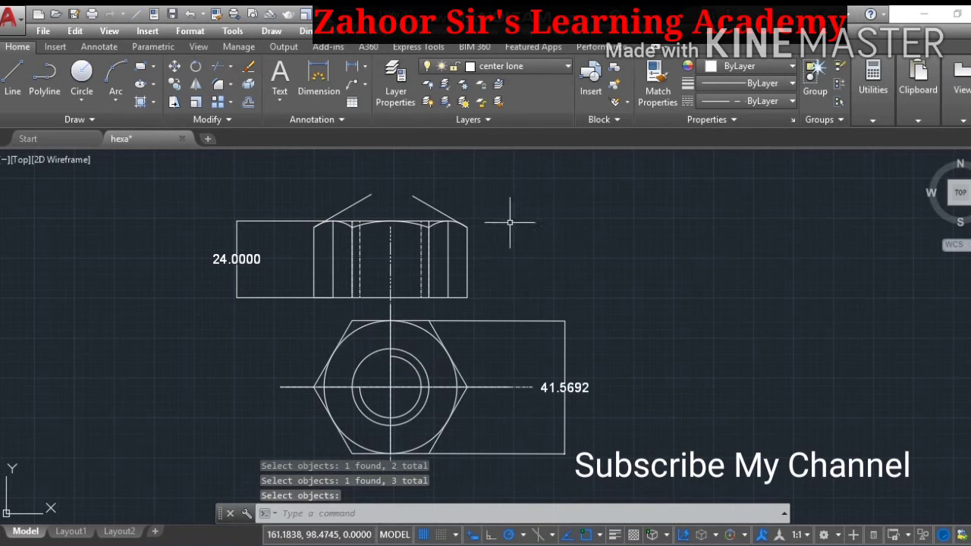